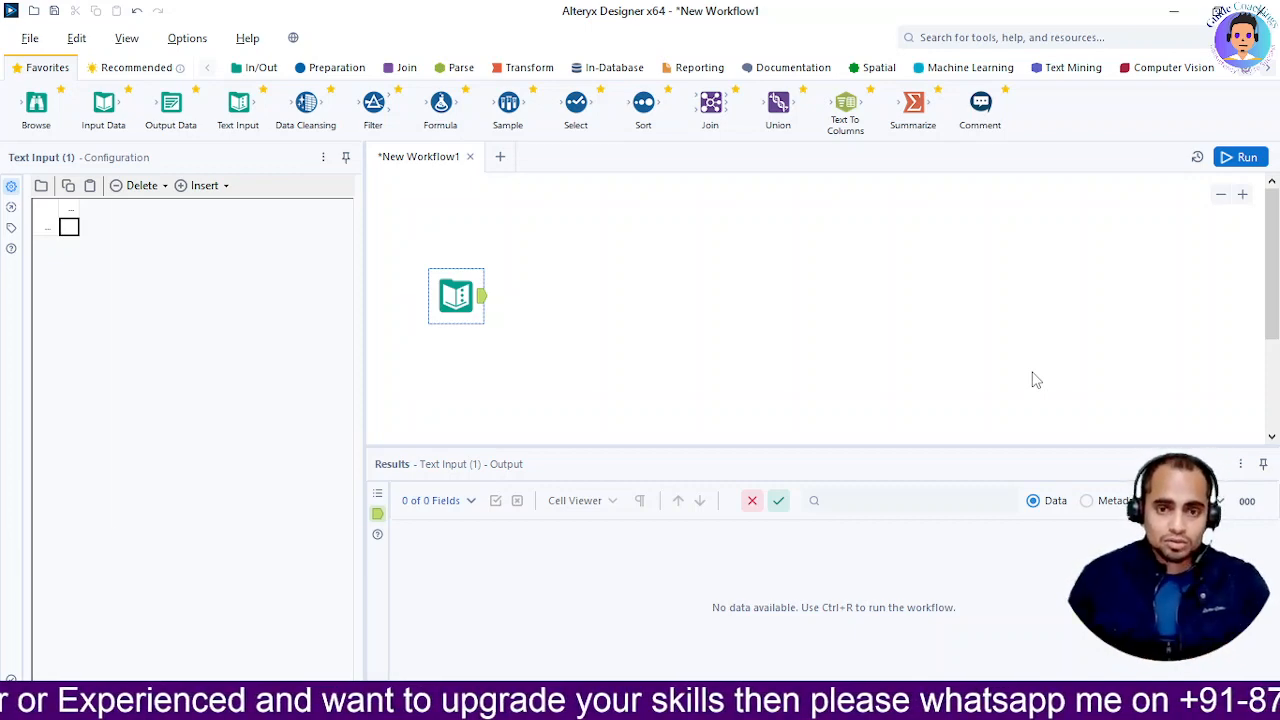
# Switch from Alteryx Designer to the CustomerData_ManualEntry workbook in Excel
pyautogui.hotkey('alt', 'Tab')
pyautogui.hotkey('alt', 'Tab')
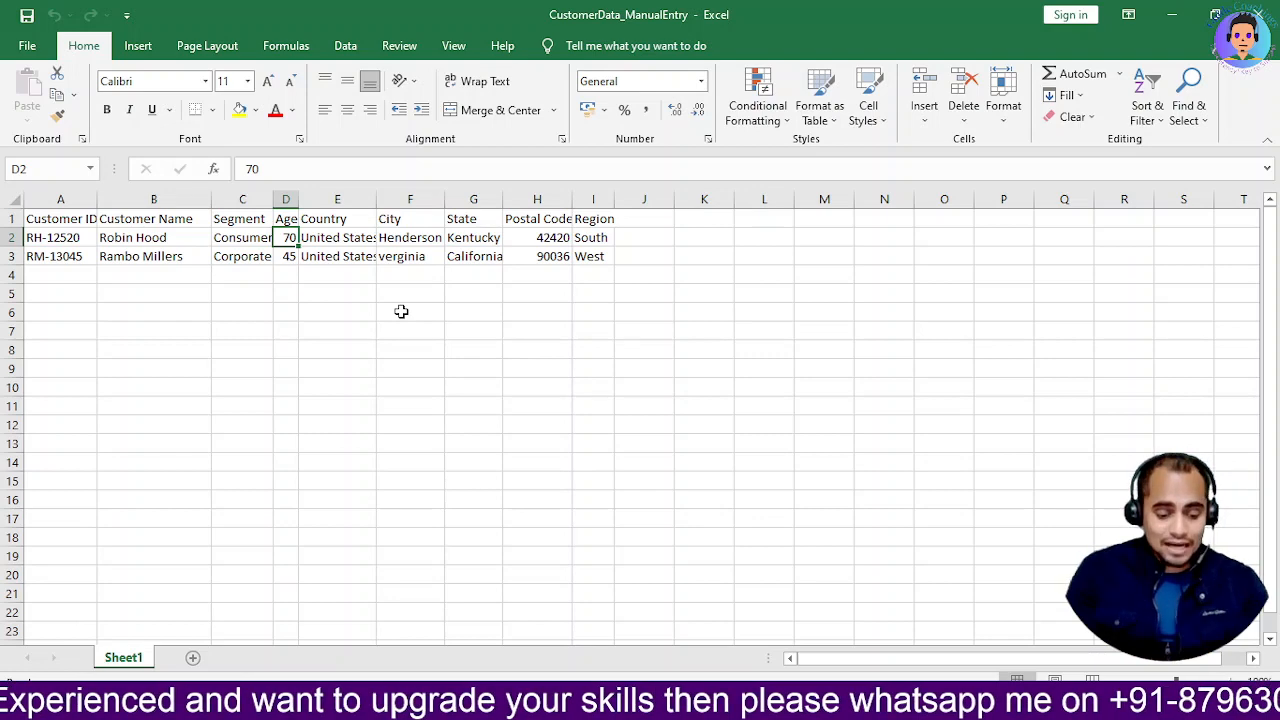
# Bring the Customer Data folder in File Explorer to the front
pyautogui.hotkey('alt', 'Tab')
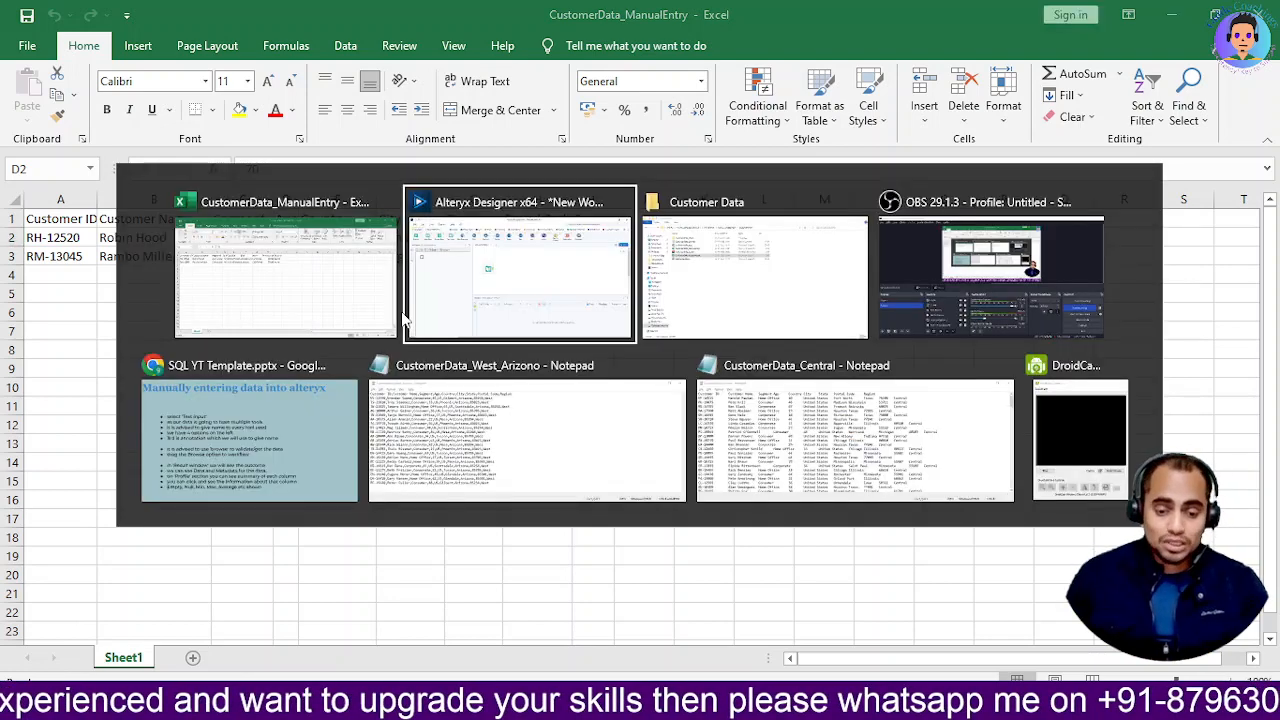
pyautogui.hotkey('alt', 'Tab')
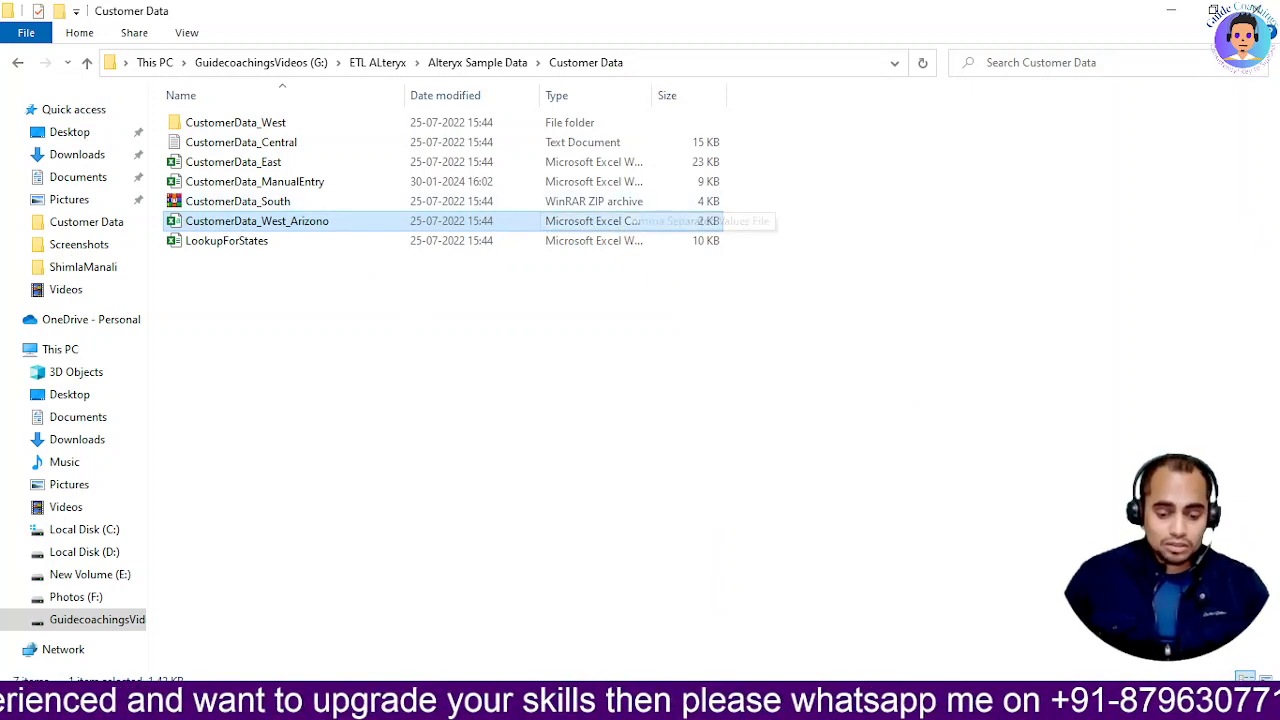
# Bring up the CustomerData_West_Arizono text file window
pyautogui.hotkey('alt', 'Tab')
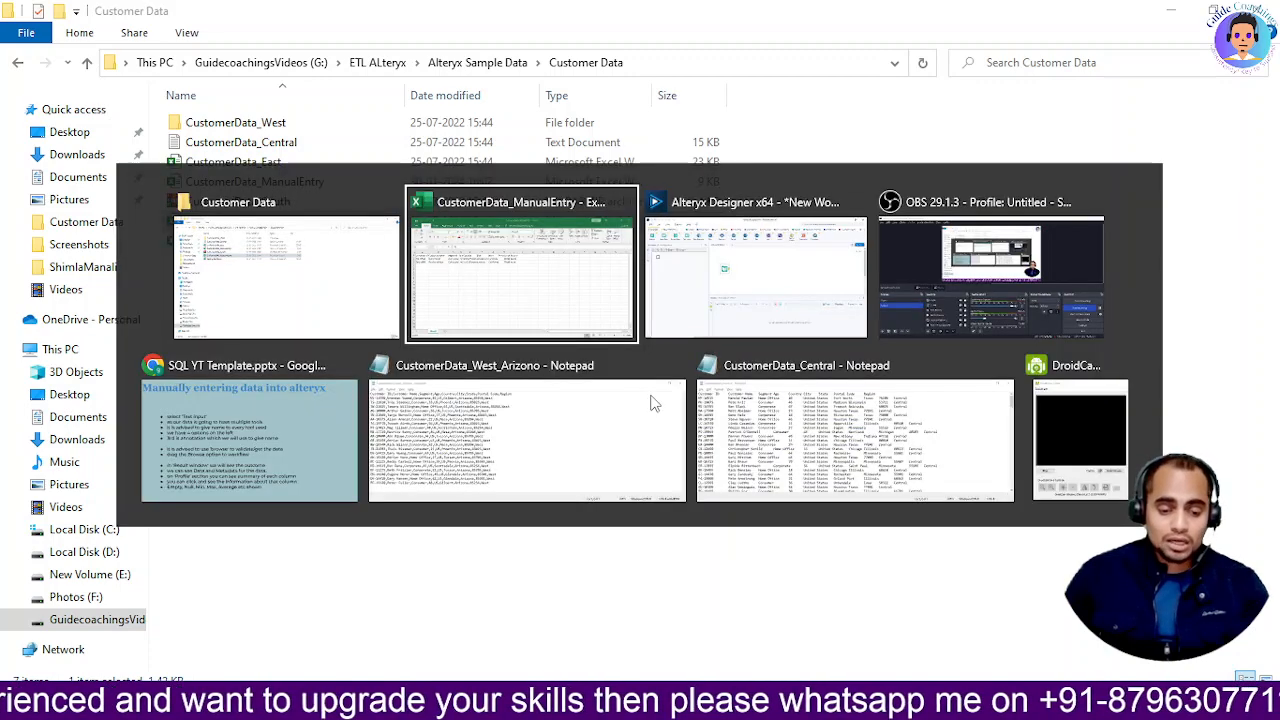
pyautogui.hotkey('alt', 'Tab')
pyautogui.hotkey('alt', 'Tab')
pyautogui.hotkey('alt', 'Tab')
pyautogui.hotkey('alt', 'Tab')
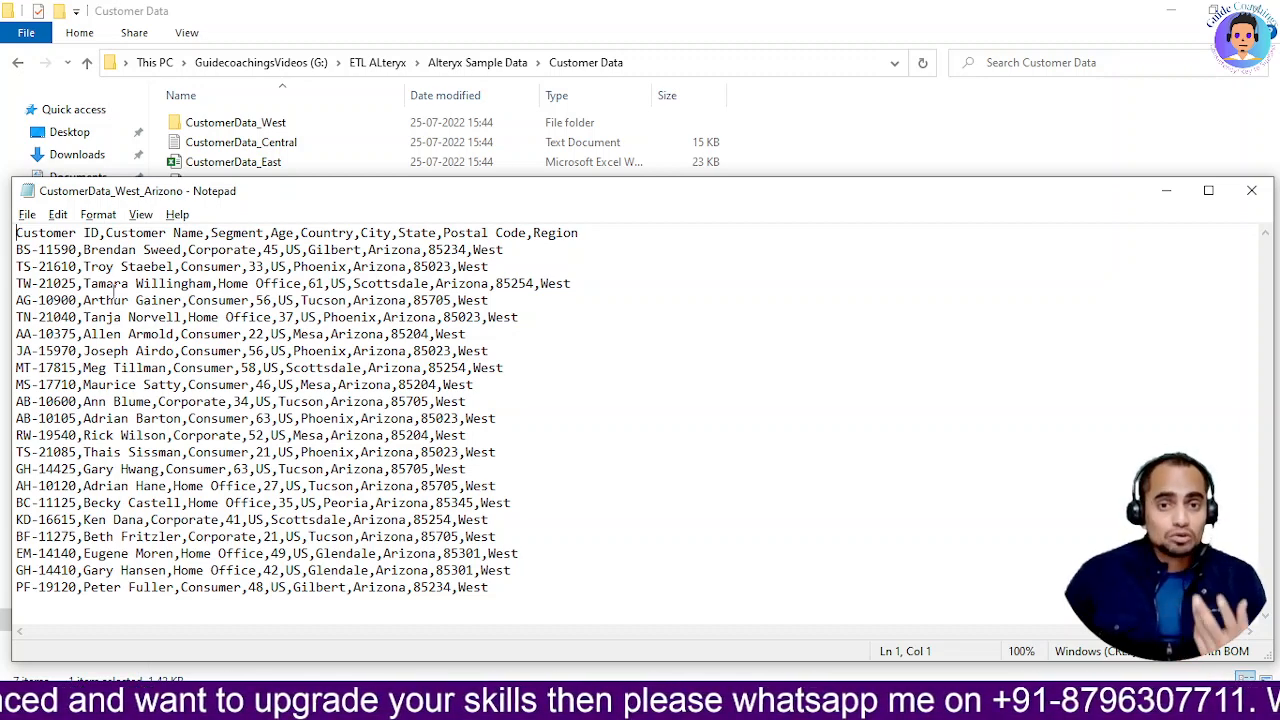
# Review the tab-separated CustomerData_Central file in Notepad, then return to Alteryx Designer
pyautogui.hotkey('alt', 'Tab')
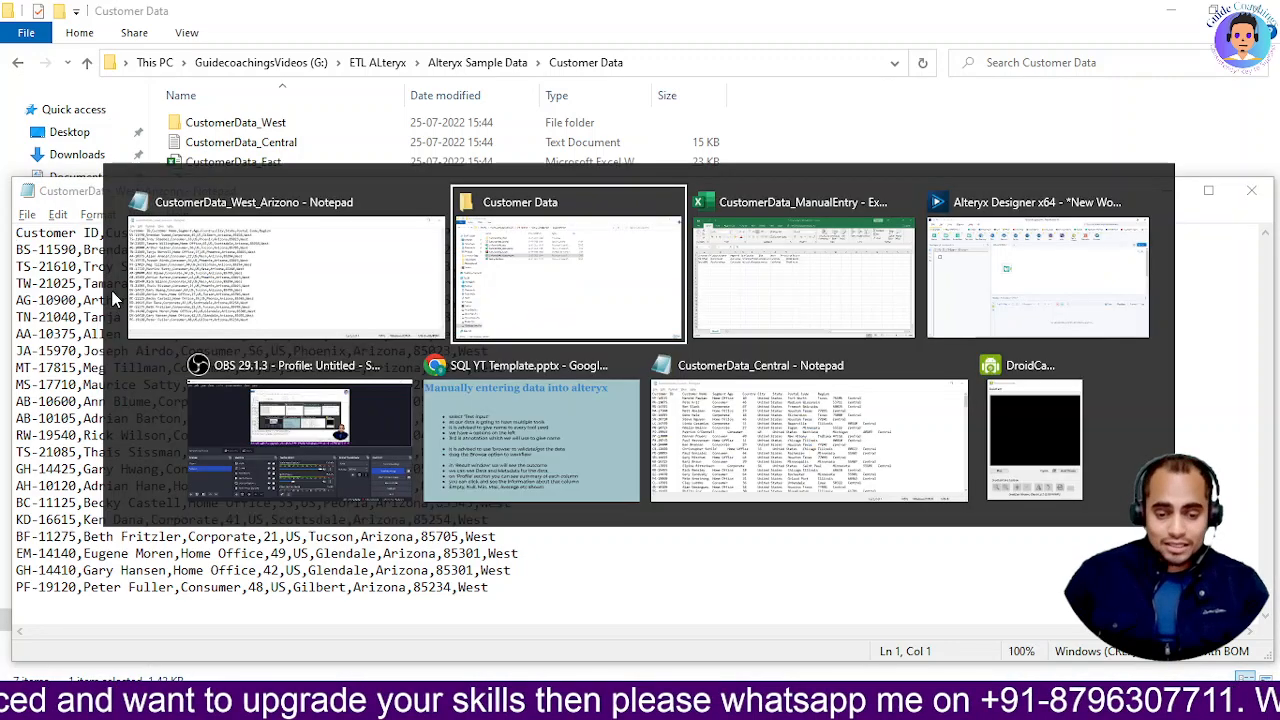
pyautogui.hotkey('alt', 'Tab')
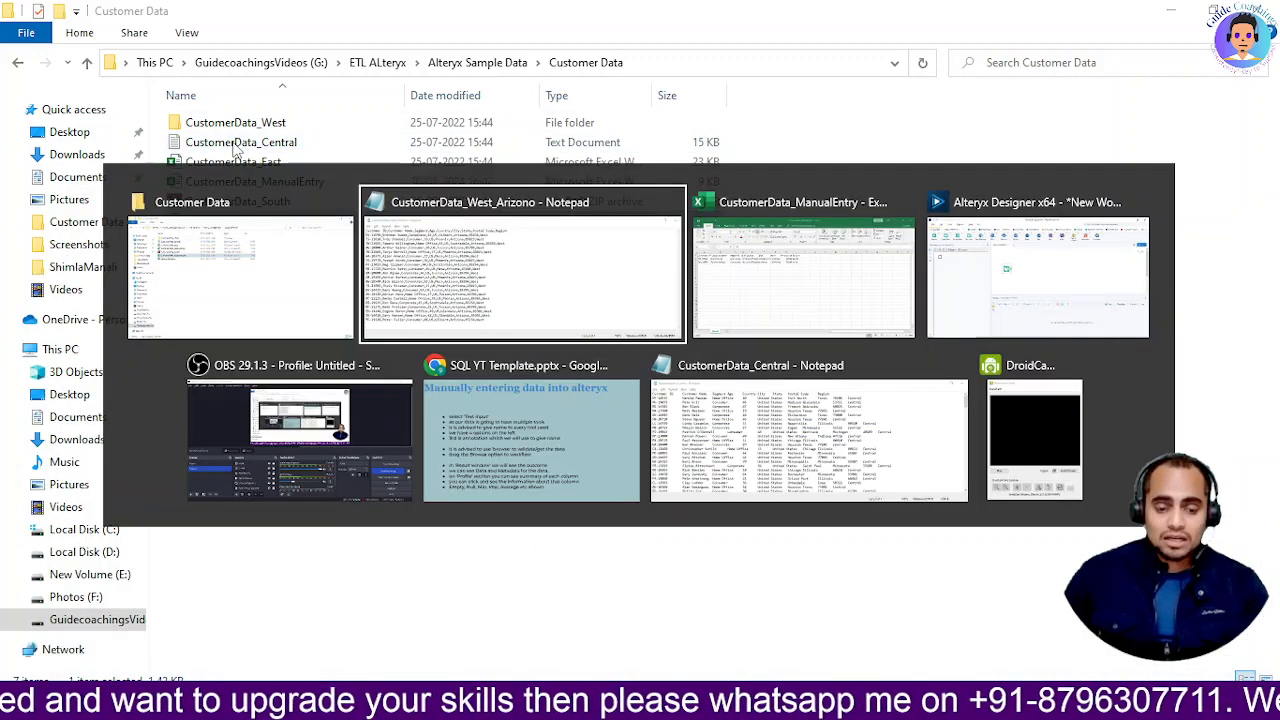
pyautogui.hotkey('alt', 'Tab')
pyautogui.hotkey('alt', 'Tab')
pyautogui.hotkey('alt', 'Tab')
pyautogui.hotkey('alt', 'Tab')
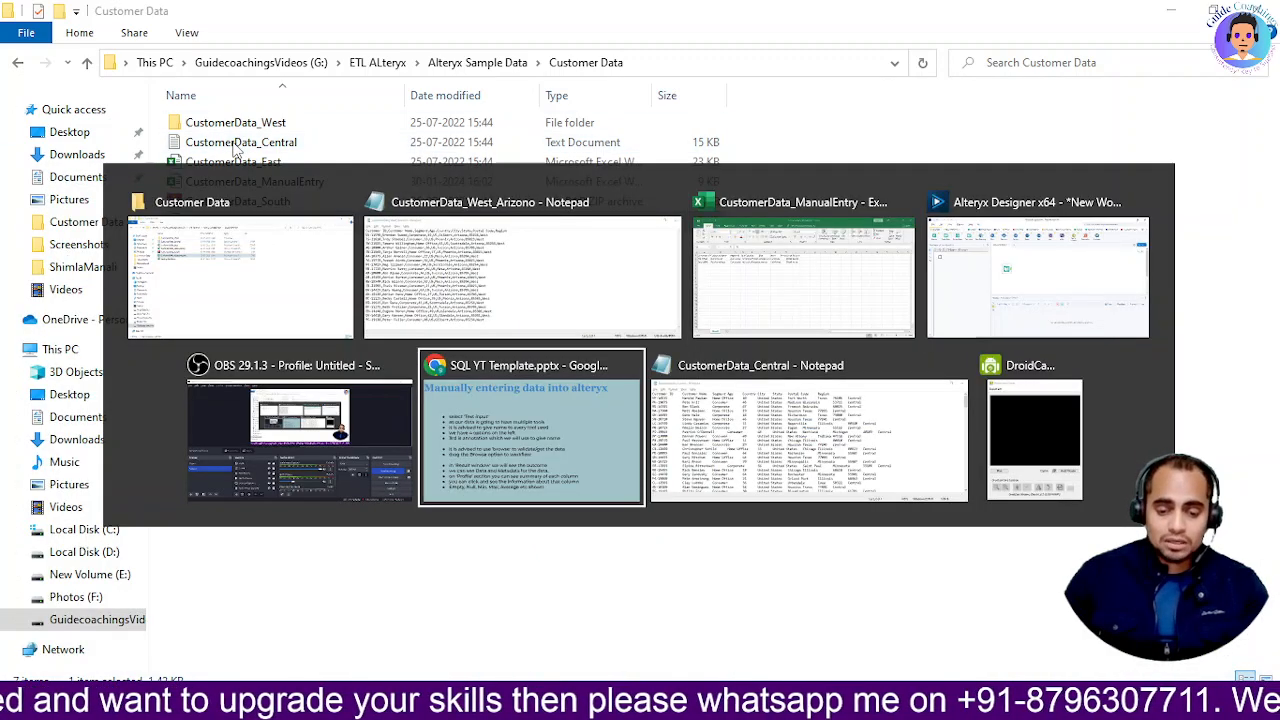
pyautogui.hotkey('alt', 'Tab')
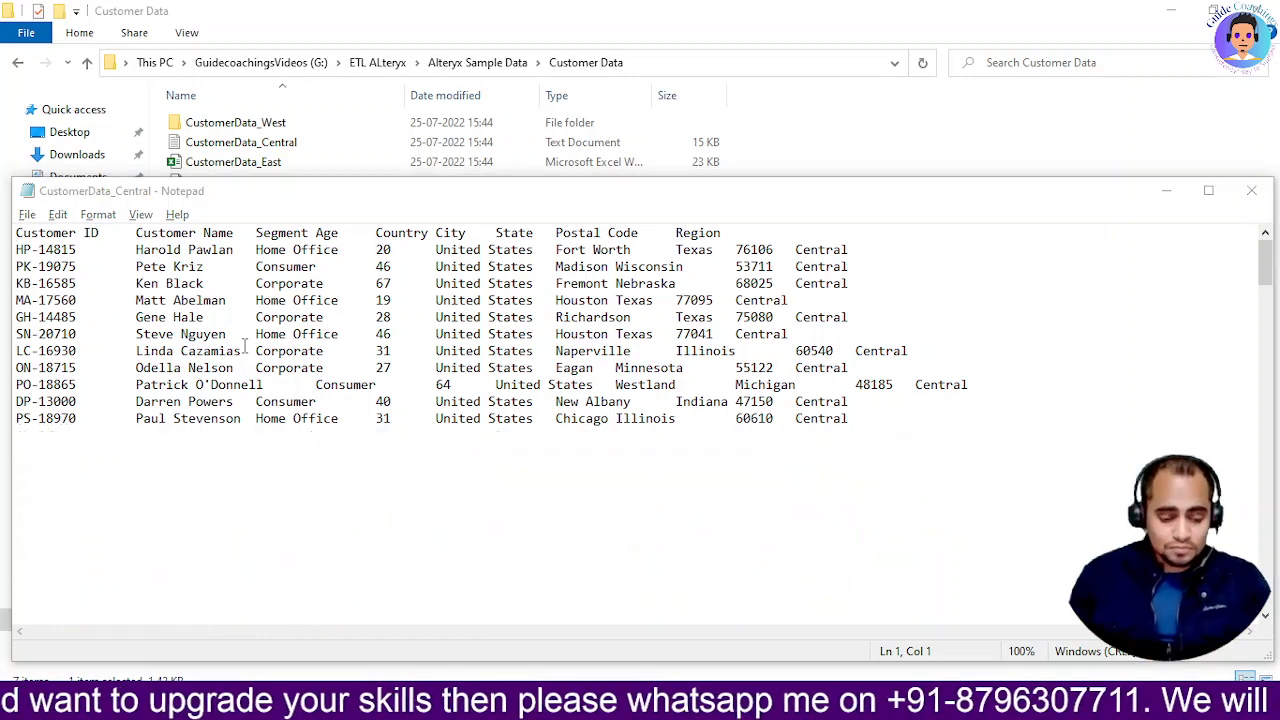
pyautogui.hotkey('alt', 'Tab')
pyautogui.hotkey('alt', 'Tab')
pyautogui.hotkey('alt', 'Tab')
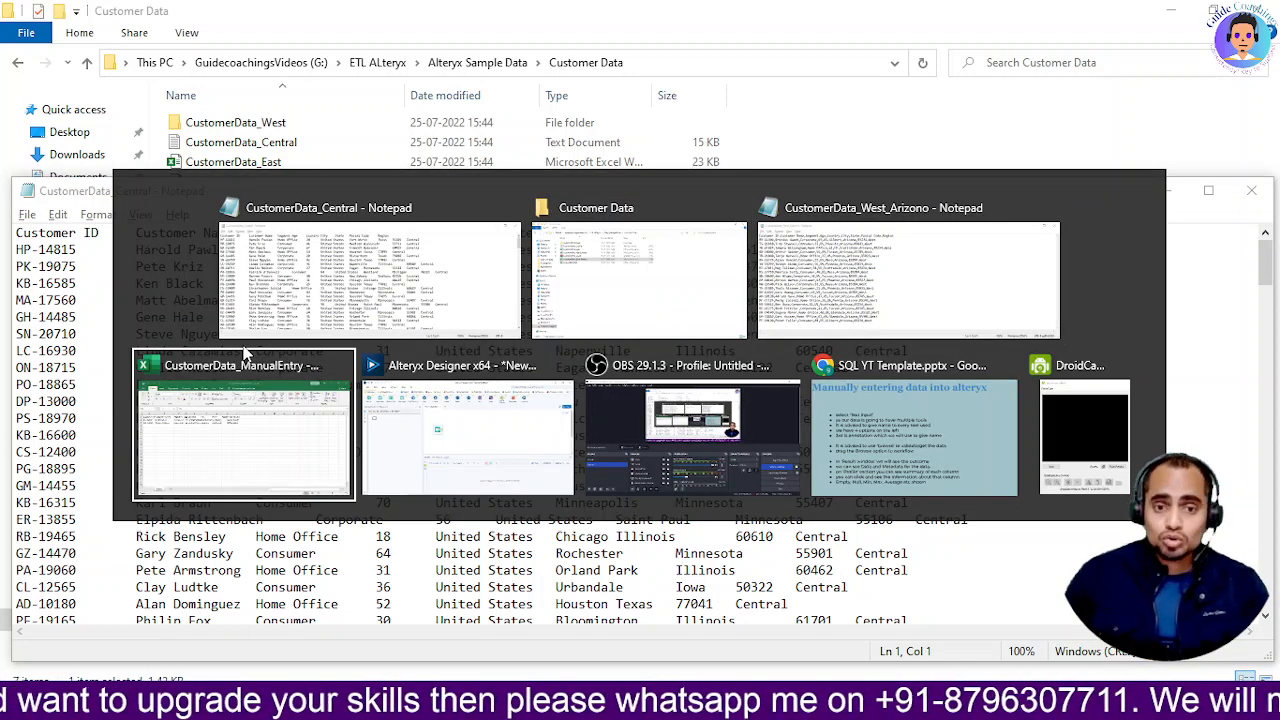
pyautogui.hotkey('alt', 'Tab')
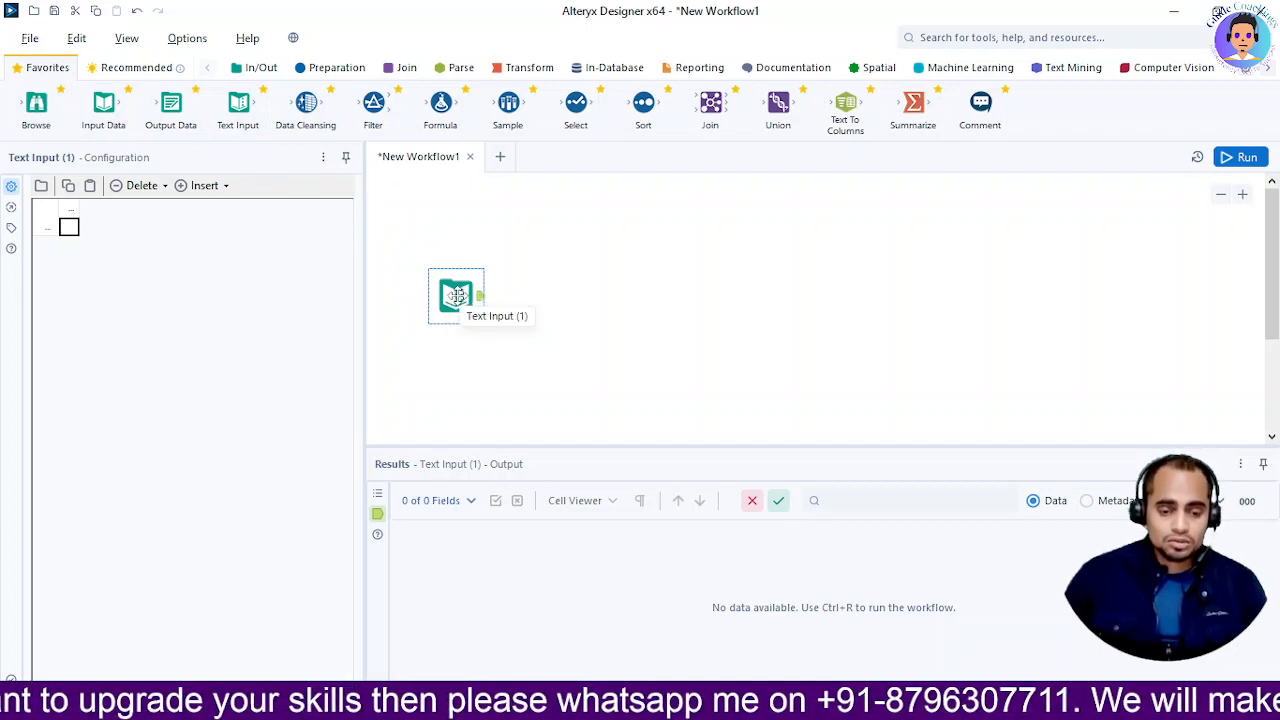
# Delete the original Text Input tool and place a fresh Text Input (2) on the canvas
pyautogui.moveTo(457, 293); pyautogui.dragTo(446, 282)
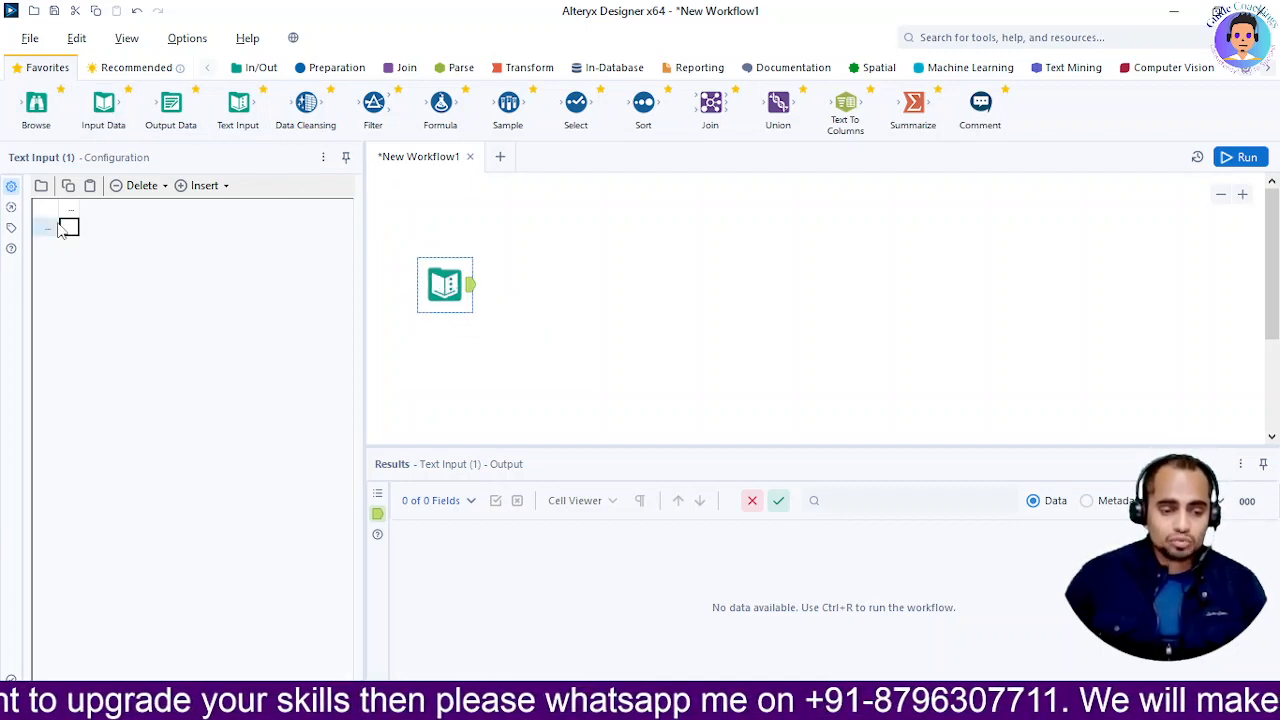
pyautogui.moveTo(432, 275); pyautogui.dragTo(482, 262)
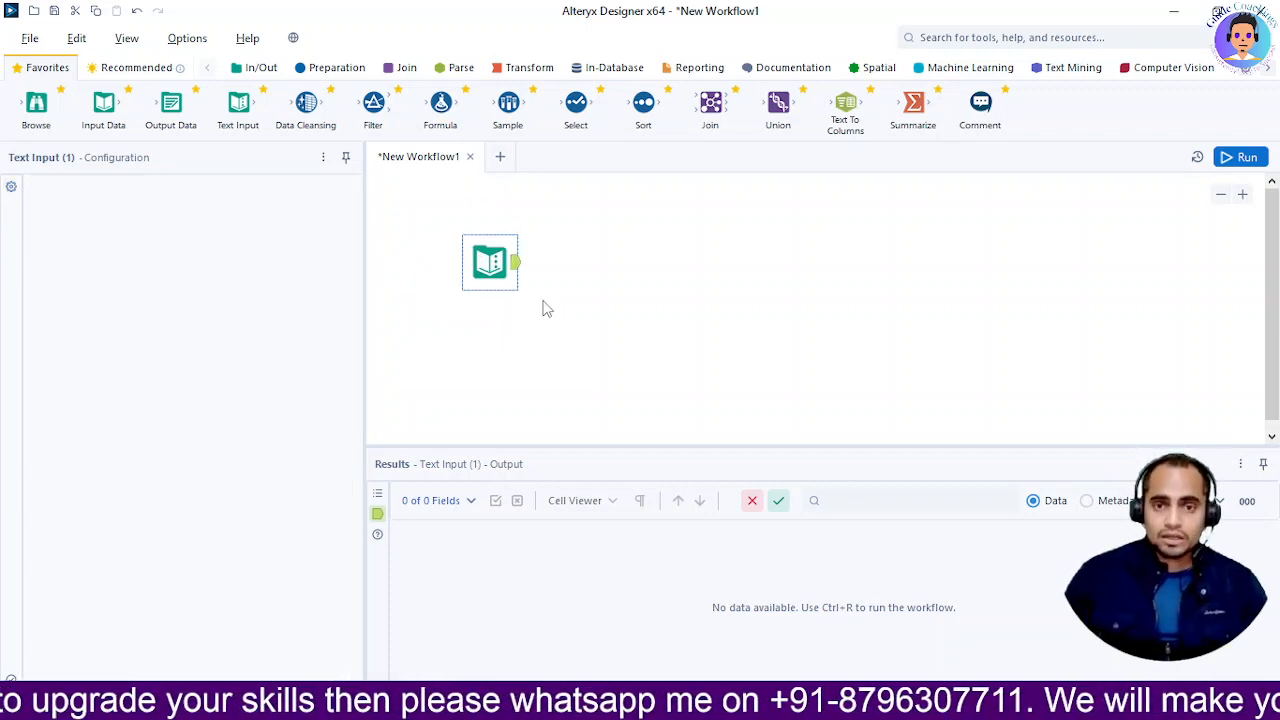
pyautogui.click(497, 274)
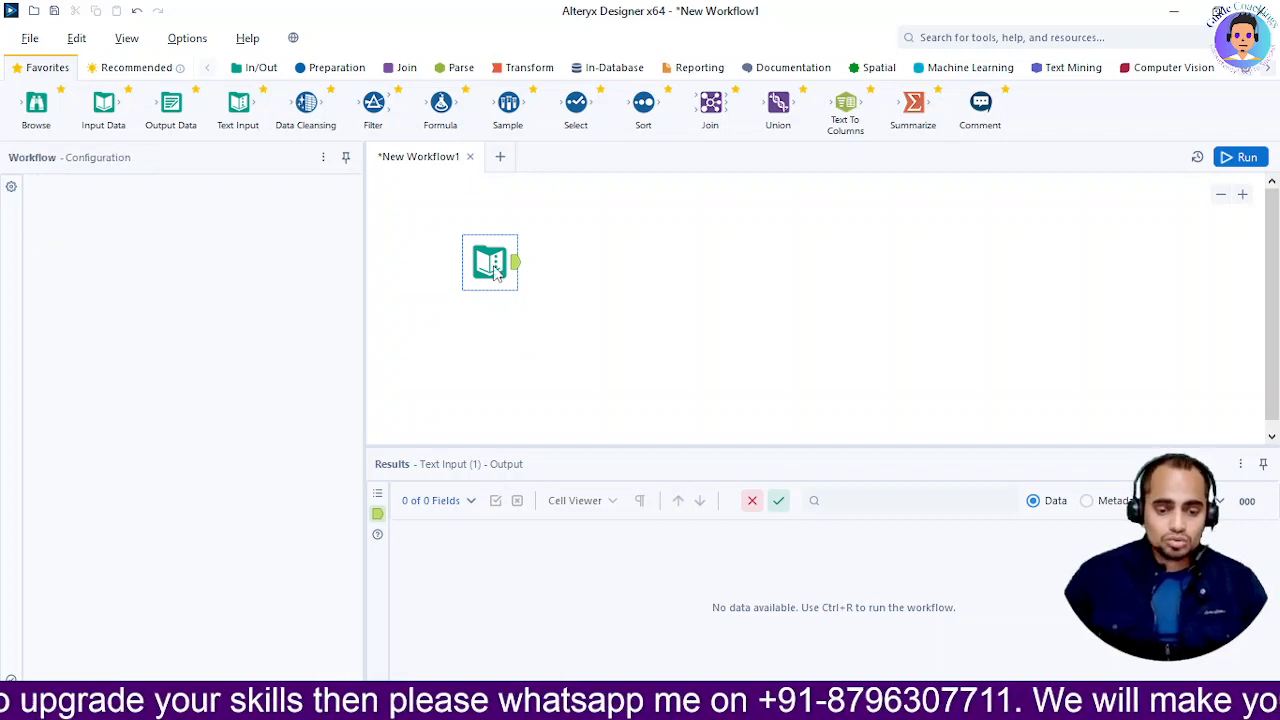
pyautogui.press('Delete')
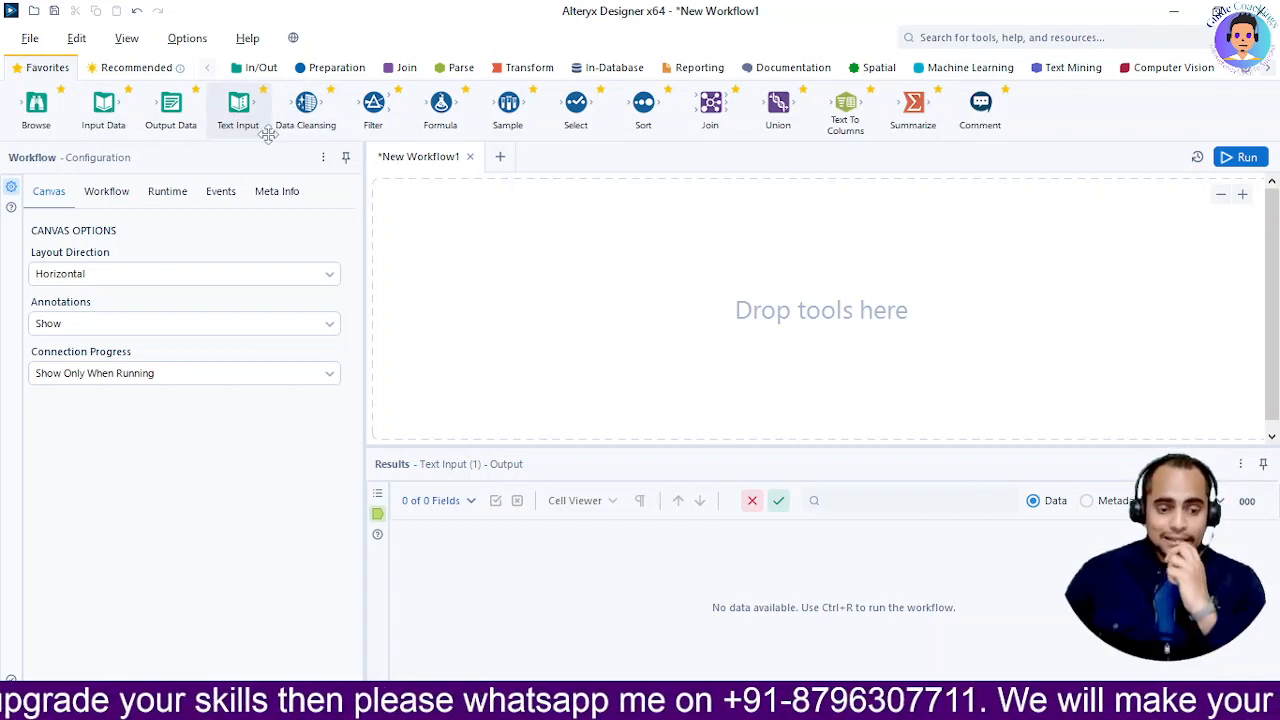
pyautogui.moveTo(240, 114); pyautogui.dragTo(444, 276)
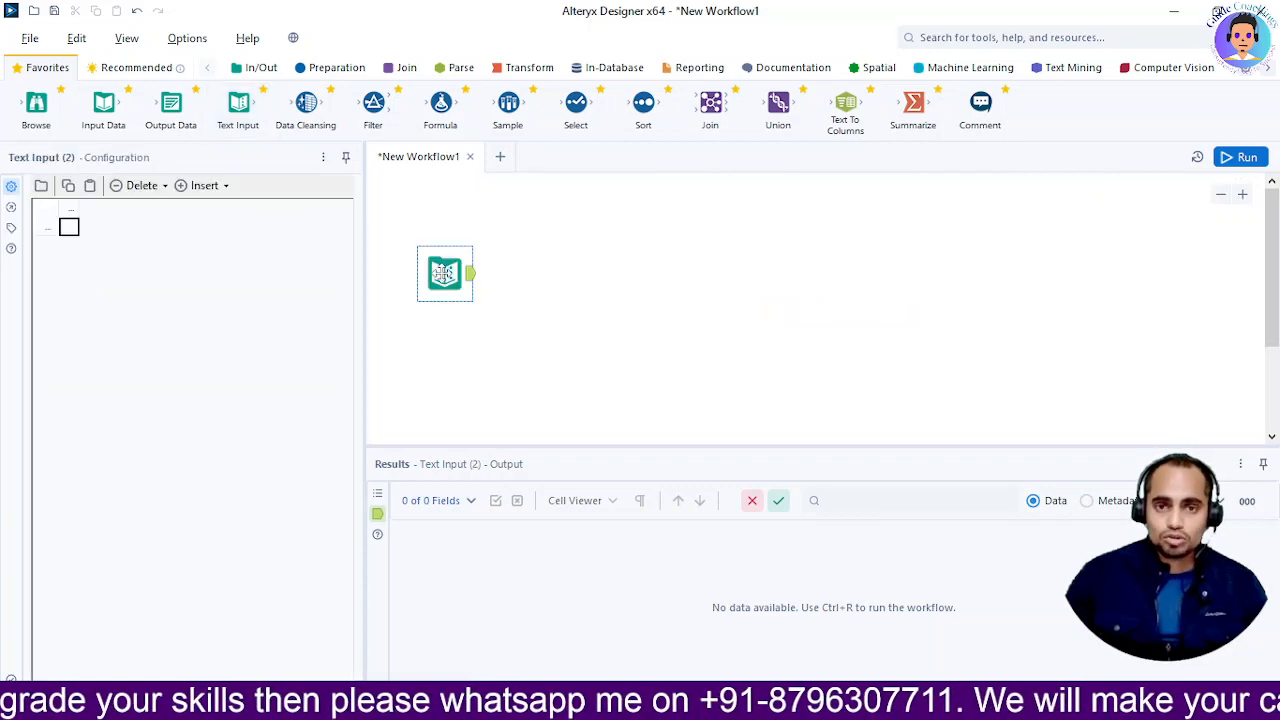
# Create Name and Age columns in the Text Input grid with a row of Value and 34
pyautogui.click(69, 208)
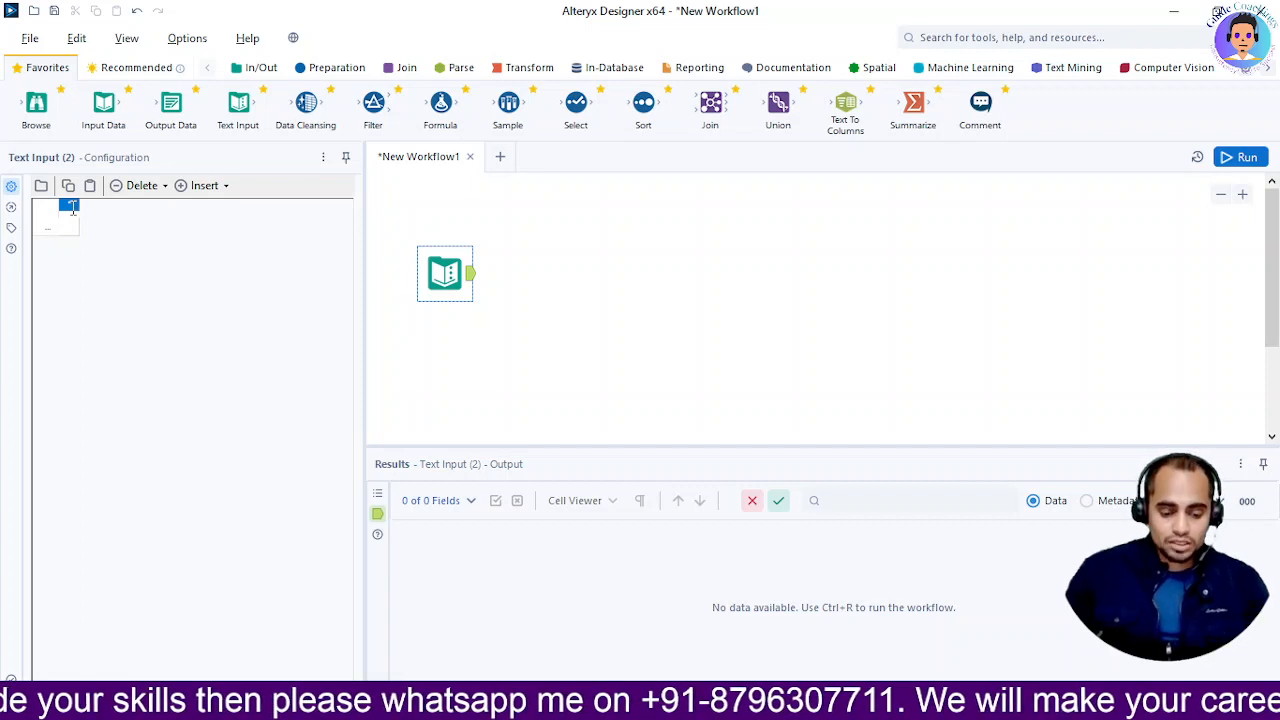
pyautogui.write('N')
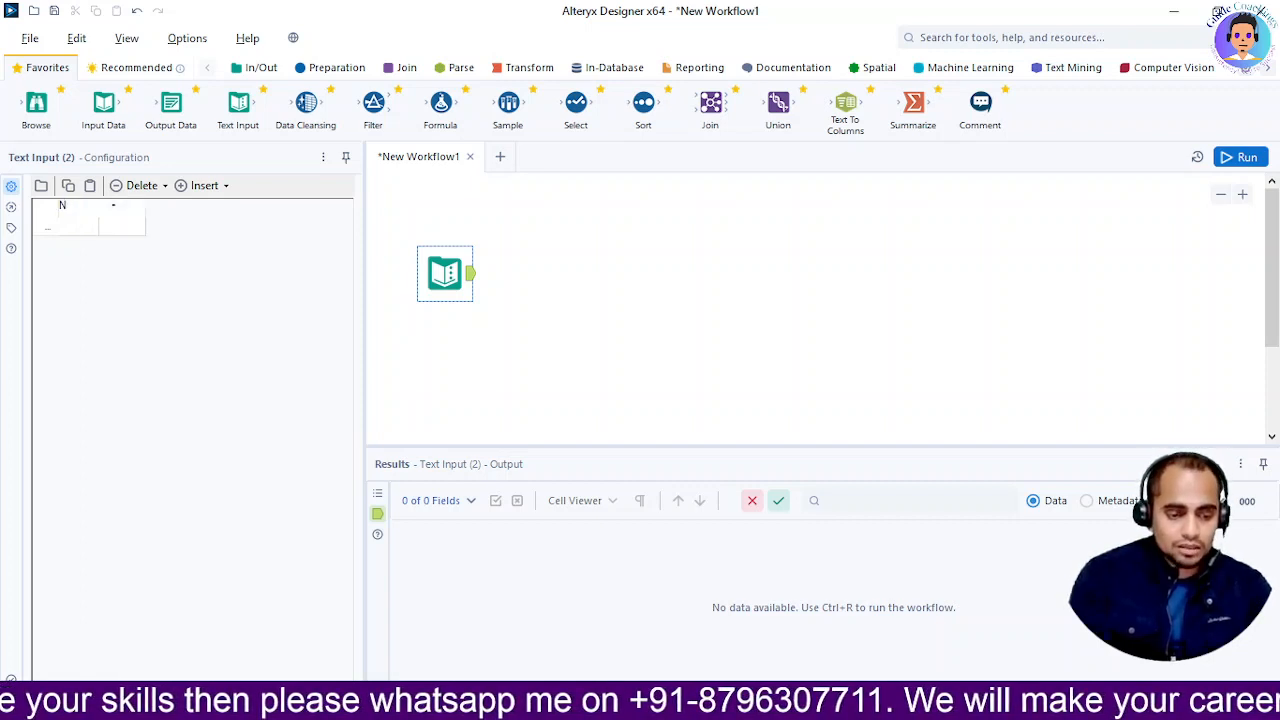
pyautogui.write('ame')
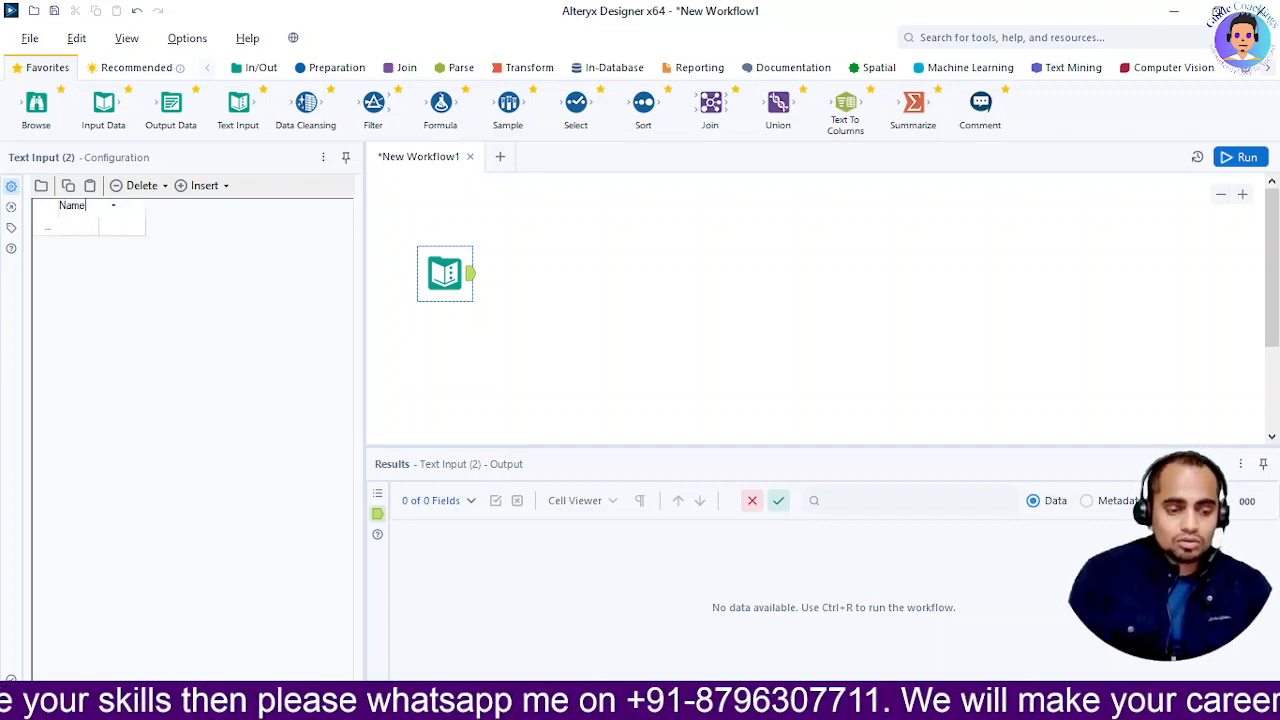
pyautogui.click(78, 234)
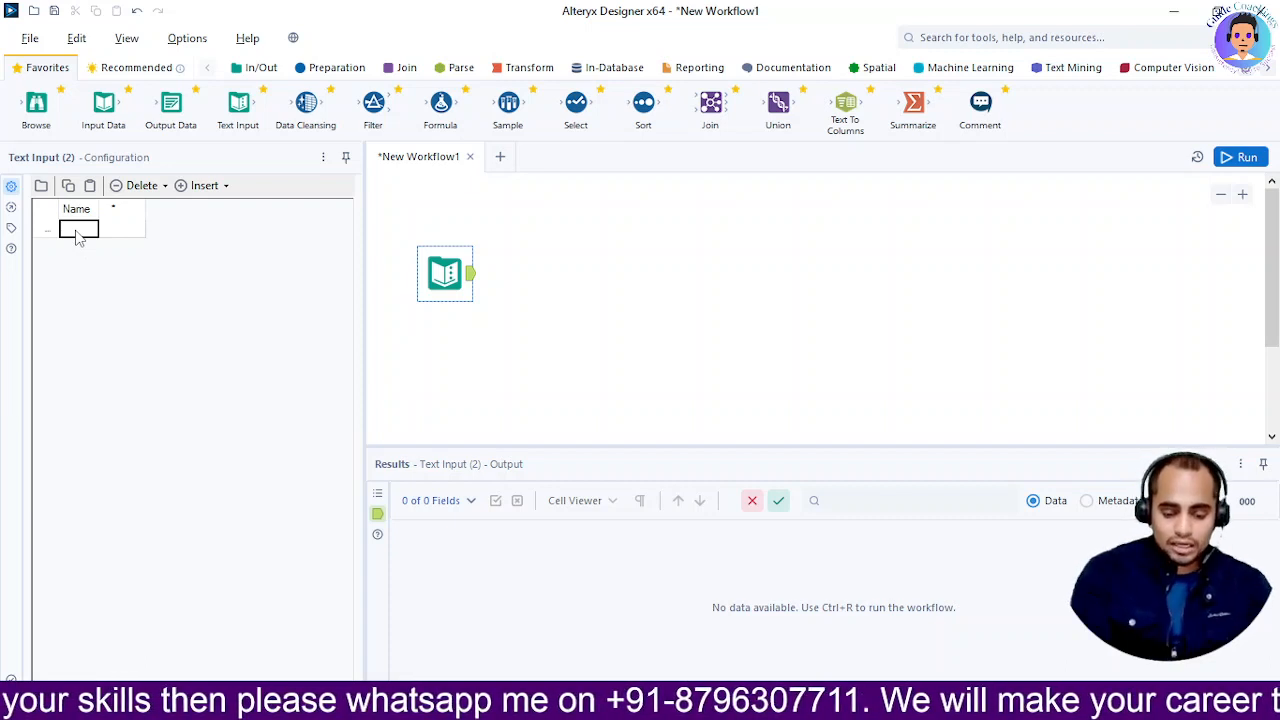
pyautogui.write('Value')
pyautogui.press('Tab')
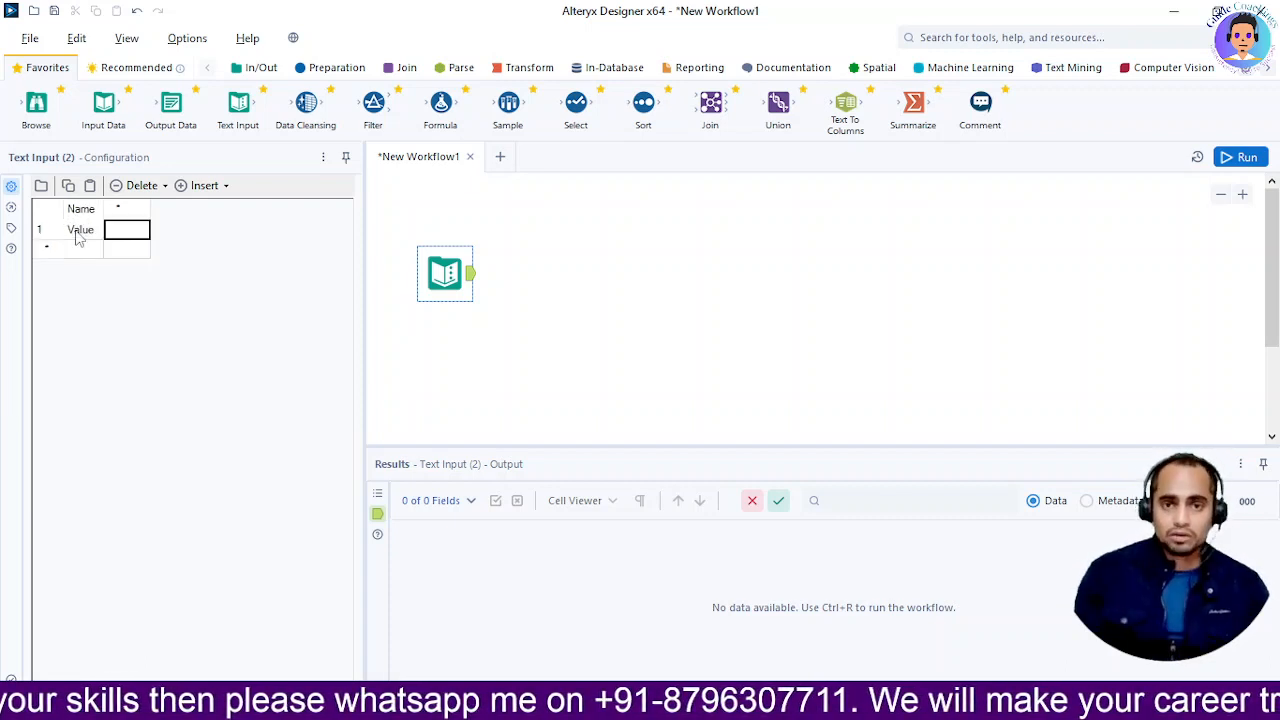
pyautogui.press('Up')
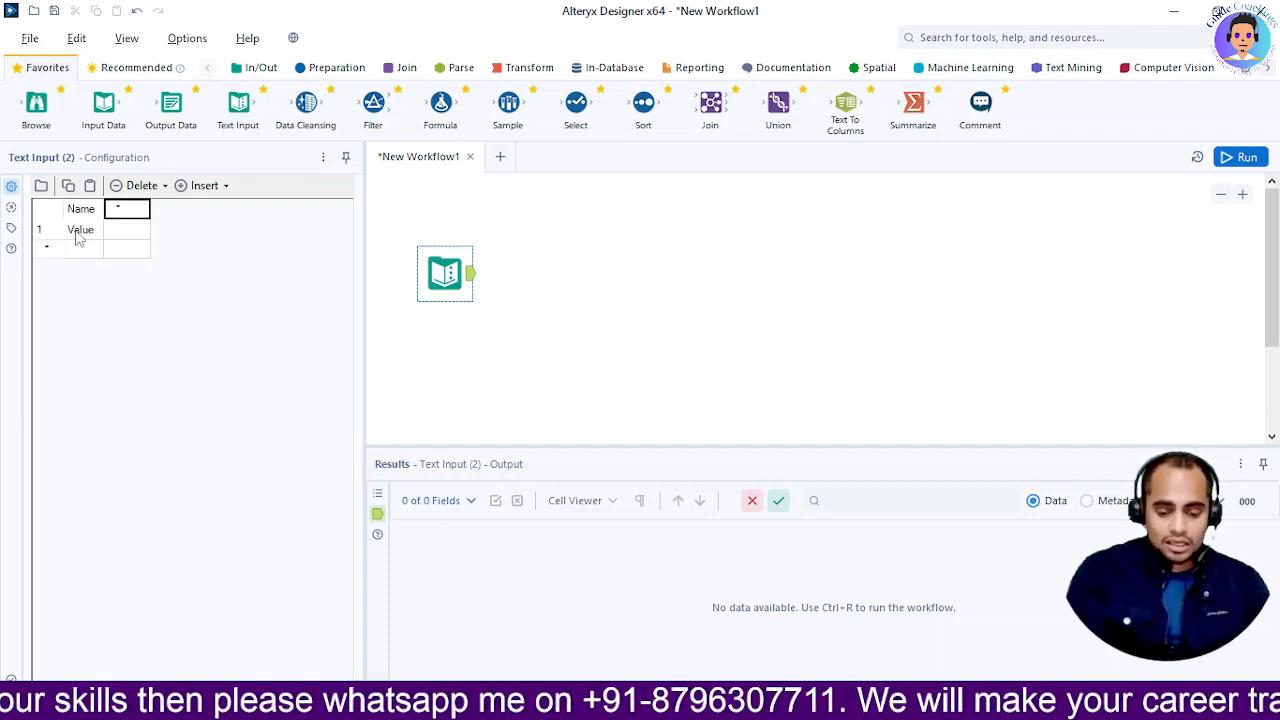
pyautogui.write('Age')
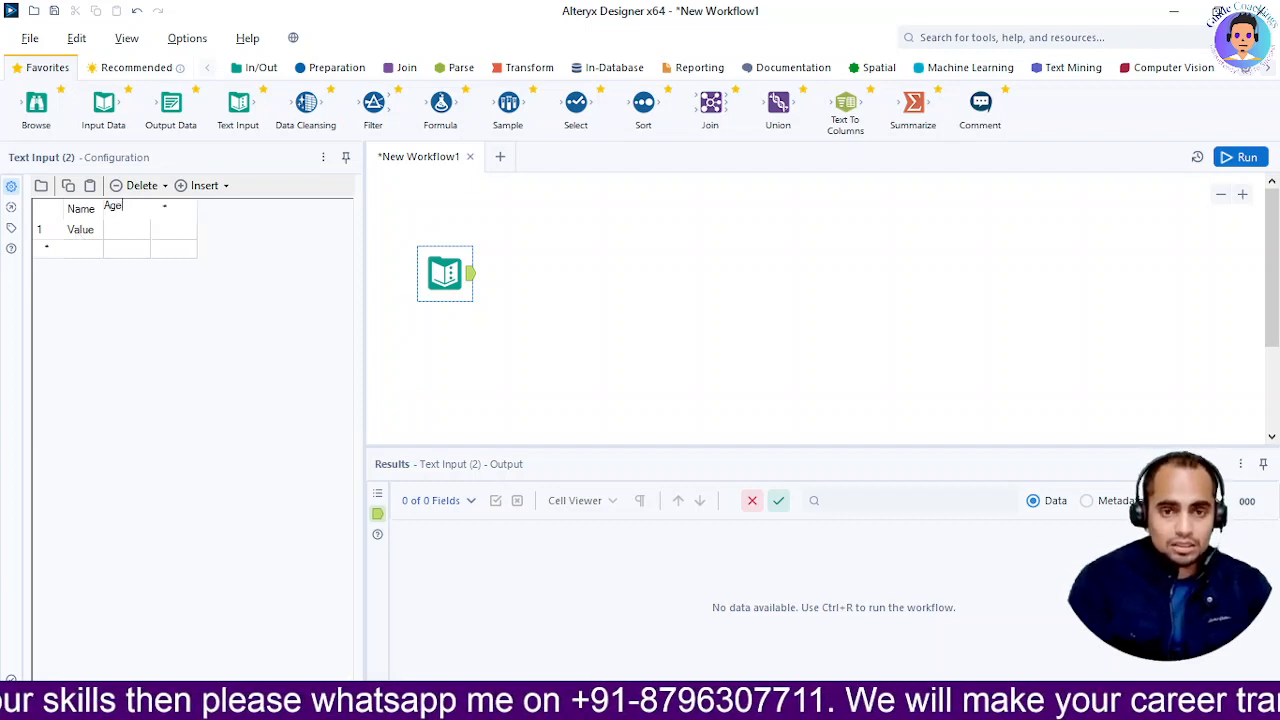
pyautogui.press('Tab')
pyautogui.press('Down')
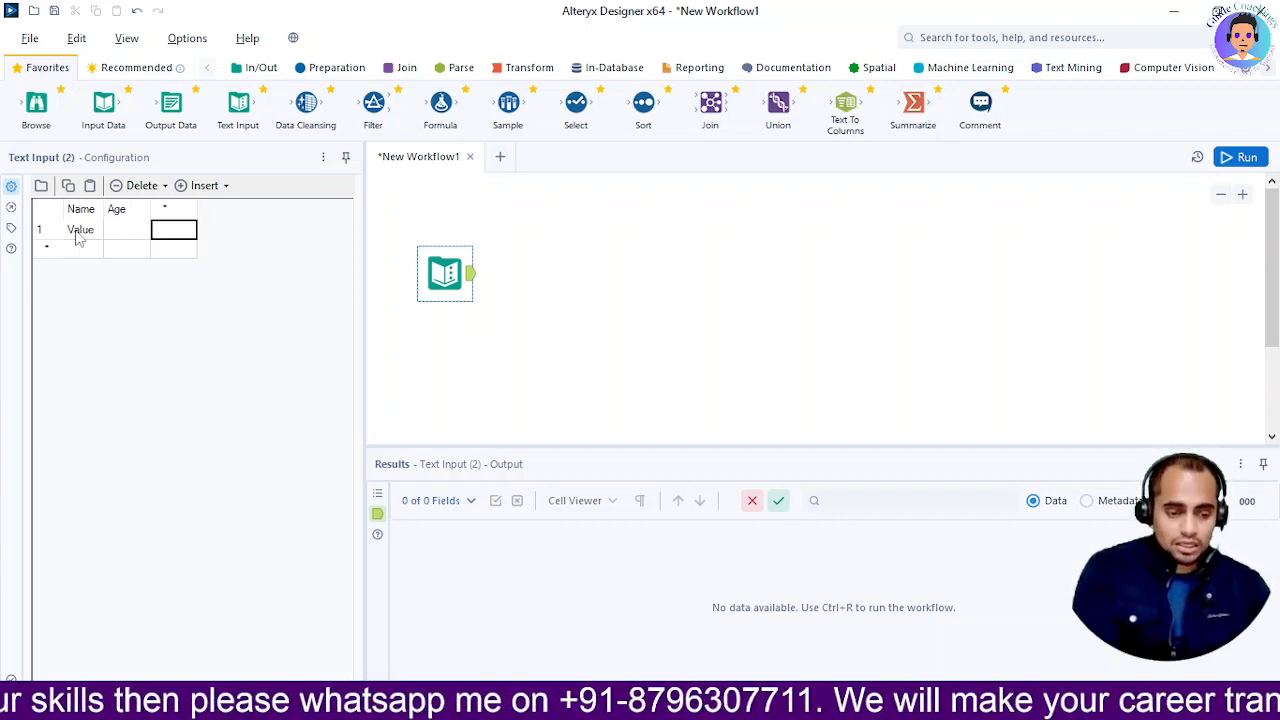
pyautogui.press('Left')
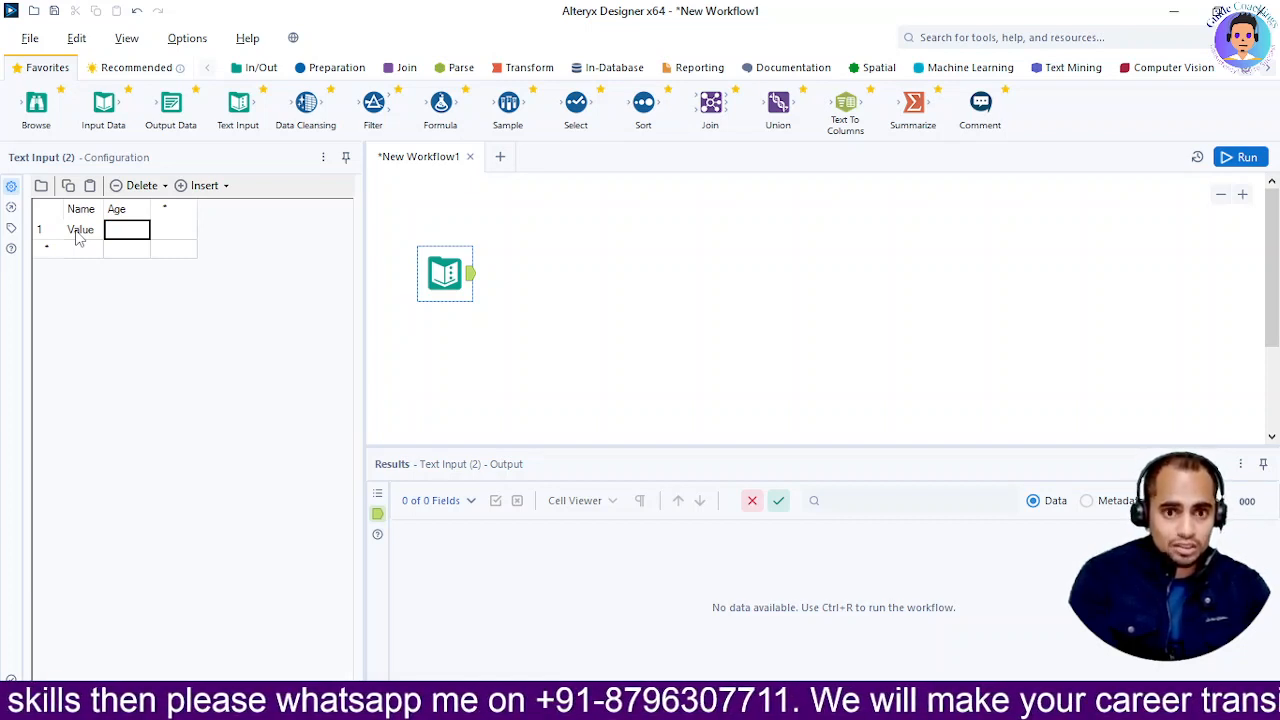
pyautogui.write('34')
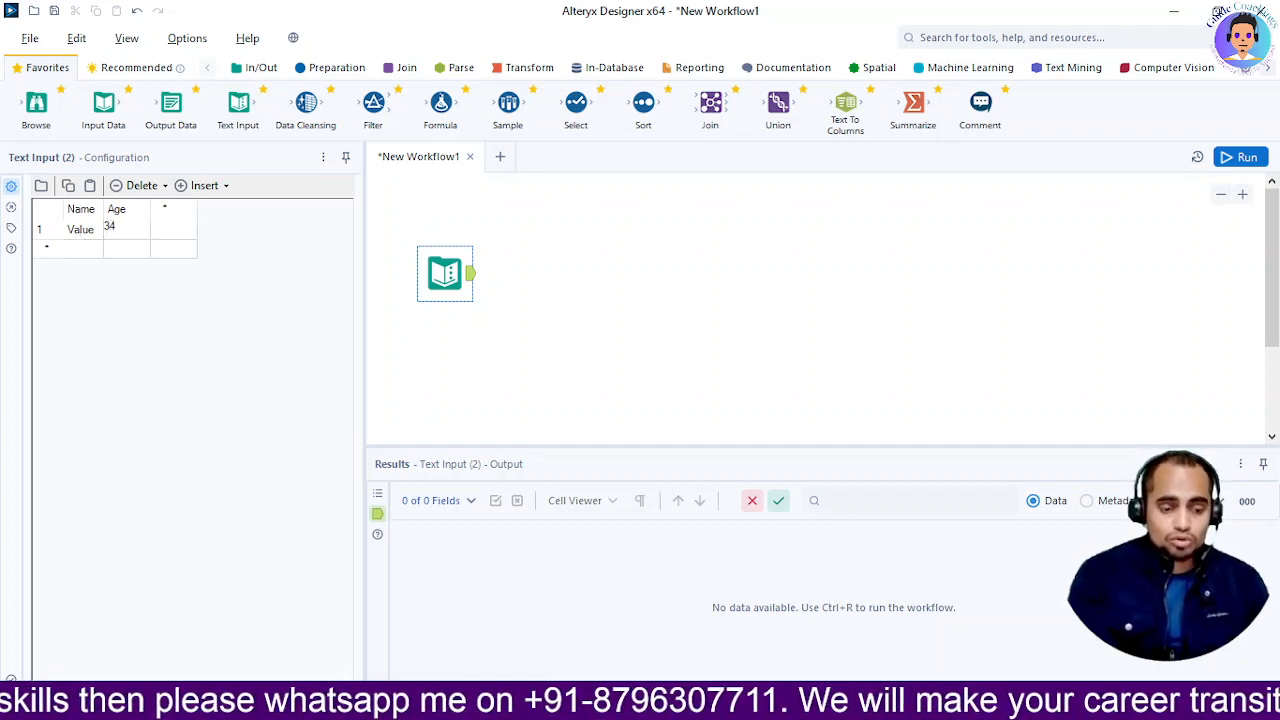
# Copy the CustomerData_Central header line and open the grid's Delete options
pyautogui.hotkey('alt', 'Tab')
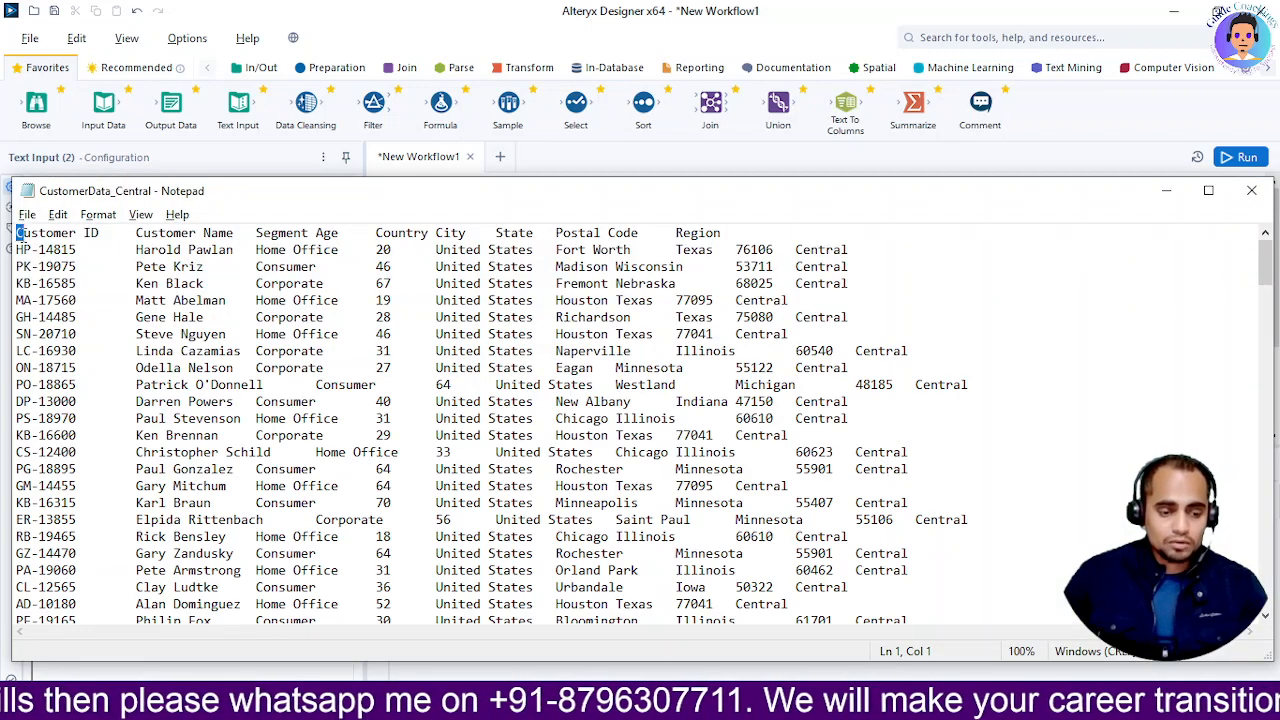
pyautogui.moveTo(16, 233); pyautogui.dragTo(853, 215)
pyautogui.hotkey('alt', 'Tab')
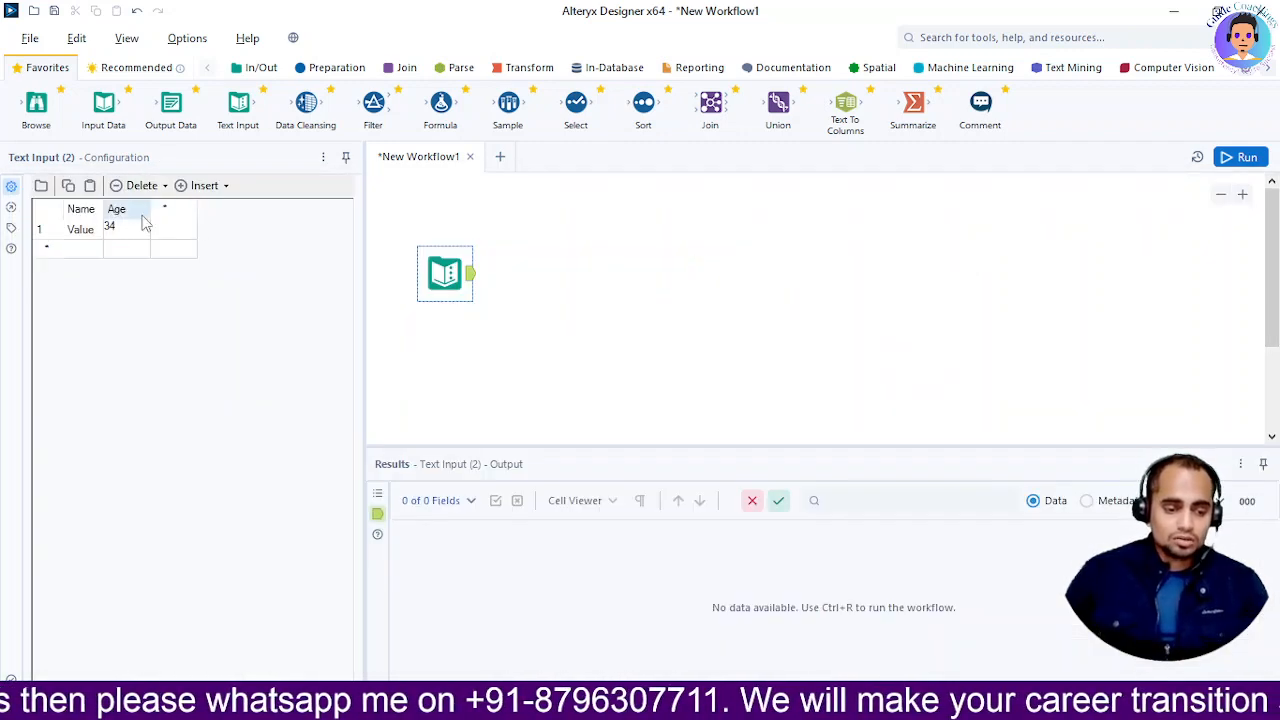
pyautogui.click(143, 188)
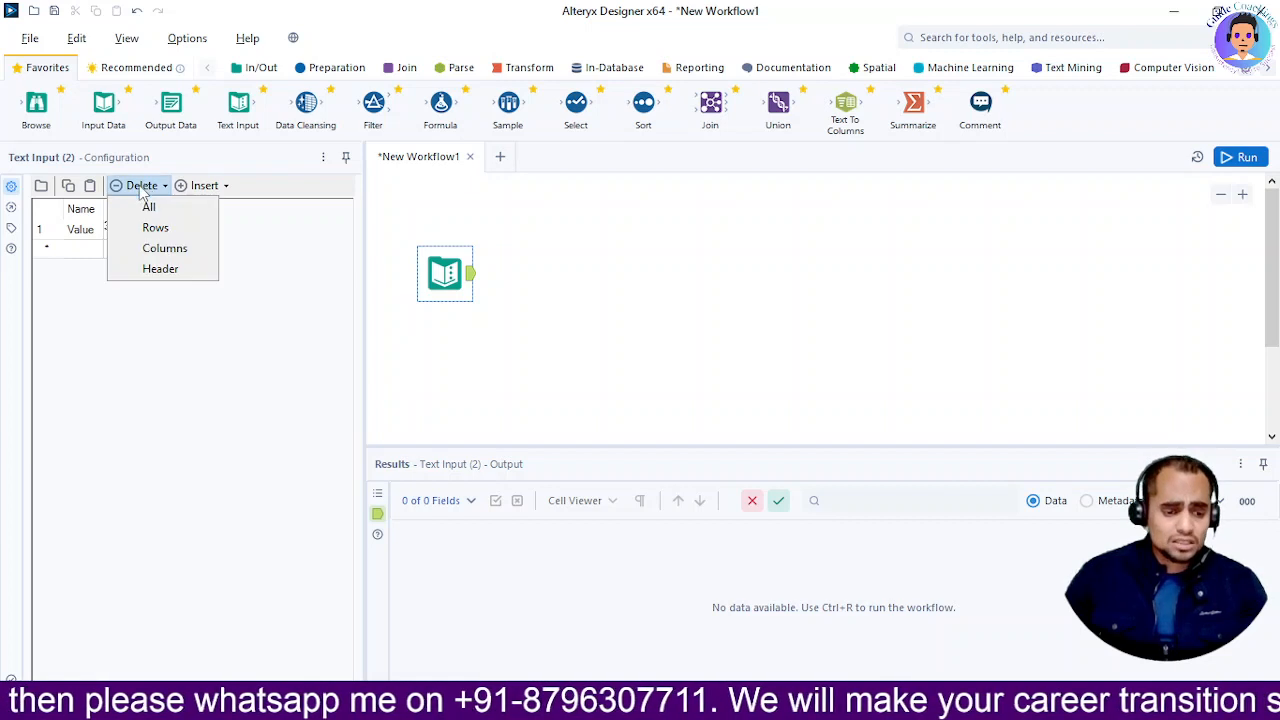
# Clear the grid, paste the Central headers (Customer ID, Customer Name, Segment, Age, Country…), then select Notepad's first record
pyautogui.click(149, 208)
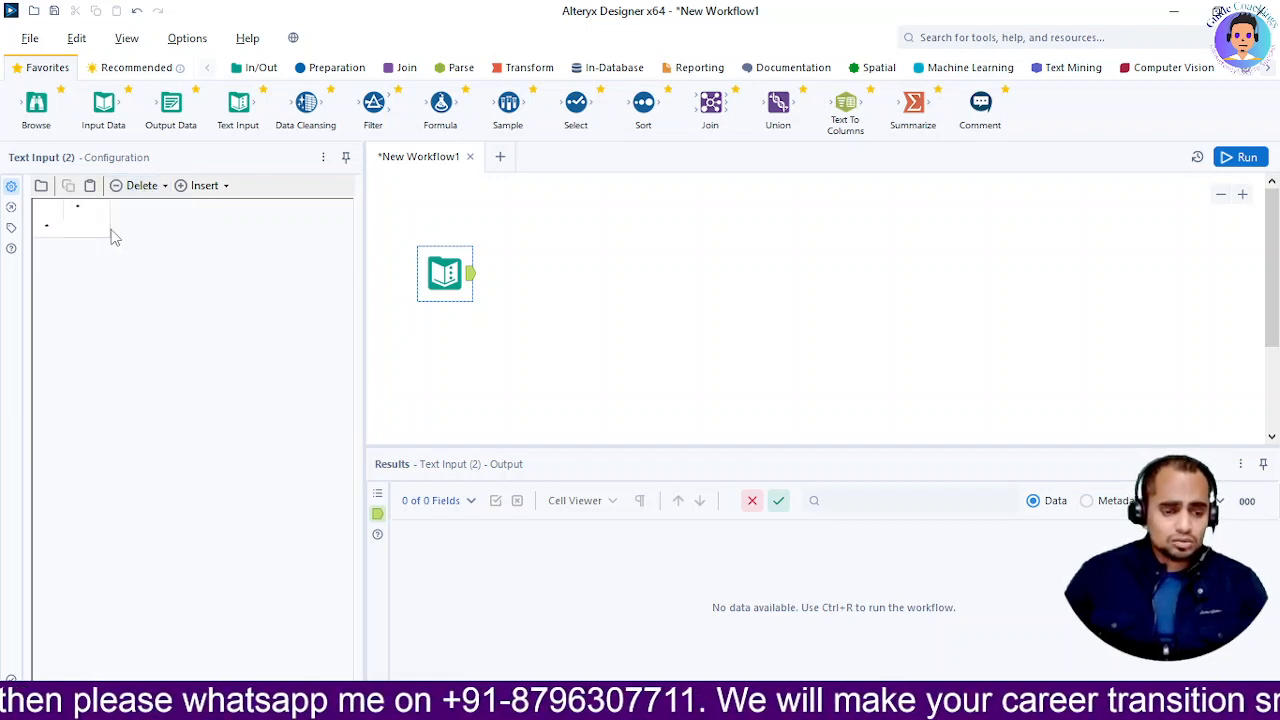
pyautogui.click(85, 212)
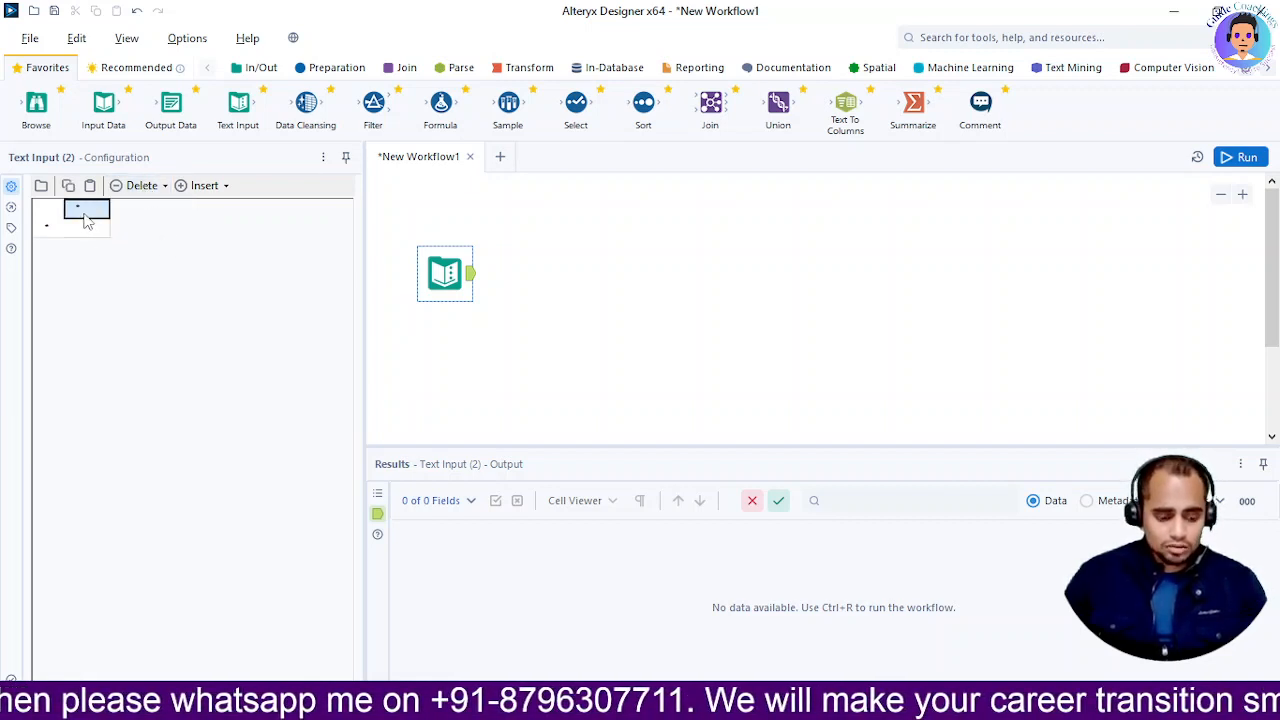
pyautogui.hotkey('ctrl', 'v')
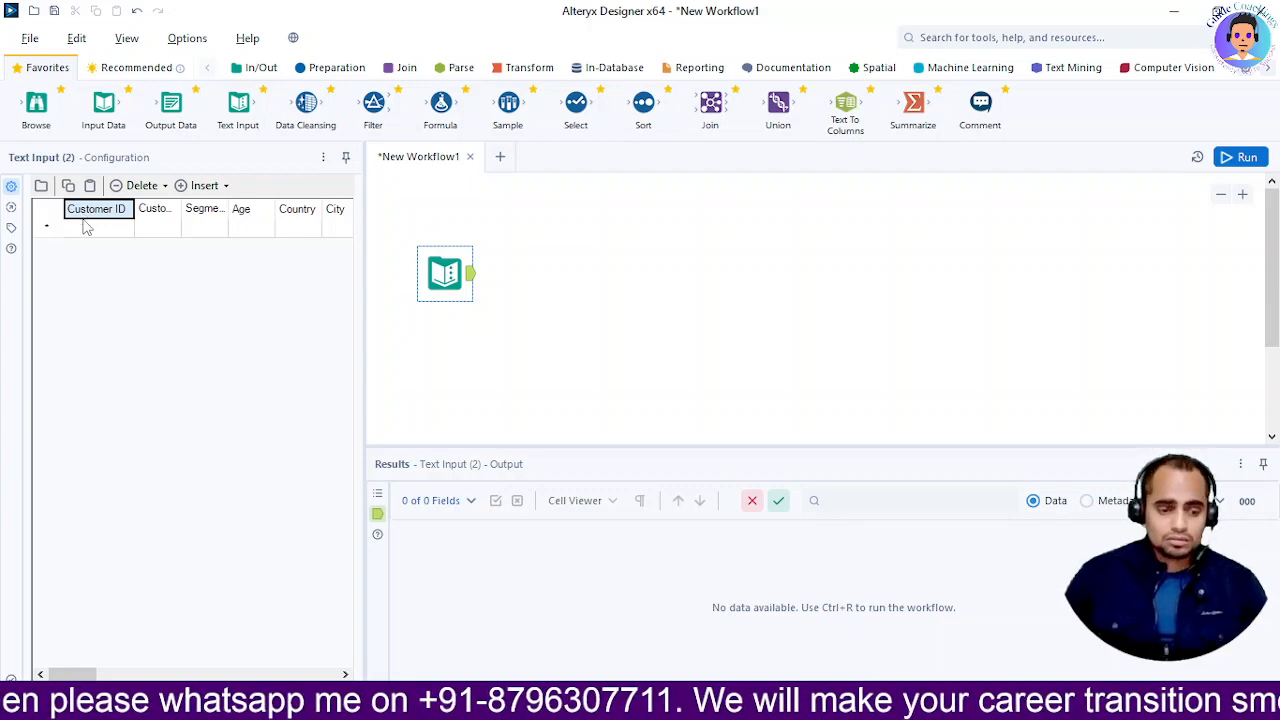
pyautogui.click(158, 222)
pyautogui.click(209, 217)
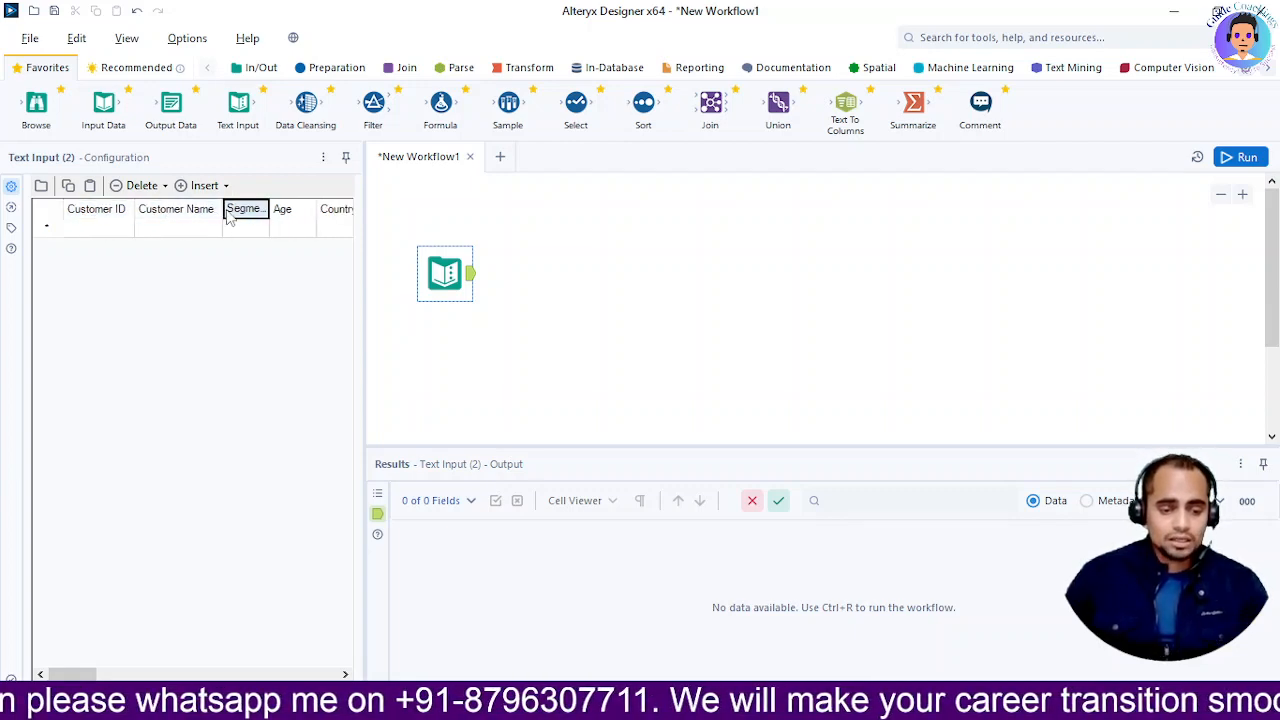
pyautogui.click(286, 218)
pyautogui.click(336, 213)
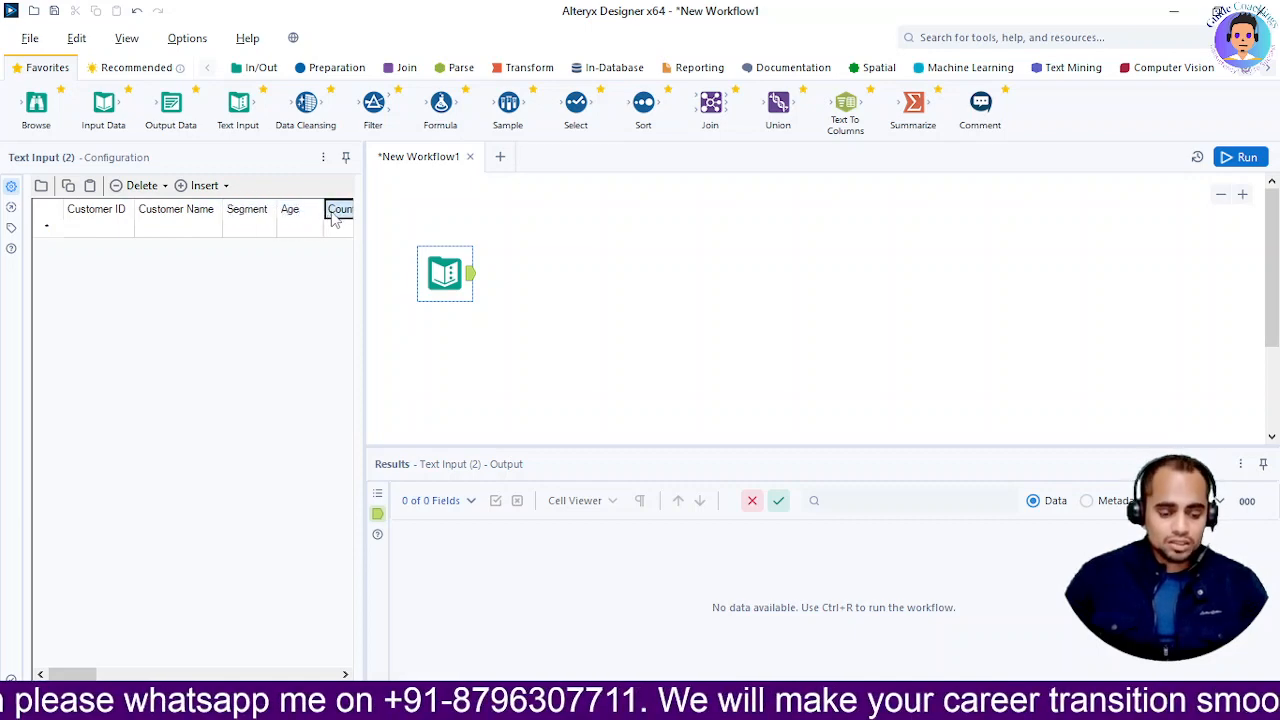
pyautogui.hotkey('alt', 'Tab')
pyautogui.moveTo(17, 254)
pyautogui.mouseDown()
pyautogui.moveTo(512, 263)
pyautogui.moveTo(908, 237)
pyautogui.moveTo(897, 257)
pyautogui.mouseUp()
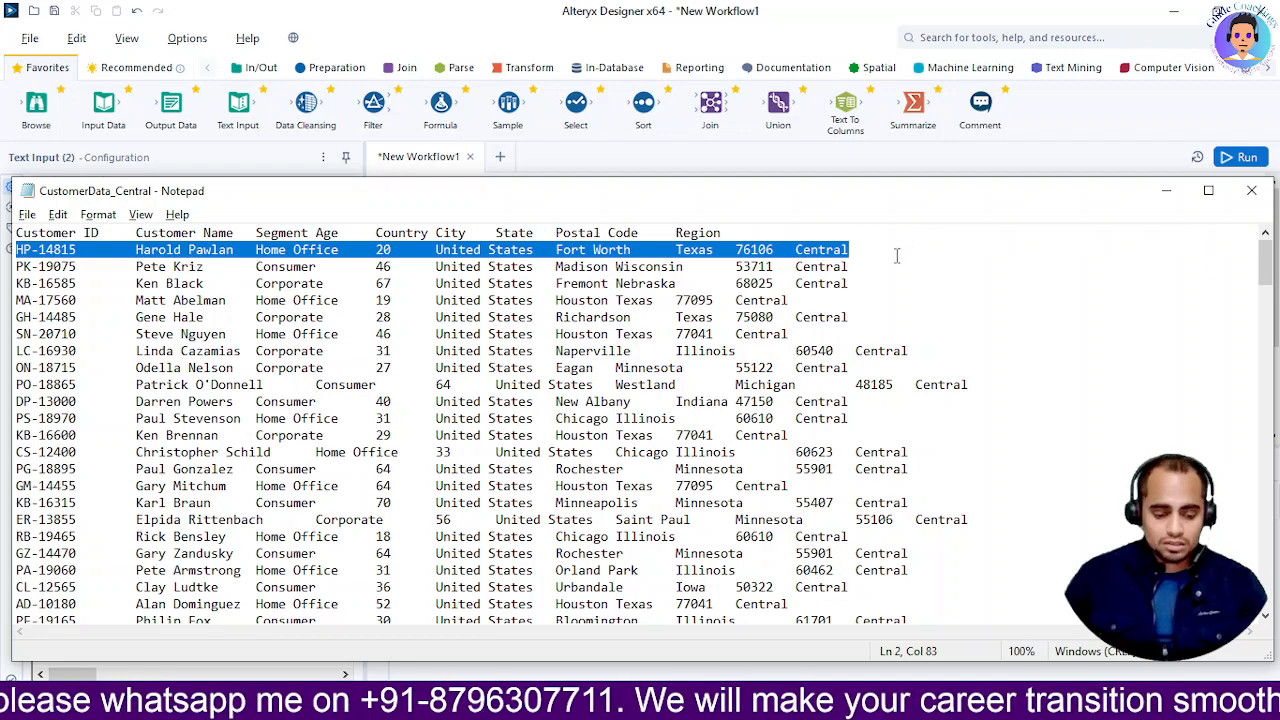
# Paste the first Central customer record into row 1 of the grid
pyautogui.hotkey('alt', 'Tab')
pyautogui.click(82, 230)
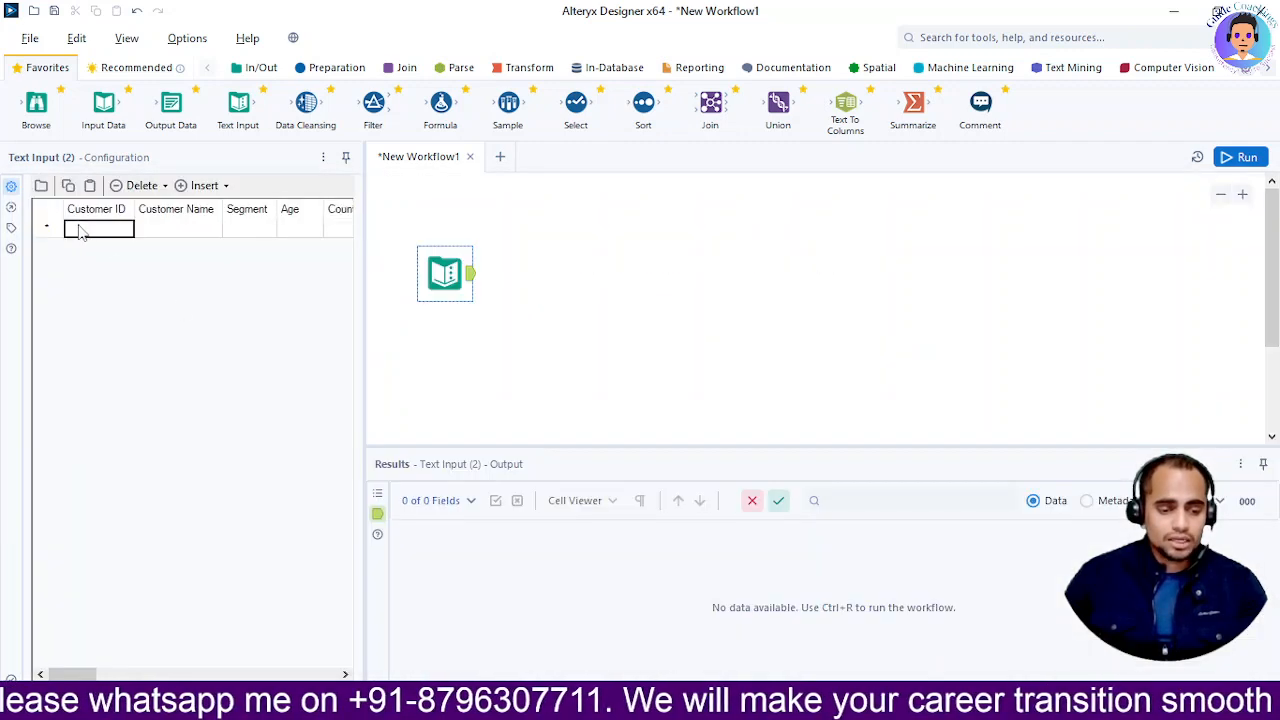
pyautogui.hotkey('ctrl', 'v')
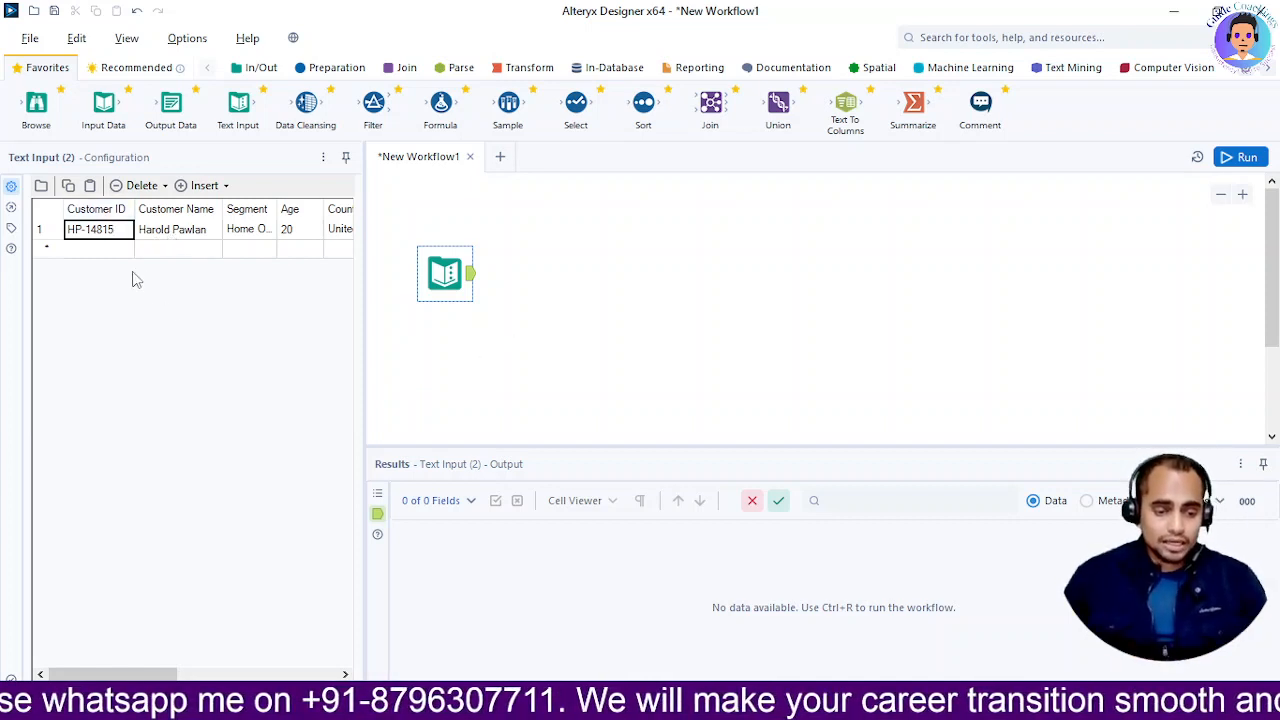
# Copy the next four customer records from Notepad into rows 2–5 and commit them
pyautogui.hotkey('alt', 'Tab')
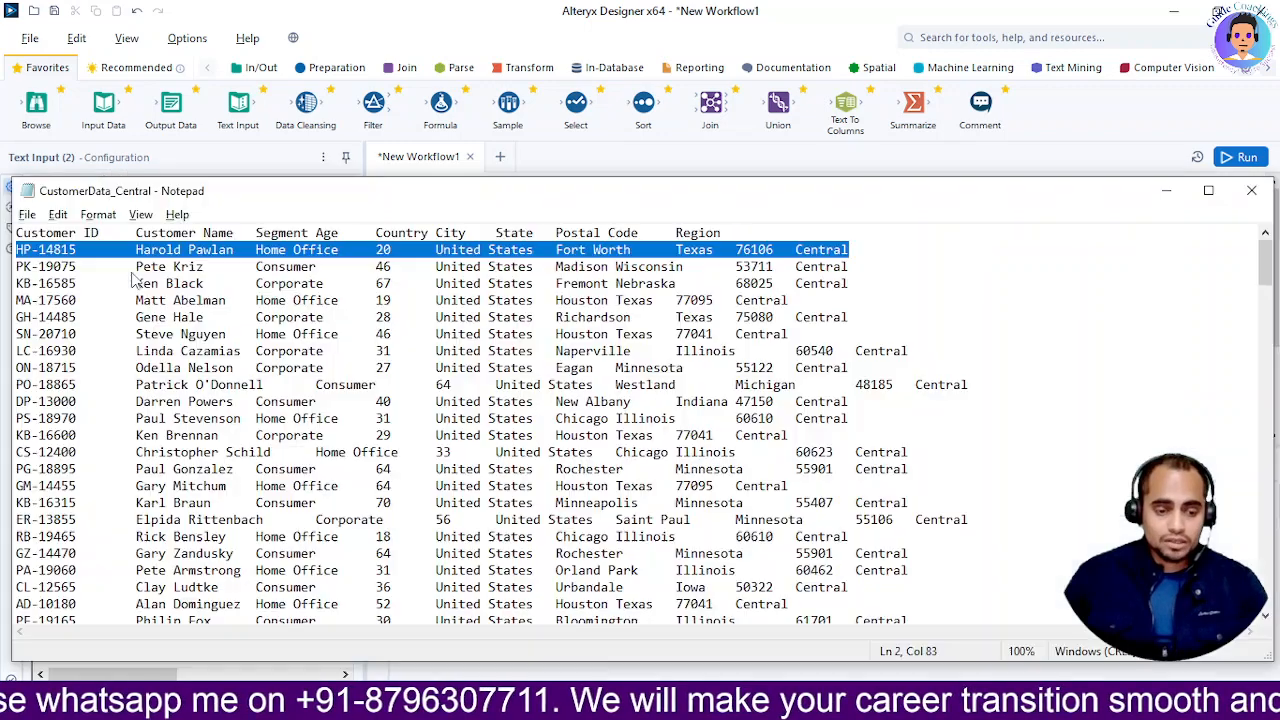
pyautogui.click(17, 266)
pyautogui.moveTo(17, 266); pyautogui.dragTo(910, 312)
pyautogui.hotkey('alt', 'Tab')
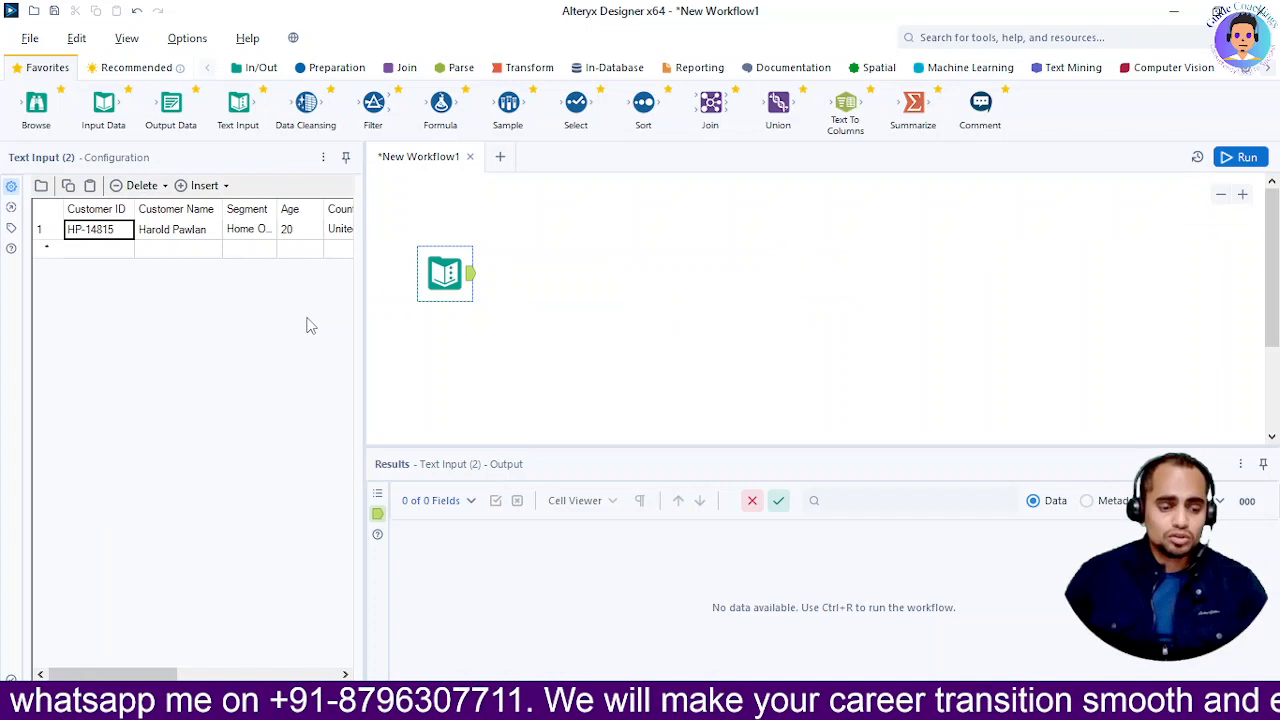
pyautogui.click(85, 252)
pyautogui.hotkey('ctrl', 'v')
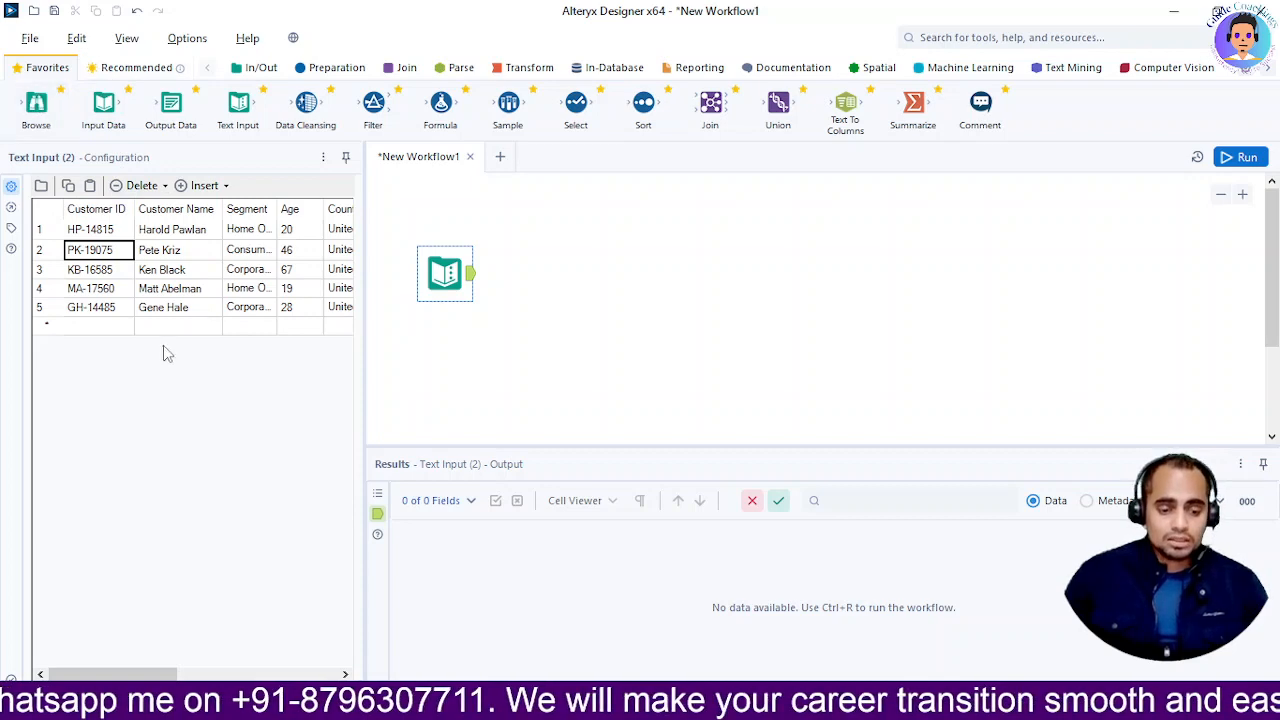
pyautogui.click(586, 338)
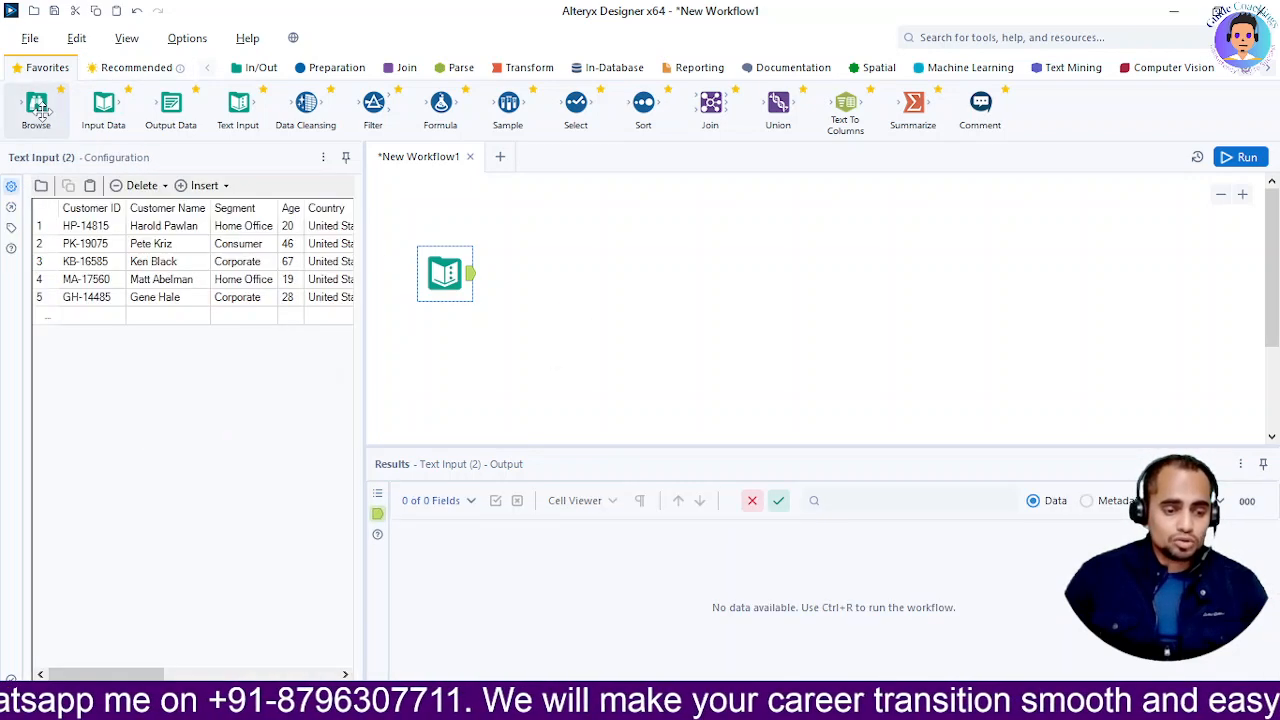
pyautogui.moveTo(38, 108); pyautogui.dragTo(539, 232)
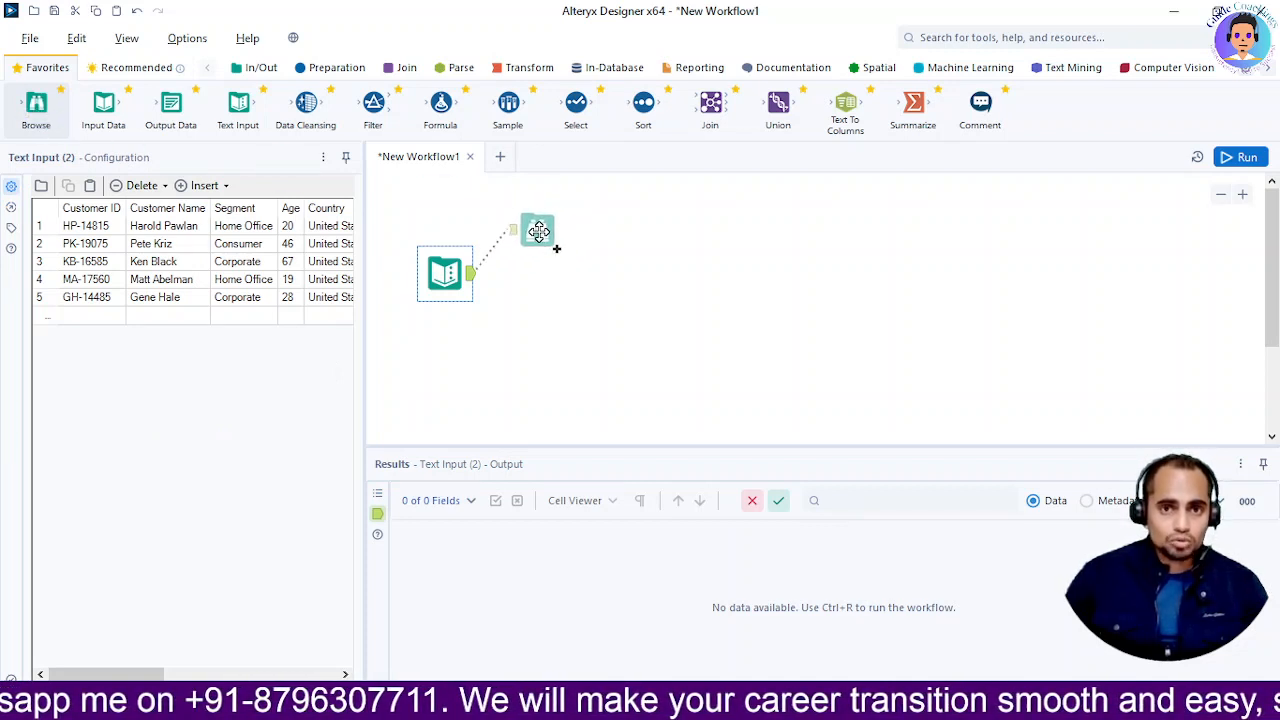
# Drop the Browse (3) tool beside the Text Input so it connects to its output
pyautogui.moveTo(539, 232); pyautogui.dragTo(536, 232)
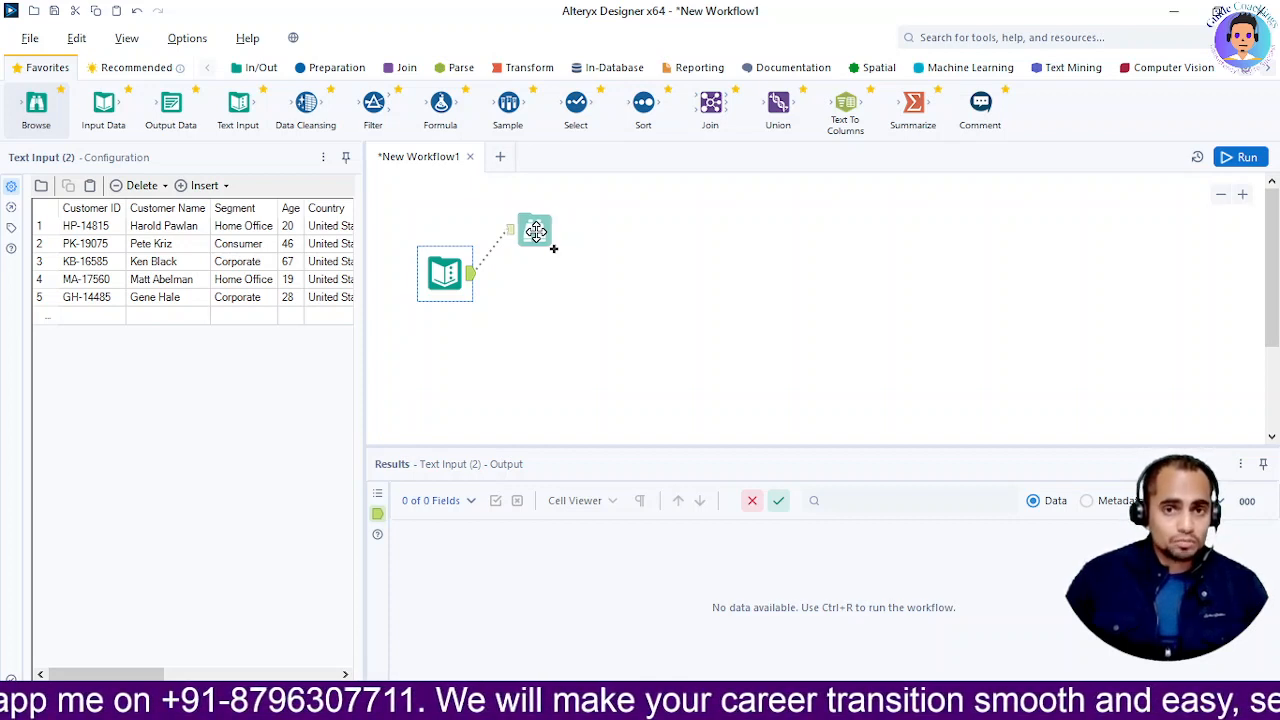
pyautogui.moveTo(536, 232); pyautogui.dragTo(535, 233)
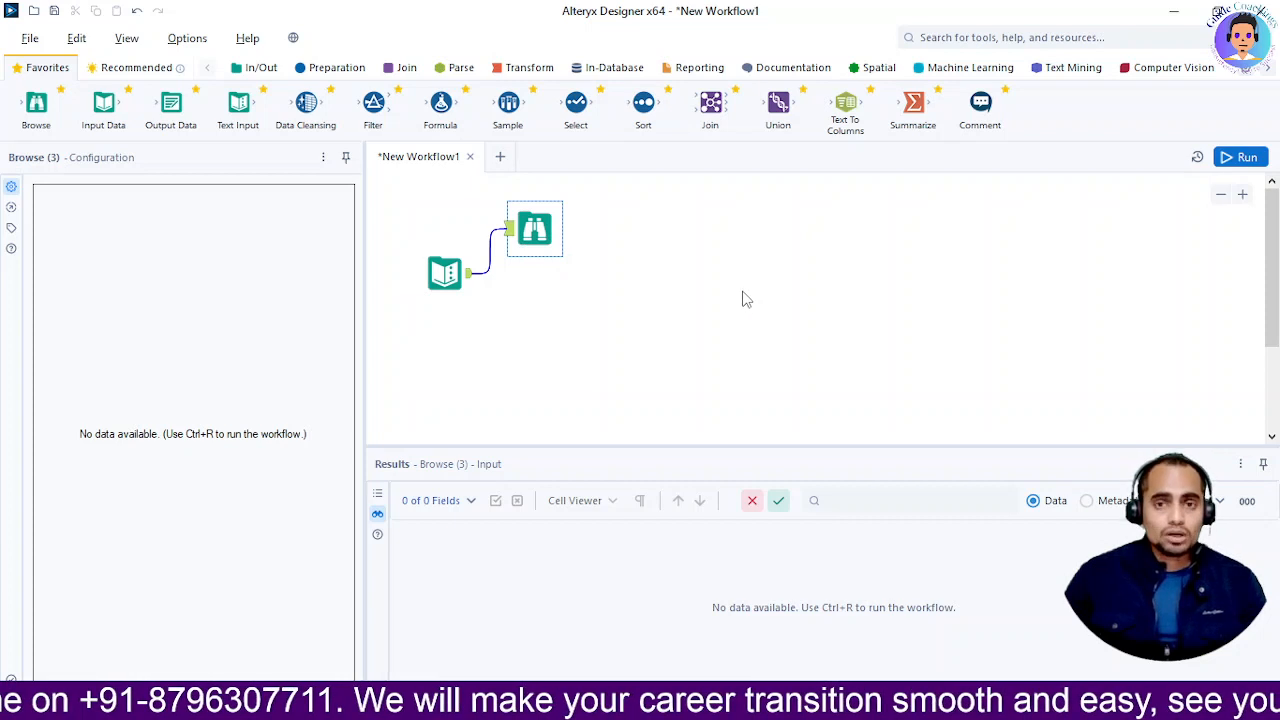
# Run the workflow so Browse shows 5 records across 9 fields, then dismiss the completion message
pyautogui.click(1246, 159)
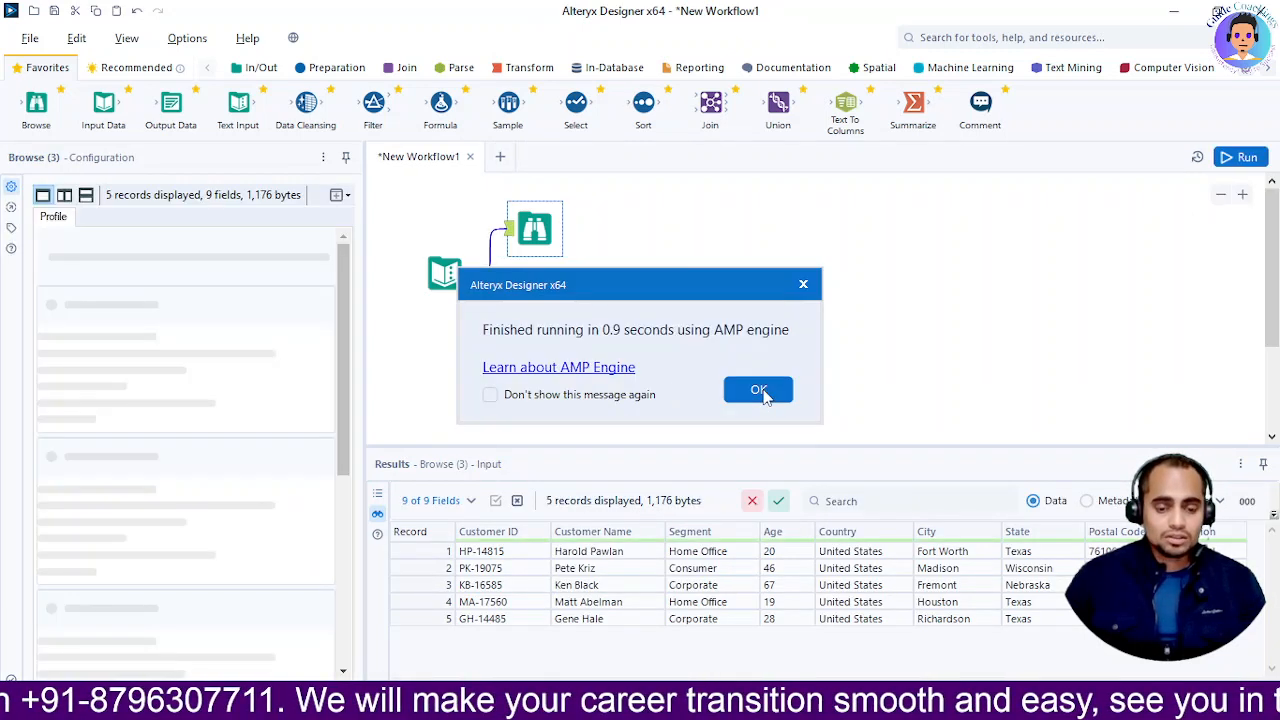
pyautogui.click(759, 391)
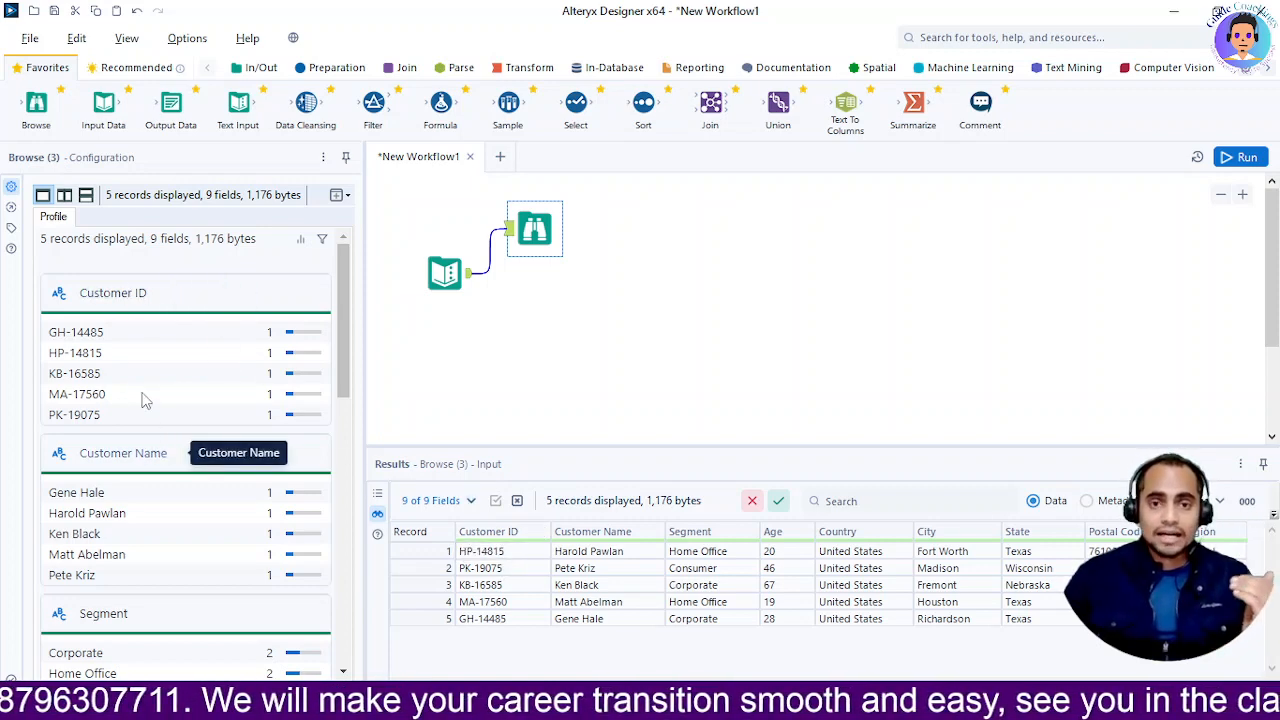
pyautogui.scroll(-5, 186, 451)
pyautogui.scroll(4, 194, 480)
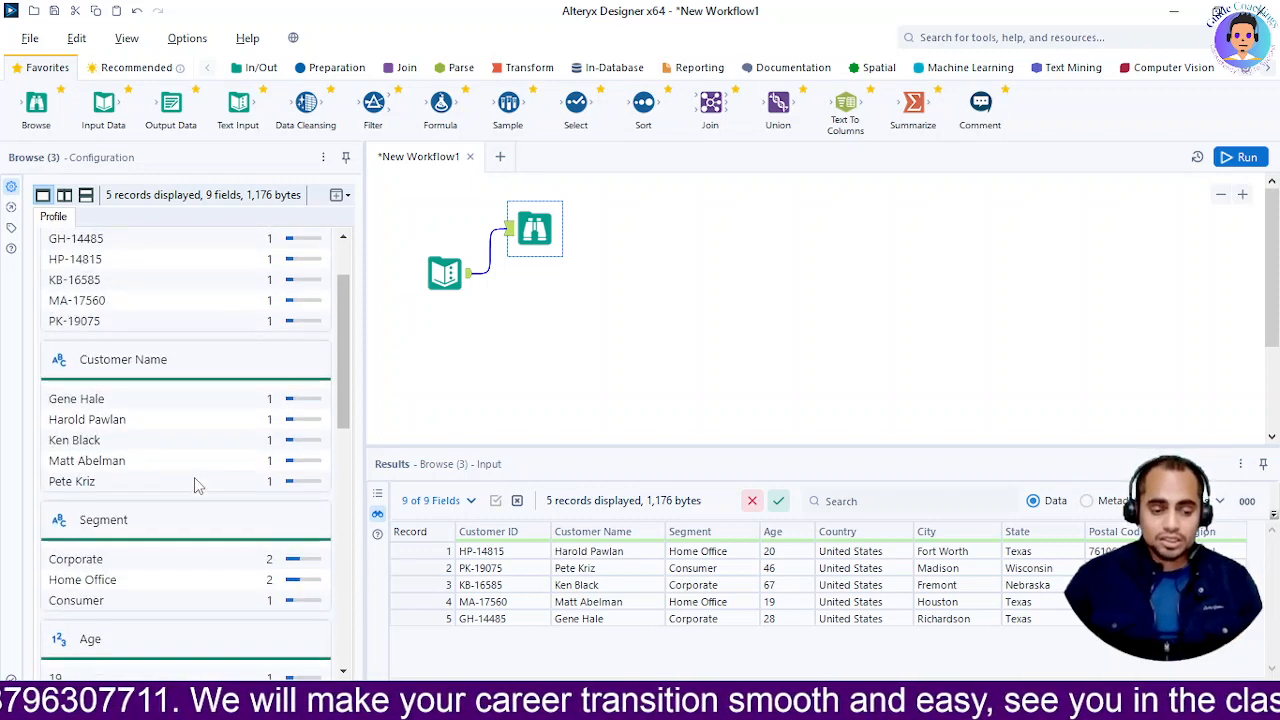
pyautogui.scroll(2, 160, 400)
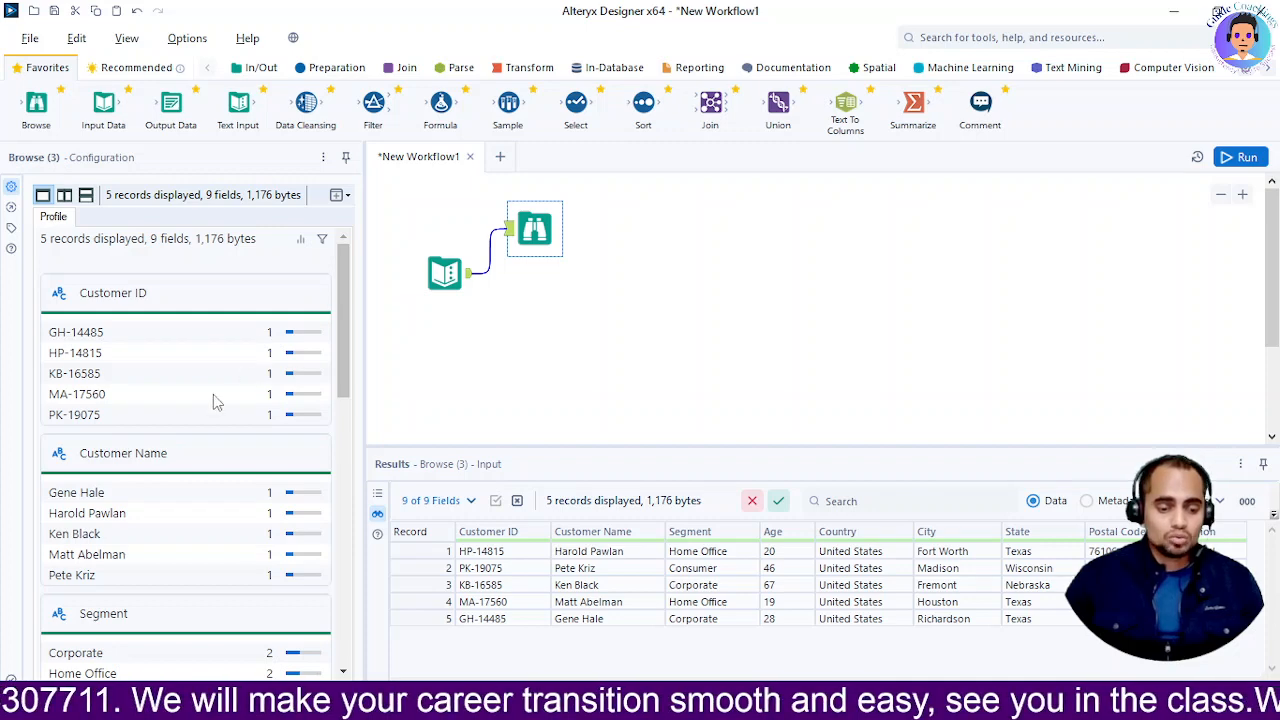
pyautogui.scroll(-5, 338, 390)
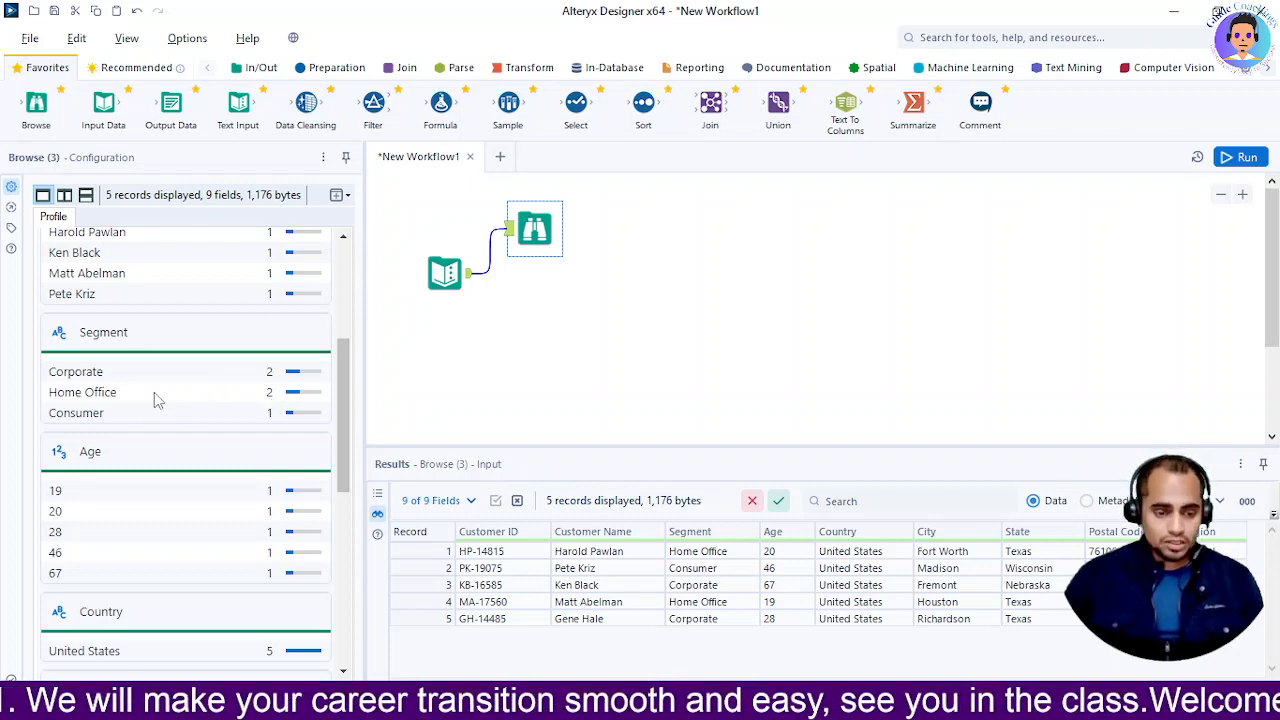
# Show the Segment field's profile: 5 OK values, 3 unique, lengths 8–11 averaging 9.60
pyautogui.click(97, 340)
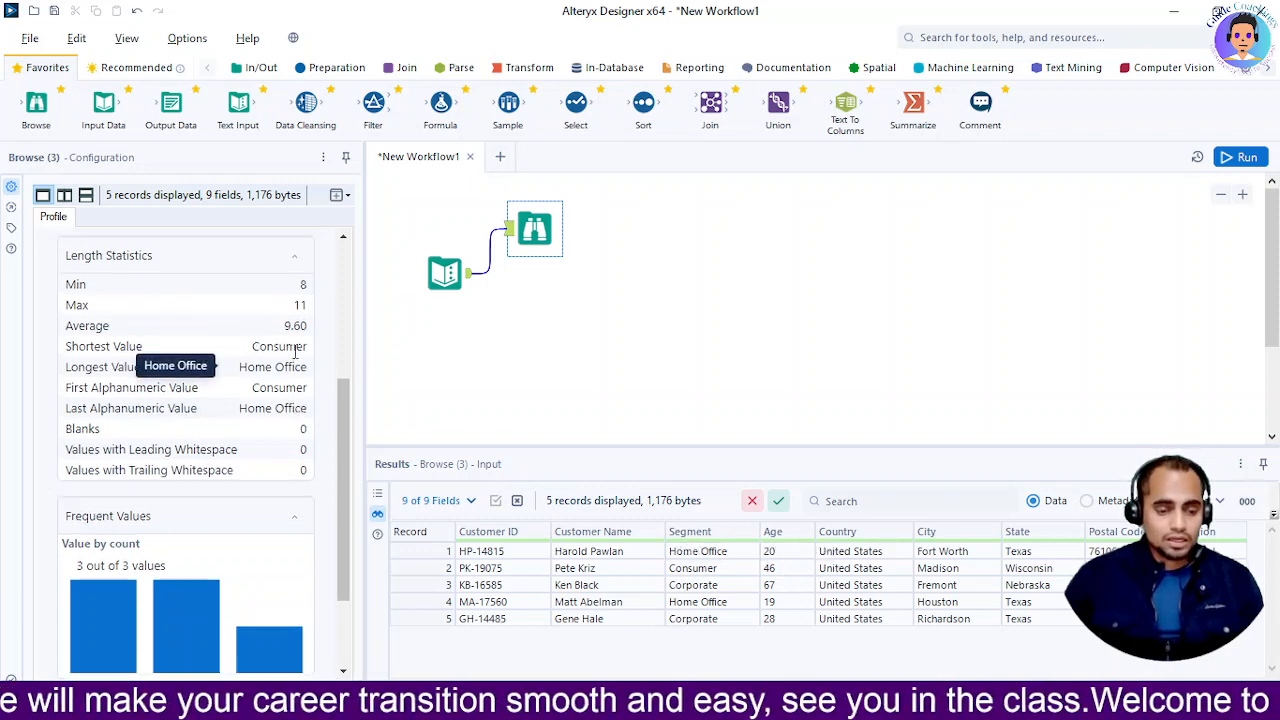
pyautogui.scroll(6, 228, 360)
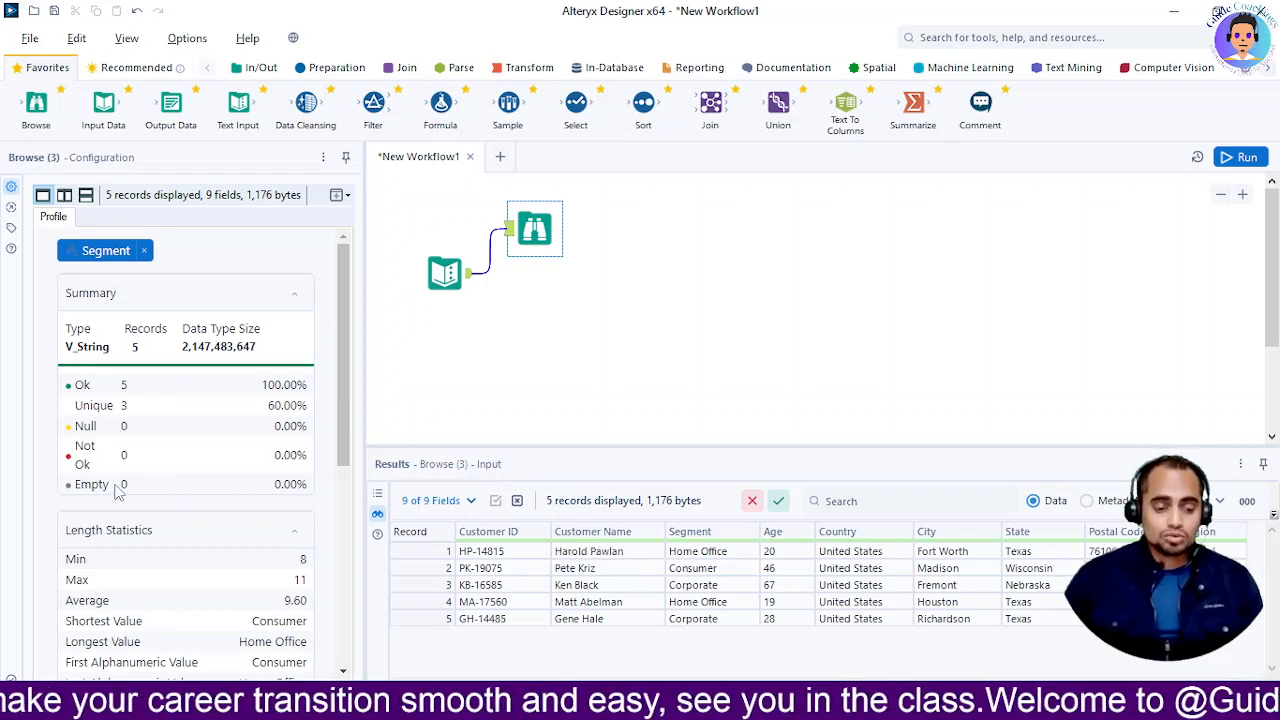
pyautogui.moveTo(343, 300); pyautogui.dragTo(338, 413)
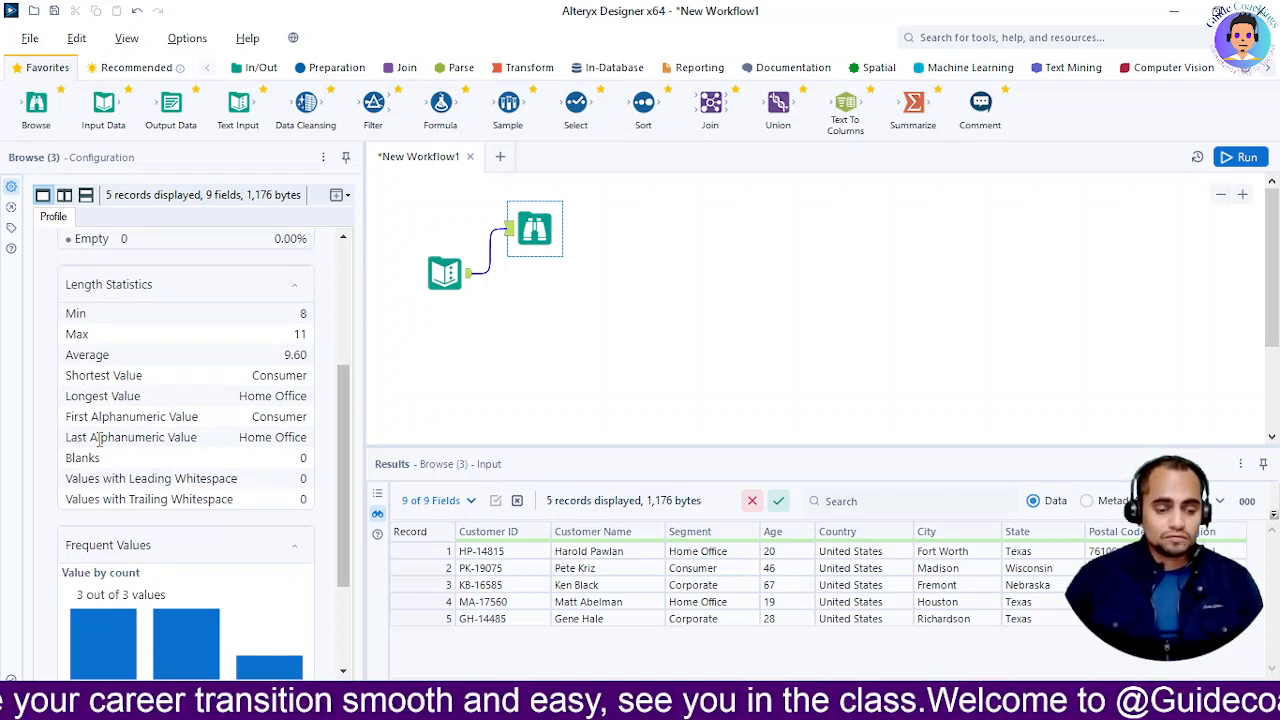
pyautogui.scroll(-3, 230, 505)
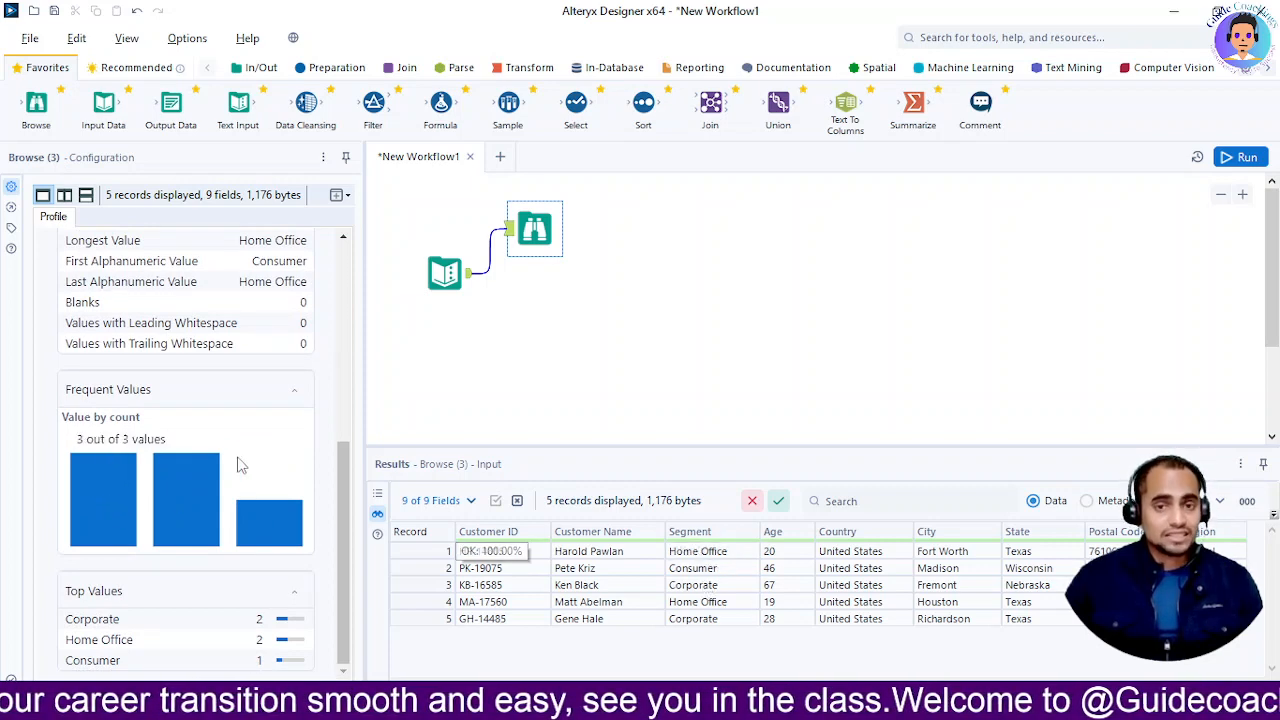
pyautogui.moveTo(282, 512)
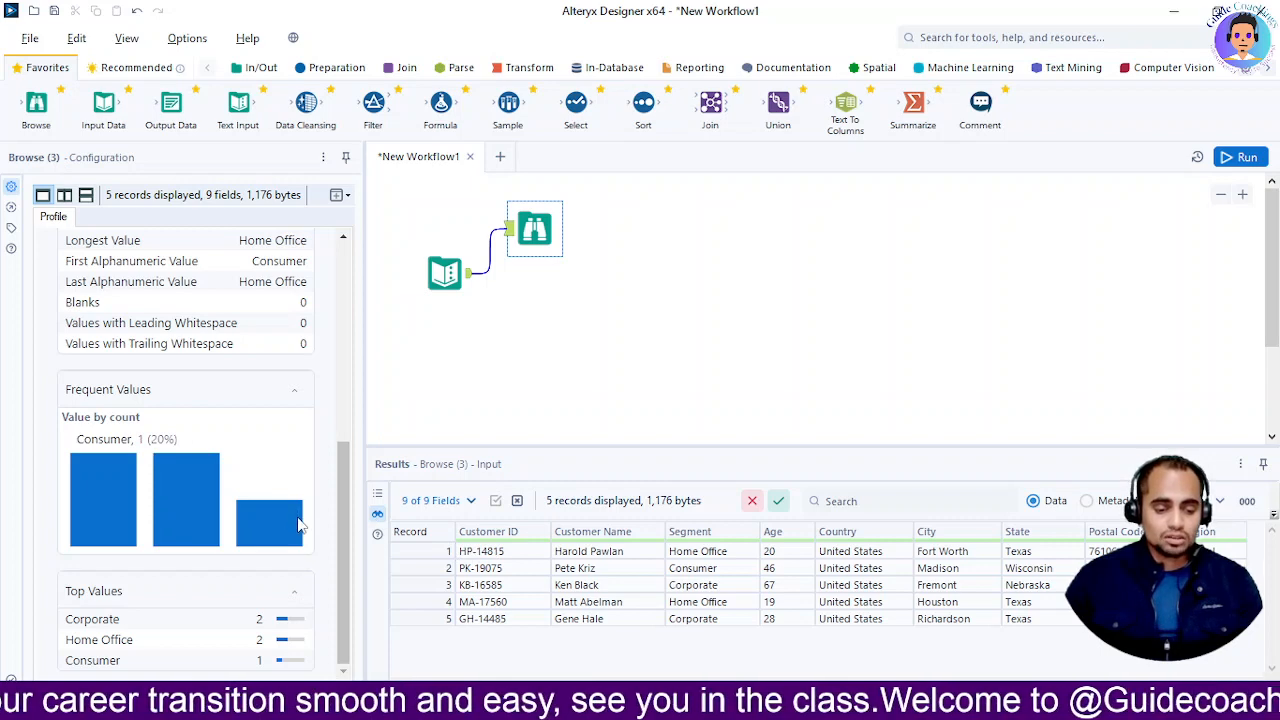
pyautogui.moveTo(340, 533); pyautogui.dragTo(354, 303)
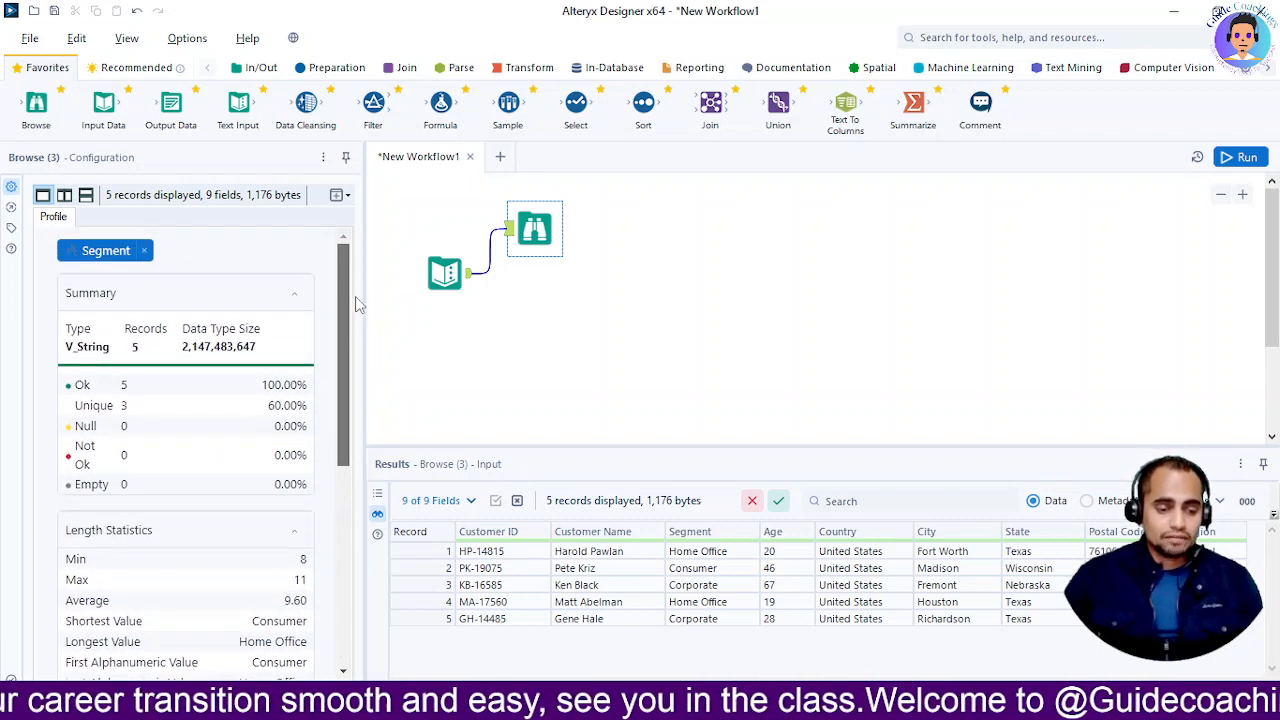
# Review Age stats (min 19, max 67, average 36, median 28, sum 180), then select the Text Input
pyautogui.click(144, 251)
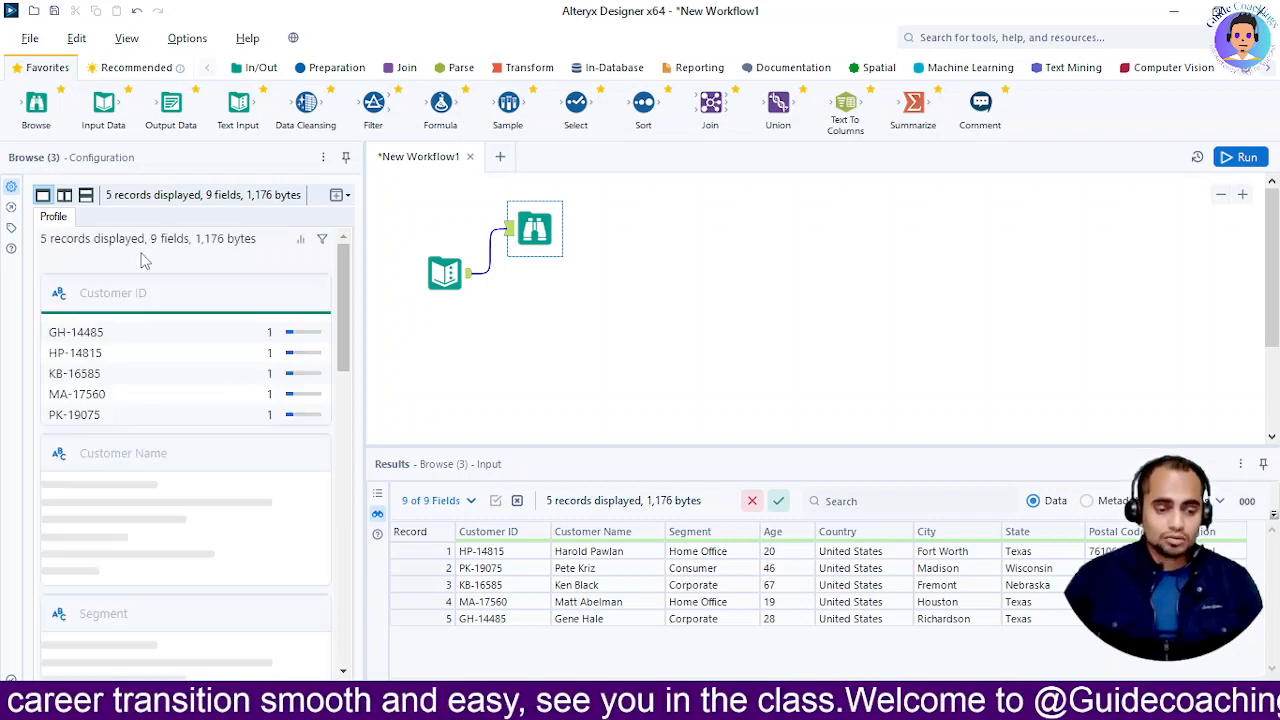
pyautogui.scroll(-5, 165, 492)
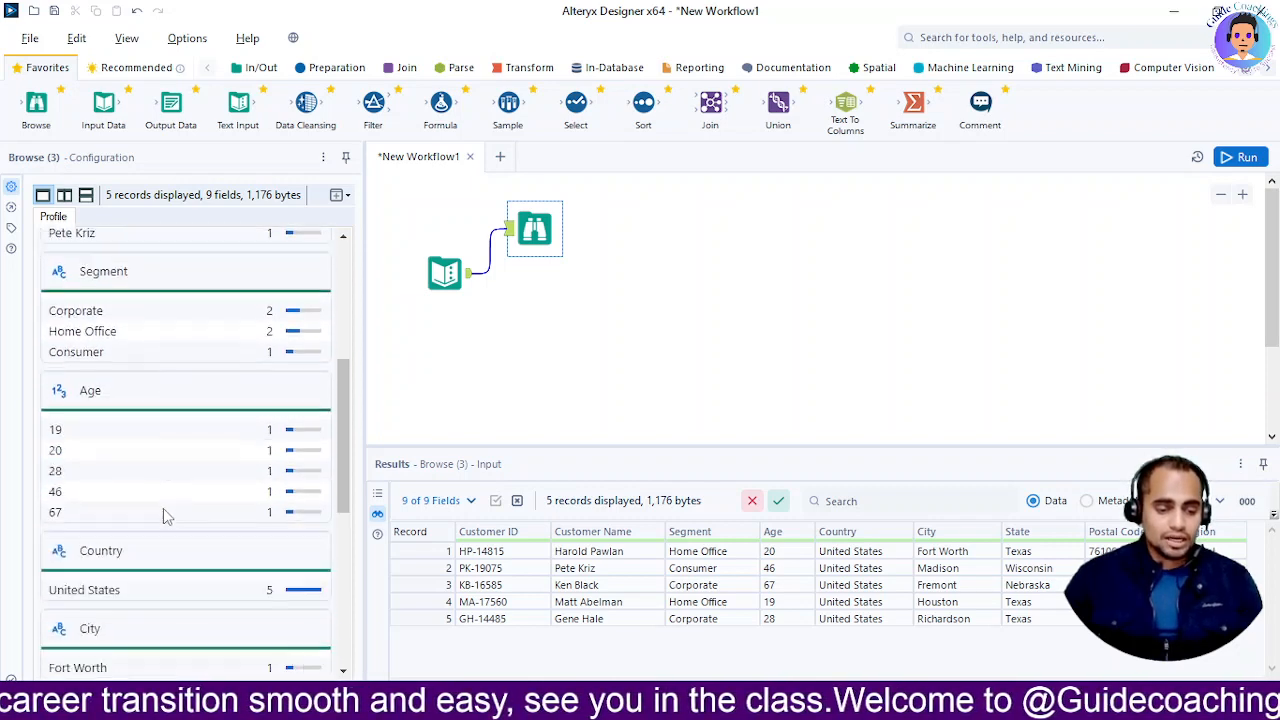
pyautogui.click(86, 362)
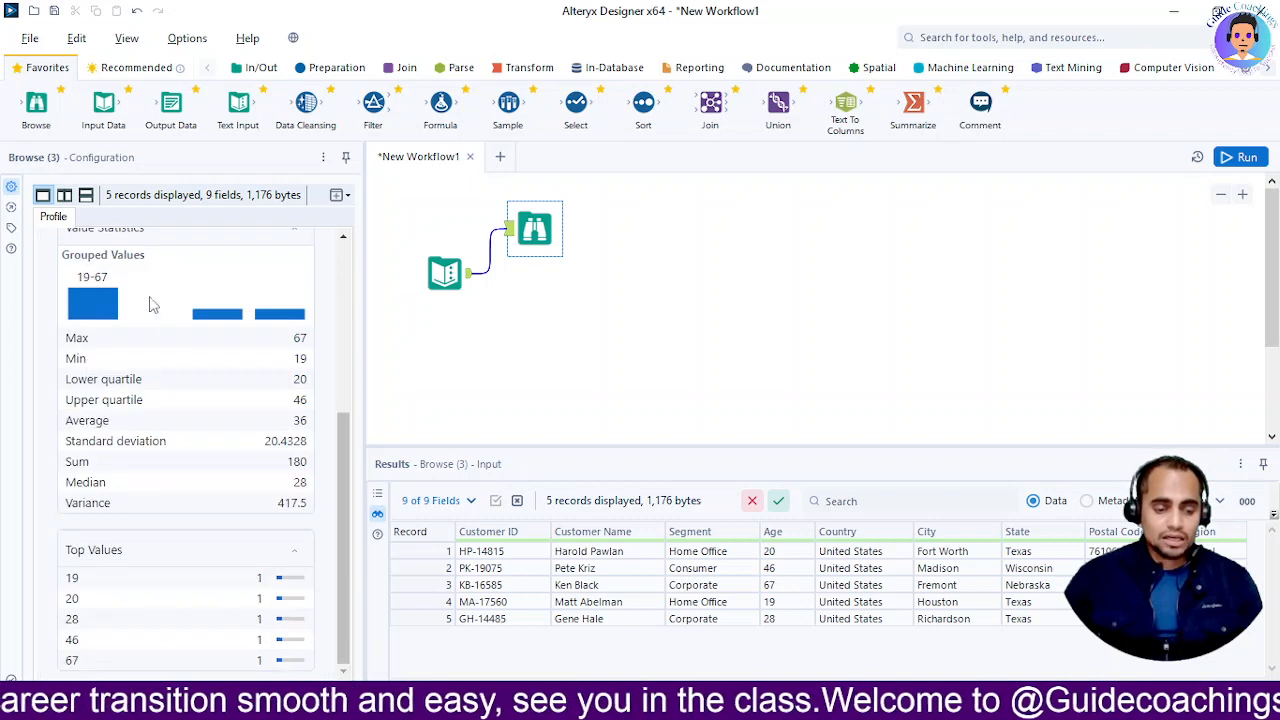
pyautogui.scroll(1, 212, 420)
pyautogui.scroll(3, 190, 460)
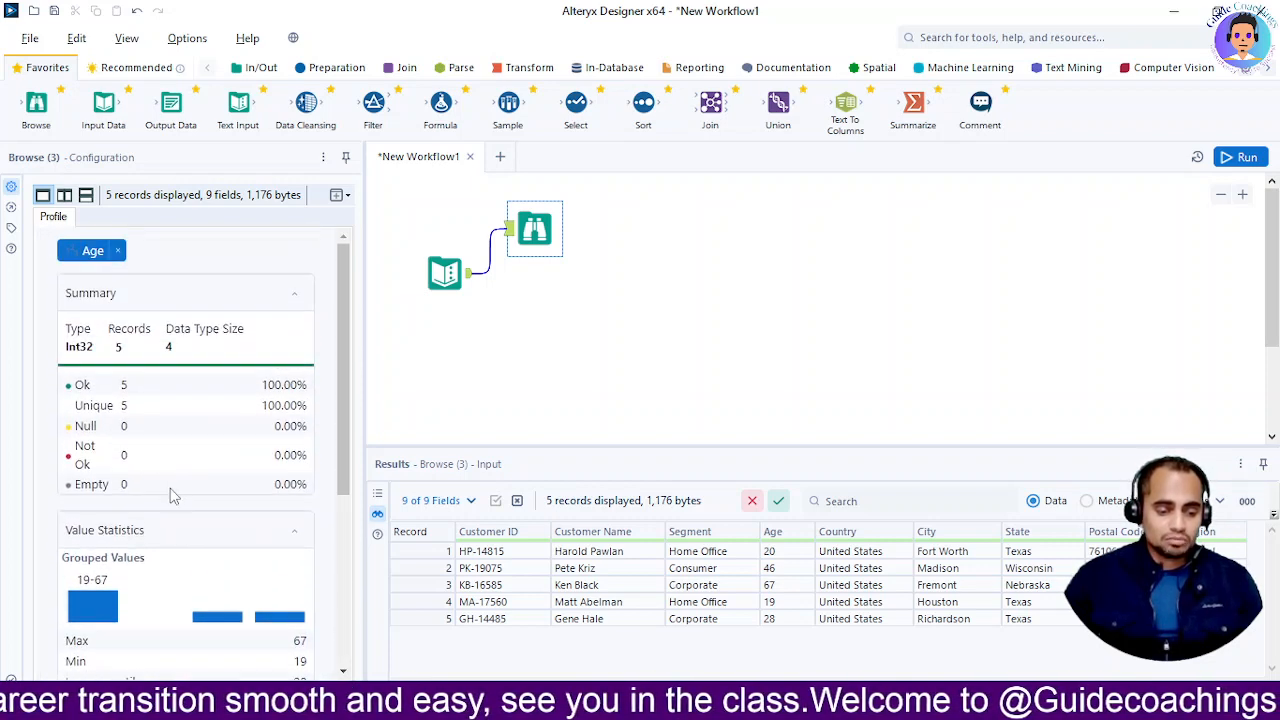
pyautogui.scroll(-3, 140, 495)
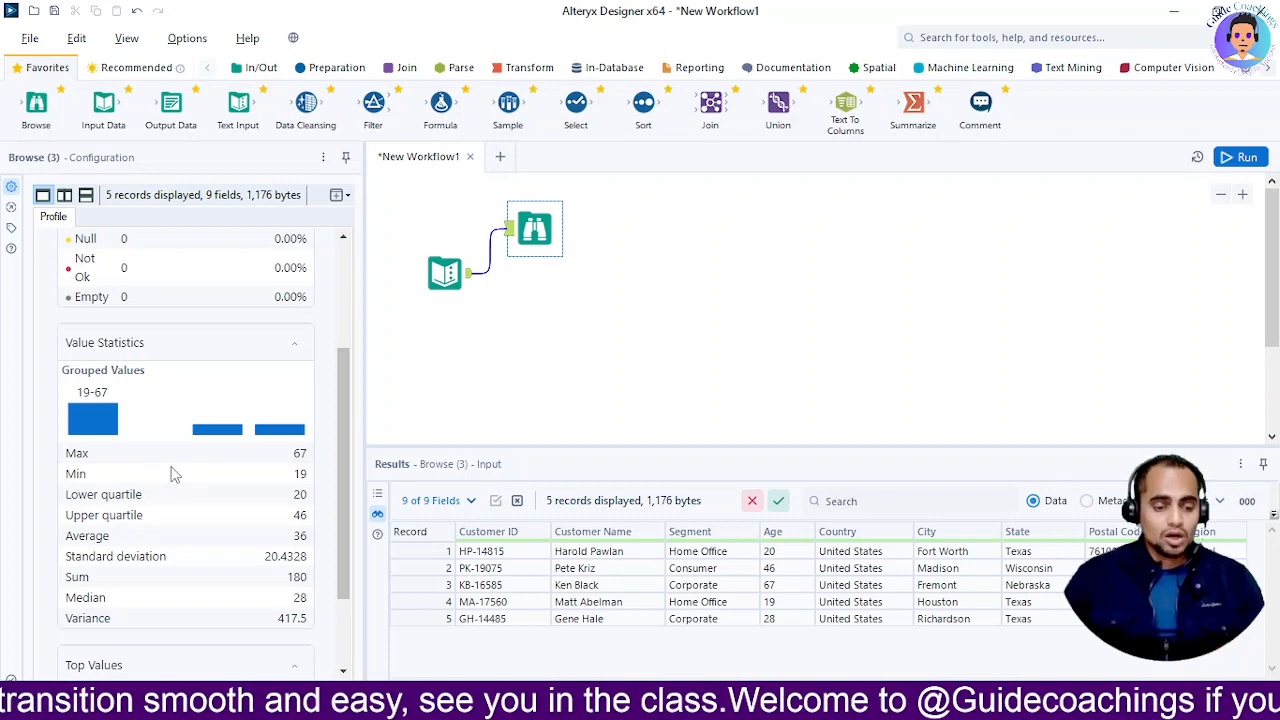
pyautogui.hotkey('alt', 'Tab')
pyautogui.hotkey('alt', 'Tab')
pyautogui.hotkey('alt', 'Tab')
pyautogui.hotkey('alt', 'Tab')
pyautogui.hotkey('alt', 'Tab')
pyautogui.hotkey('alt', 'Tab')
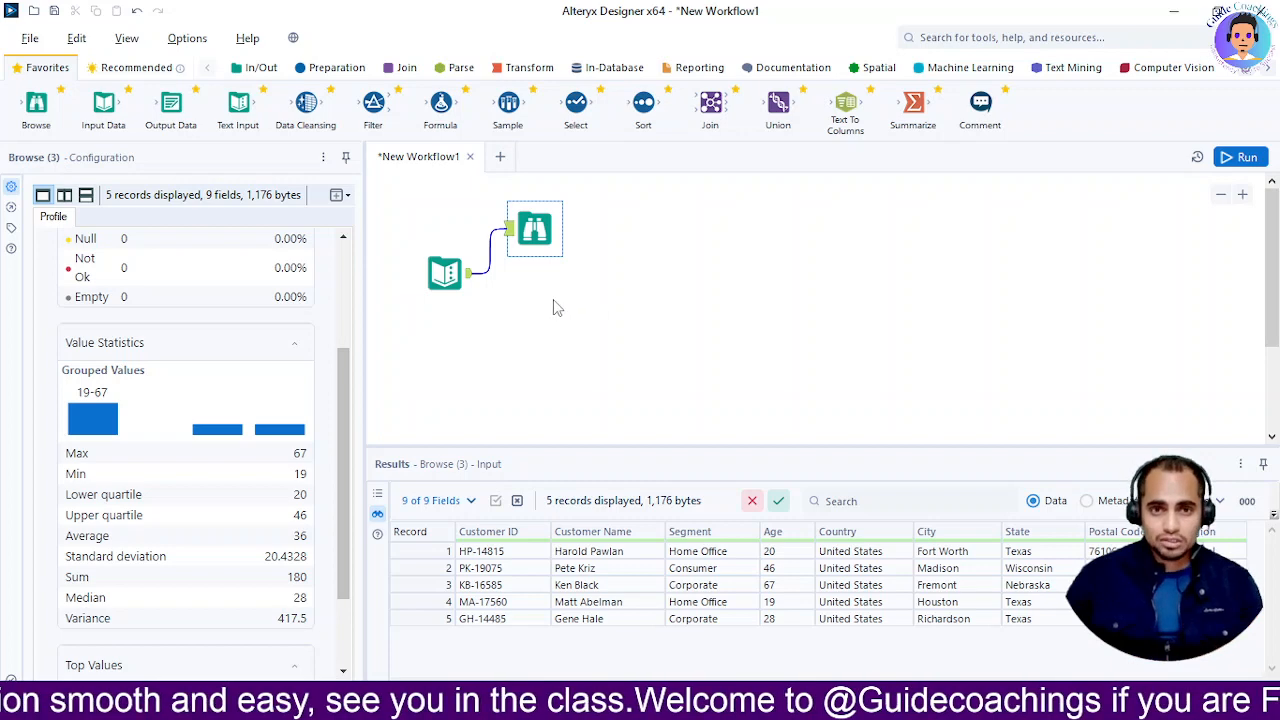
pyautogui.click(443, 273)
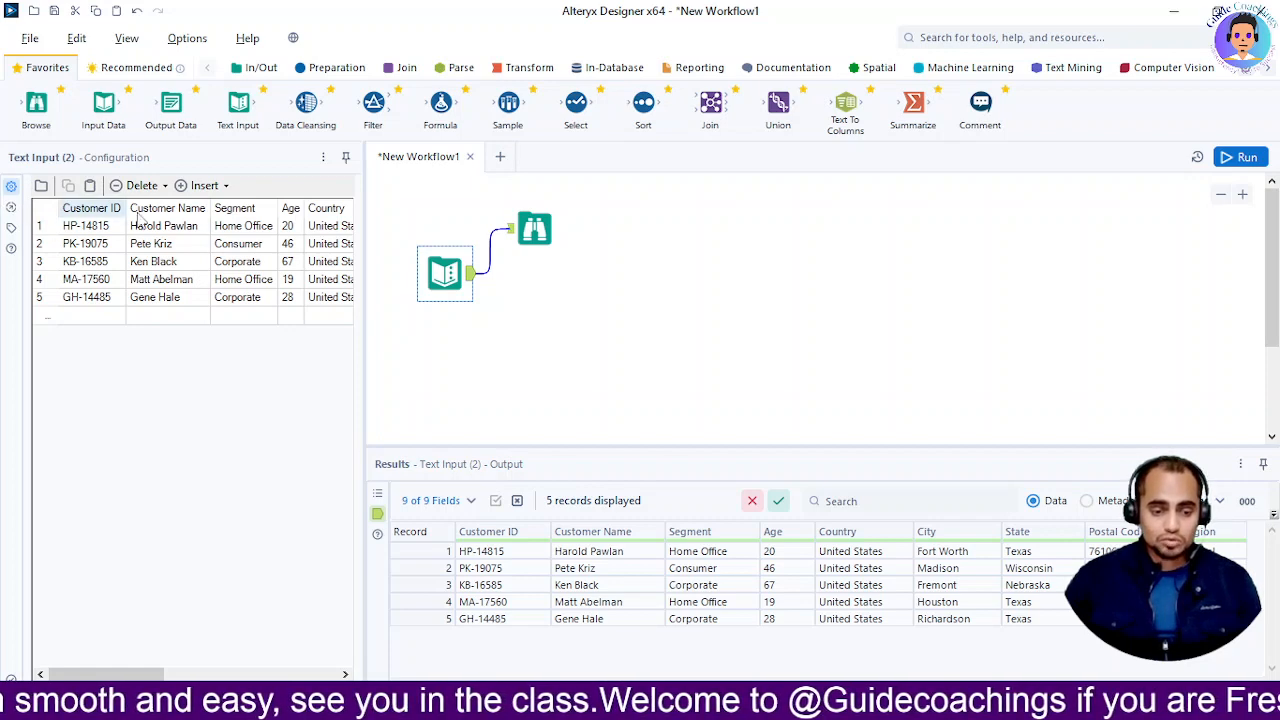
# Rename the text input 'Manual Entery', annotate it 'Adding Manula Records', and run the workflow
pyautogui.click(12, 229)
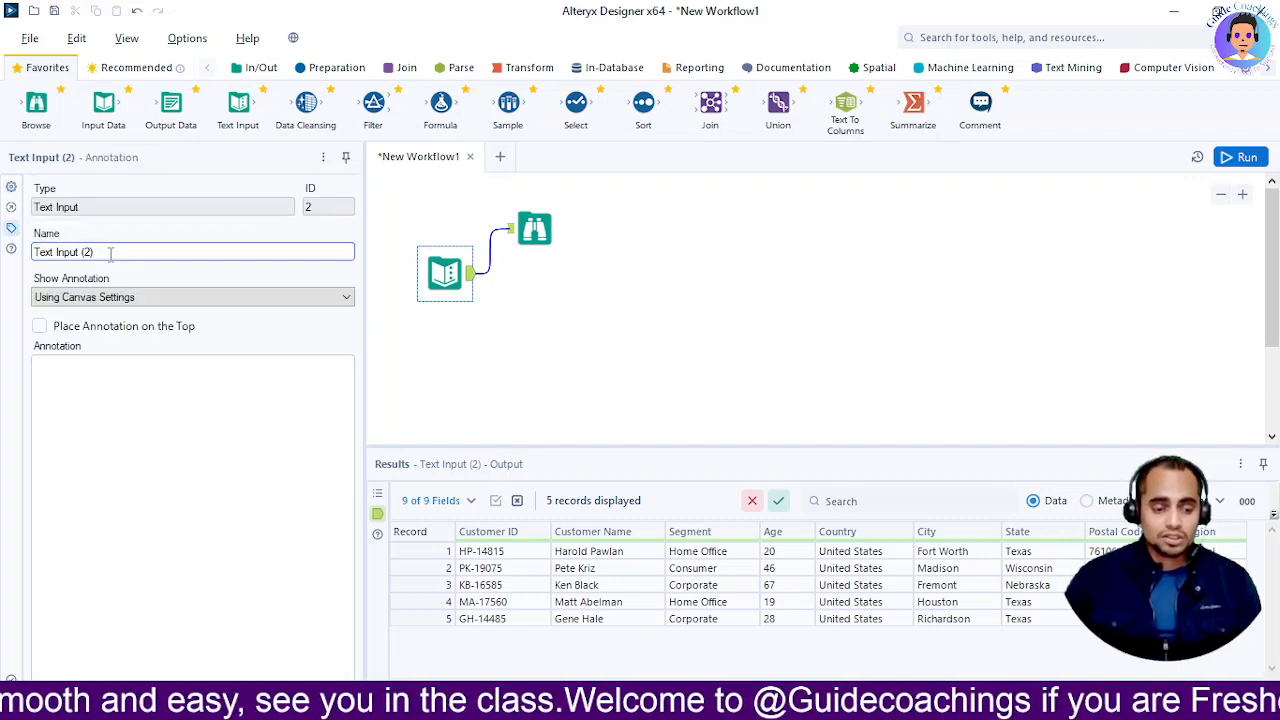
pyautogui.moveTo(110, 253); pyautogui.dragTo(34, 251)
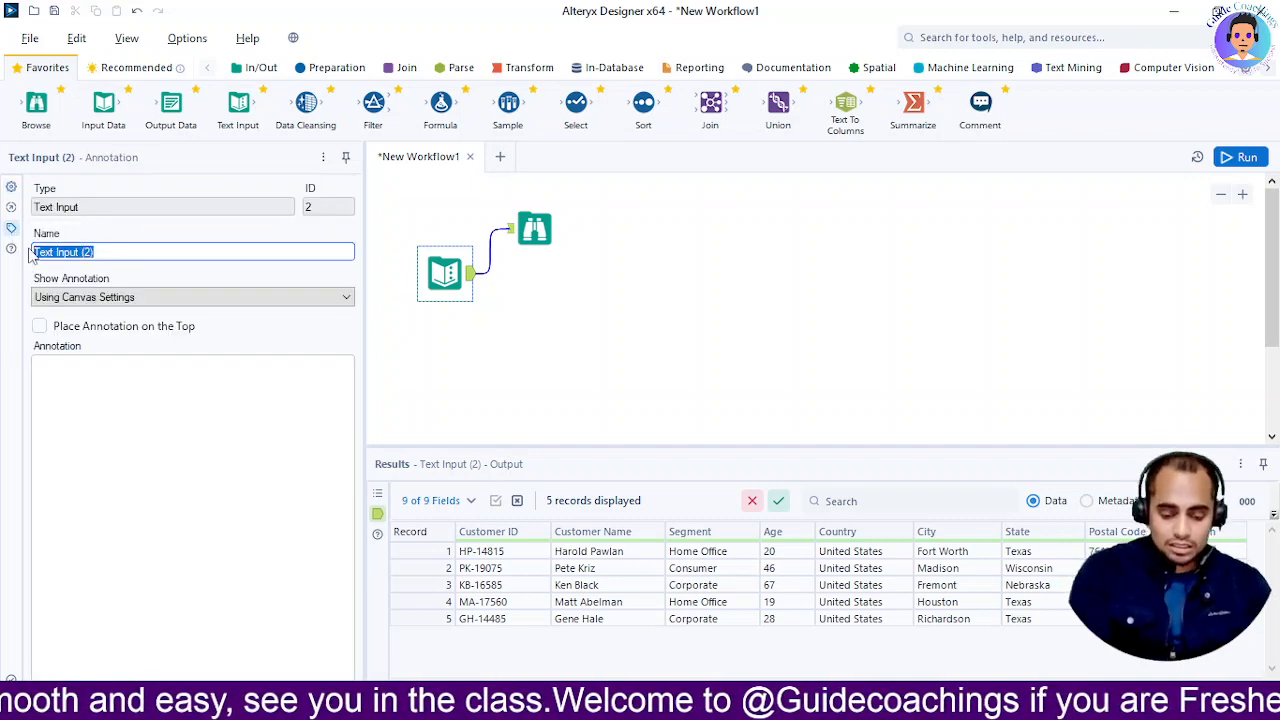
pyautogui.write('Manual Entery')
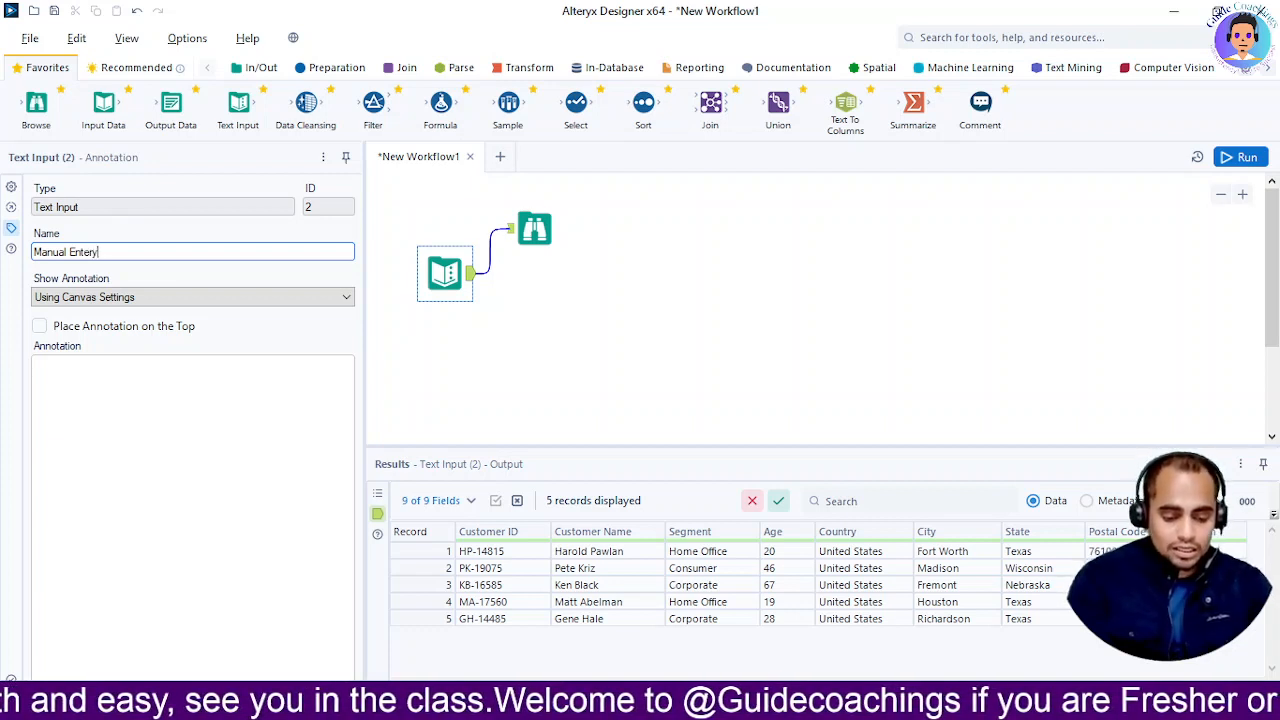
pyautogui.click(212, 385)
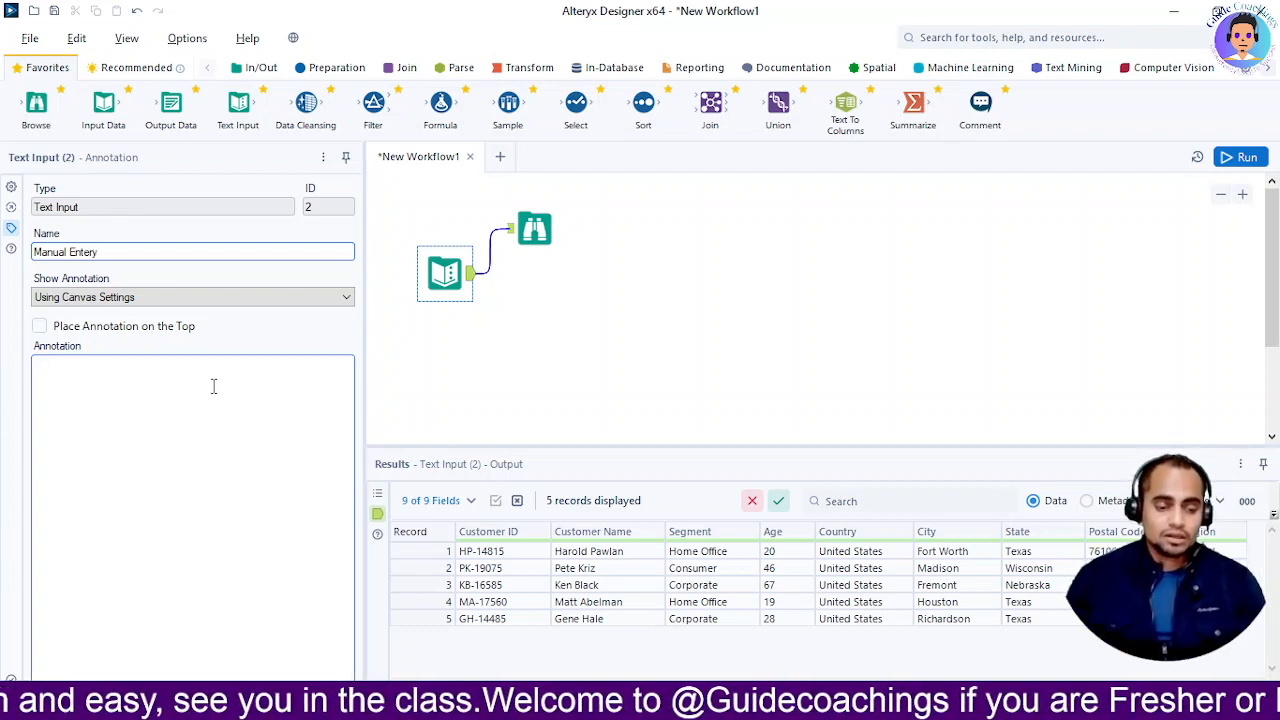
pyautogui.write('A')
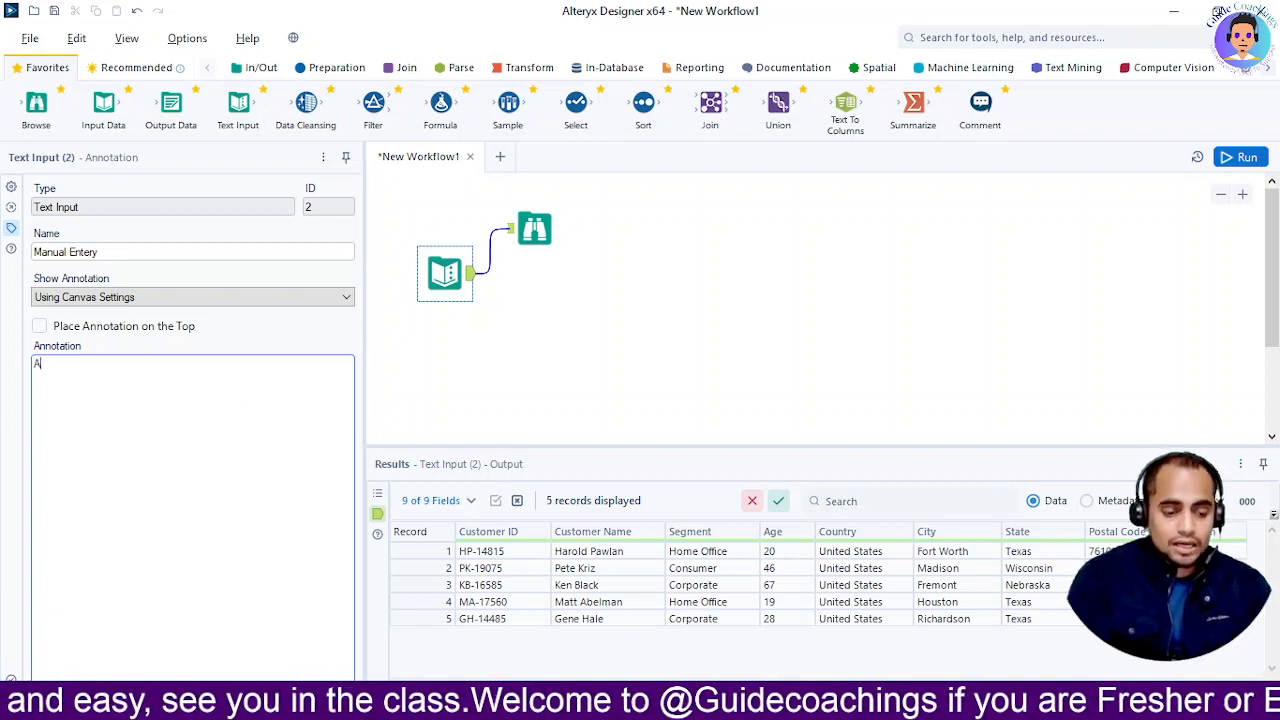
pyautogui.write('dding Manula Records')
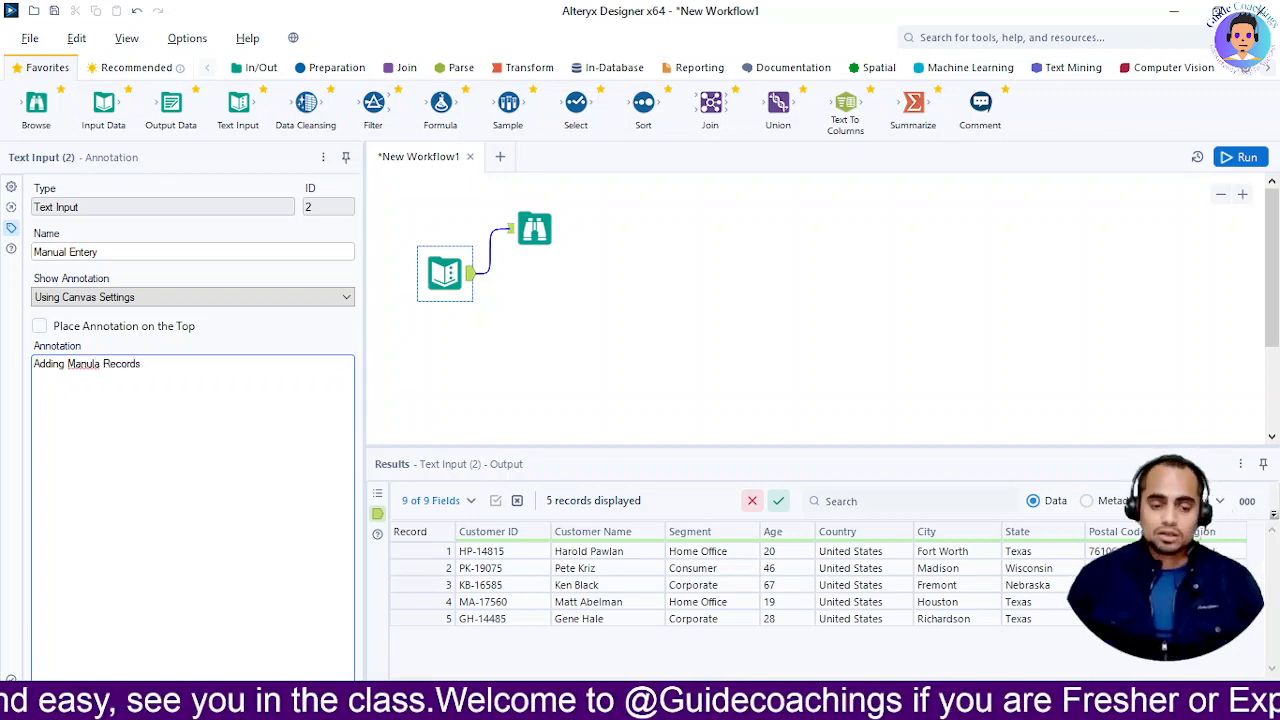
pyautogui.hotkey('ctrl', 'r')
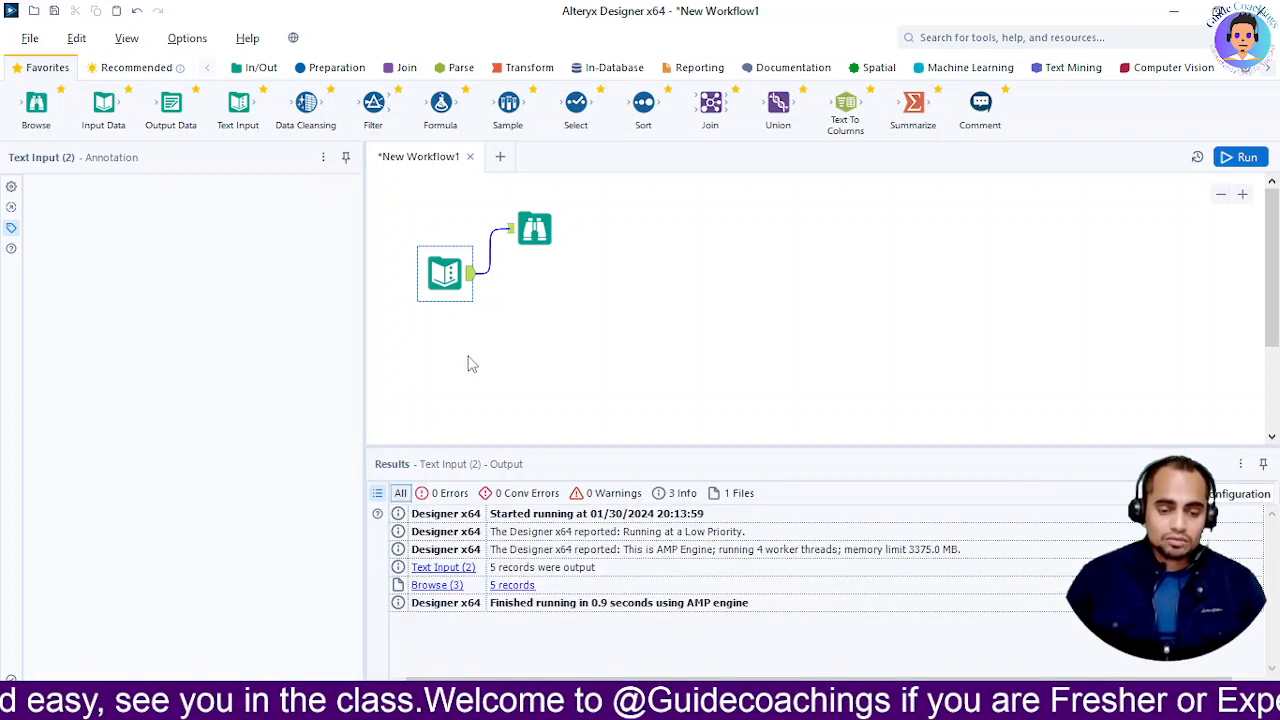
# Deselect the tool to reveal its 'Adding Manula Records' note, then select Browse to see 5 records
pyautogui.click(438, 286)
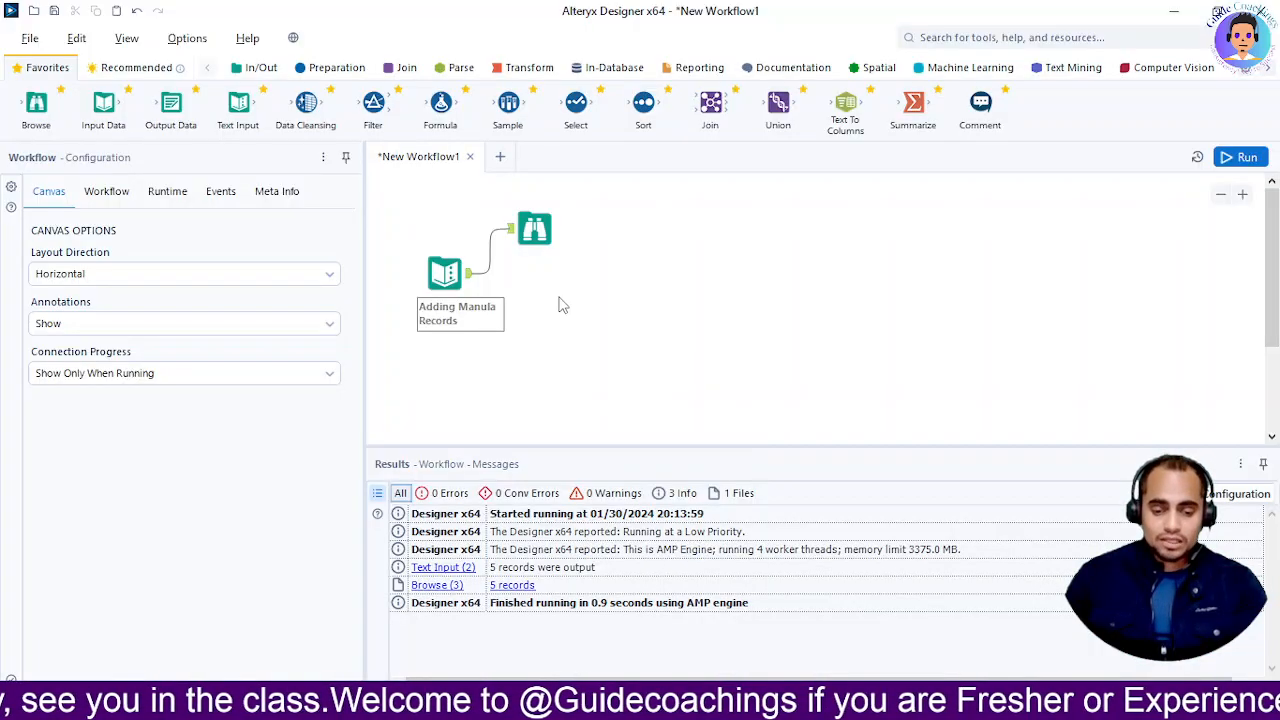
pyautogui.click(534, 232)
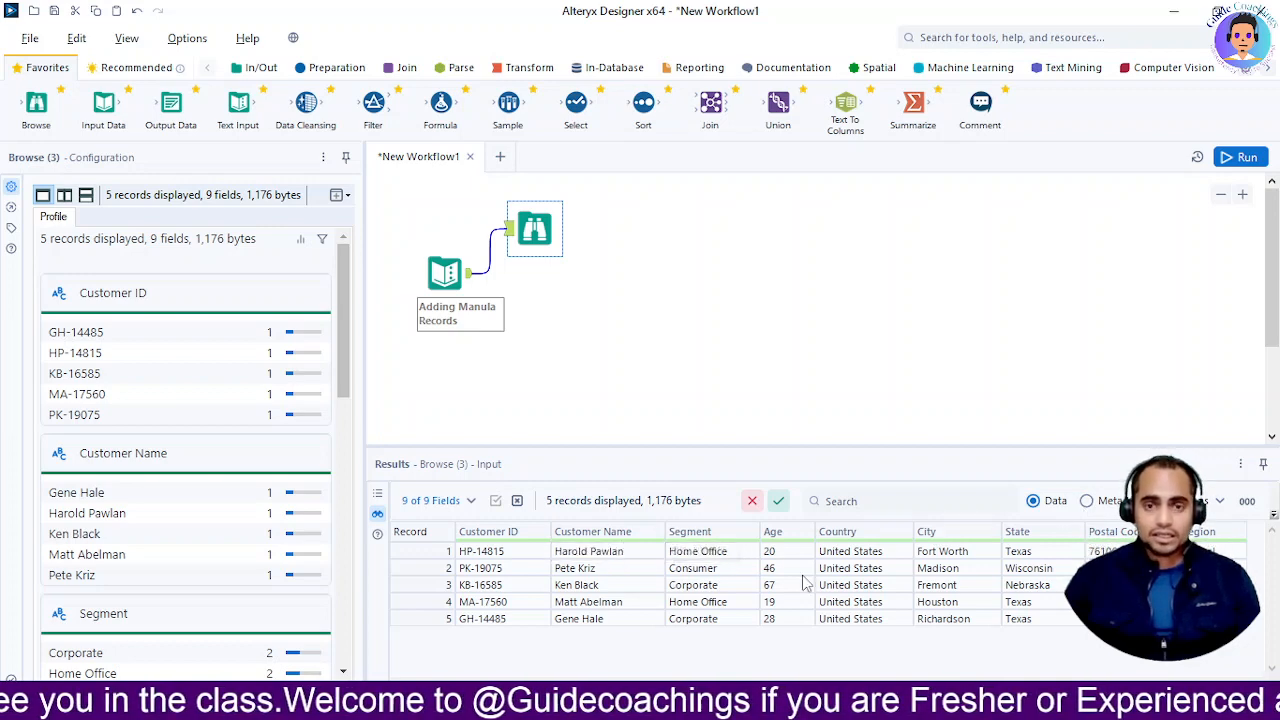
# Switch Browse results to Metadata, showing Customer ID as V_String and Age, Postal Code as Int32
pyautogui.click(1087, 502)
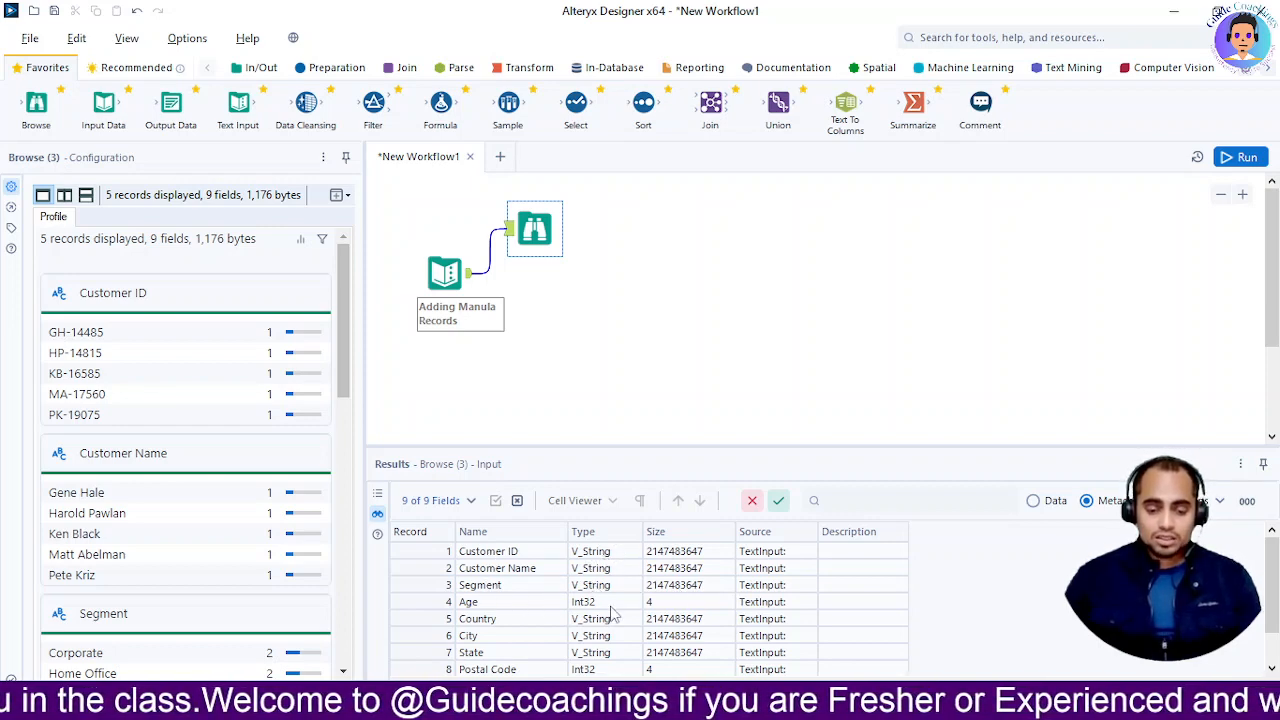
pyautogui.scroll(-1, 630, 633)
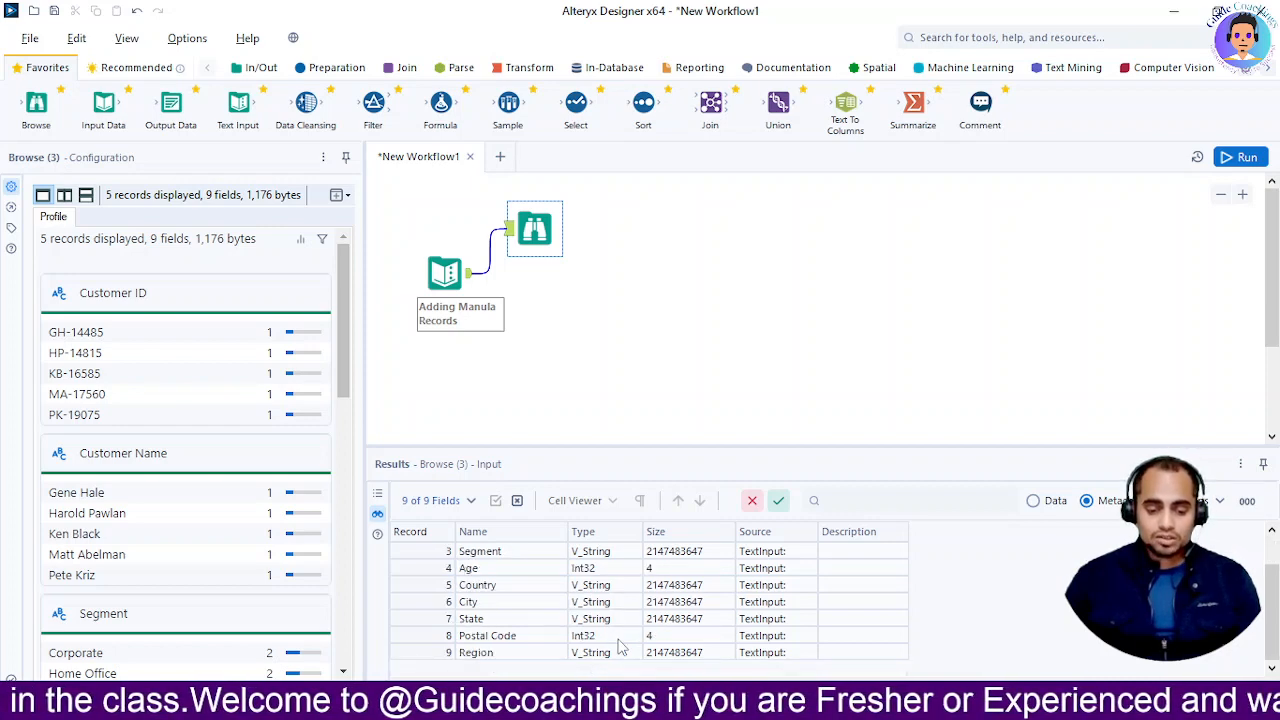
pyautogui.scroll(1, 740, 627)
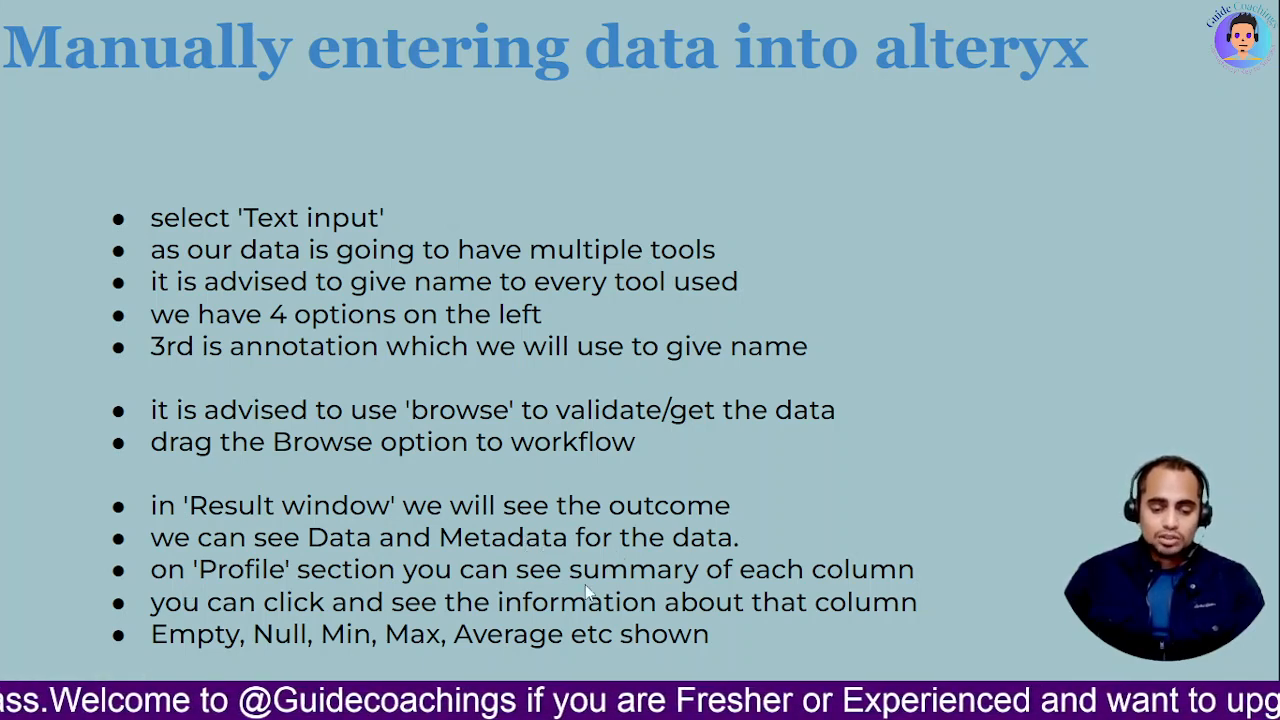
pyautogui.hotkey('alt', 'Tab')
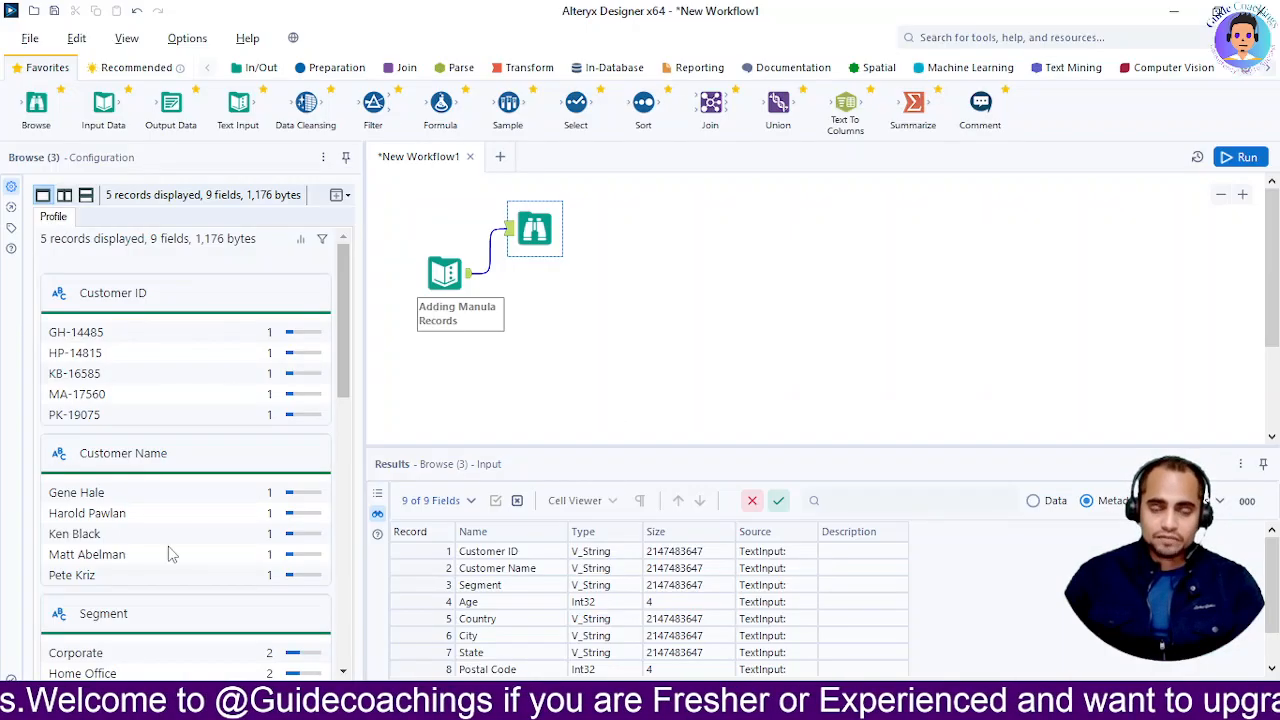
# Open the Customer Name profile: maximum length 13, average 10.40, no blanks, all values unique
pyautogui.hotkey('alt', 'Tab')
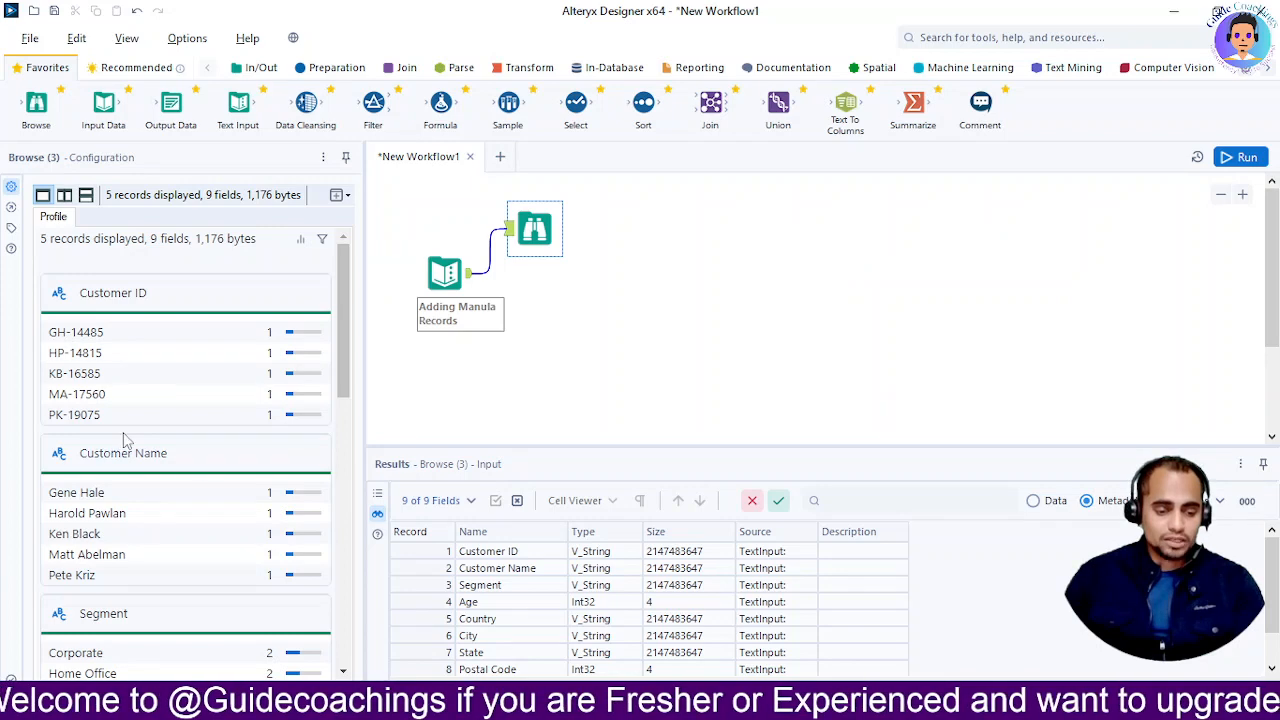
pyautogui.click(92, 452)
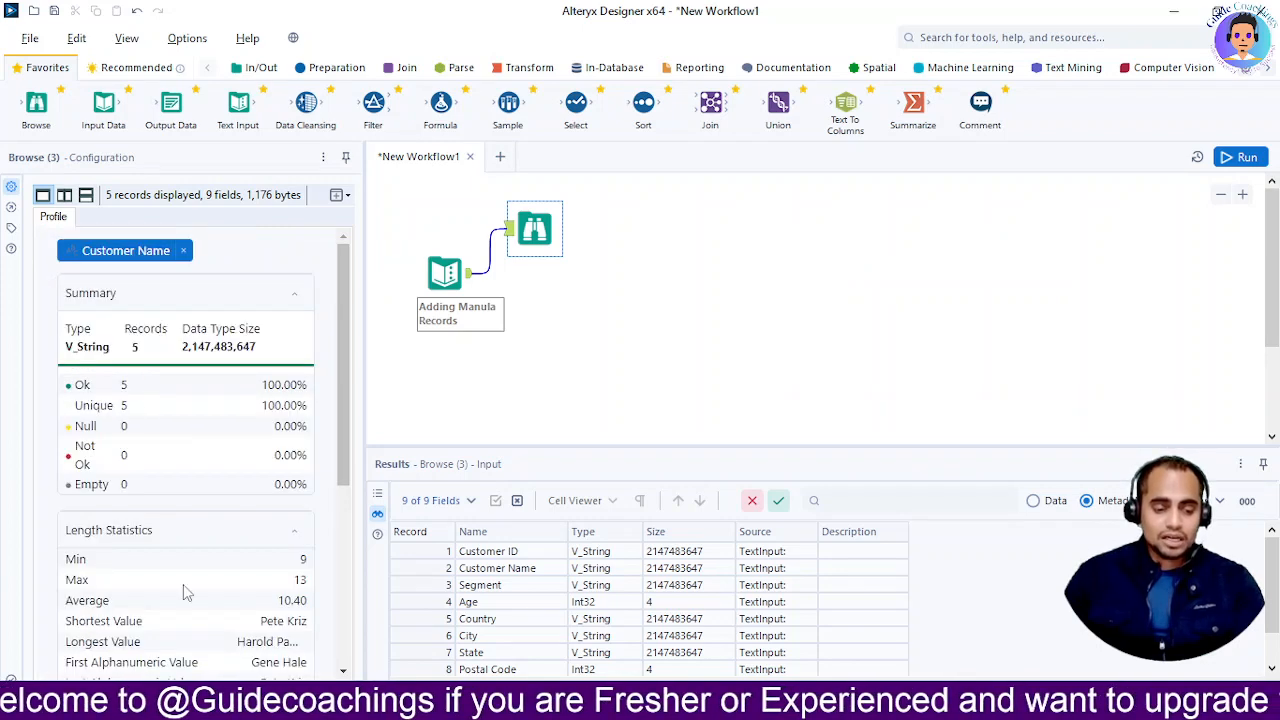
pyautogui.scroll(-5, 183, 590)
pyautogui.scroll(2, 180, 600)
pyautogui.scroll(2, 180, 590)
pyautogui.scroll(-3, 182, 580)
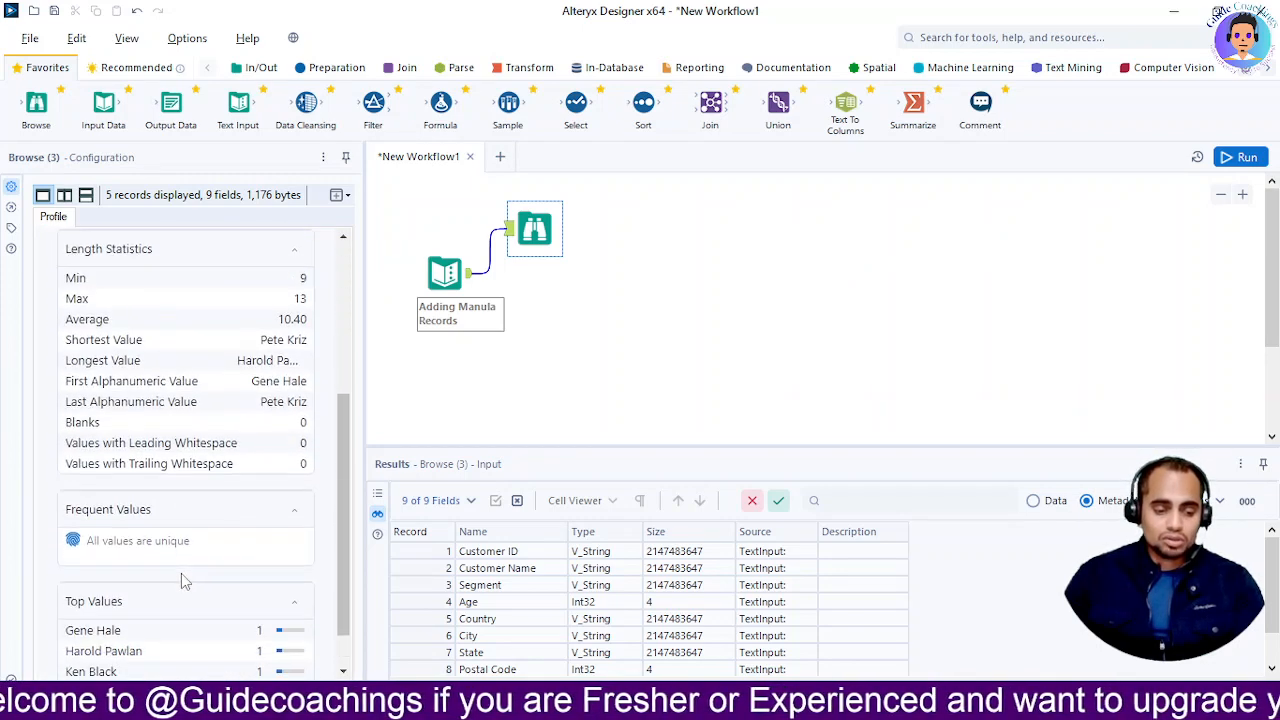
pyautogui.scroll(-1, 200, 570)
pyautogui.scroll(-1, 205, 563)
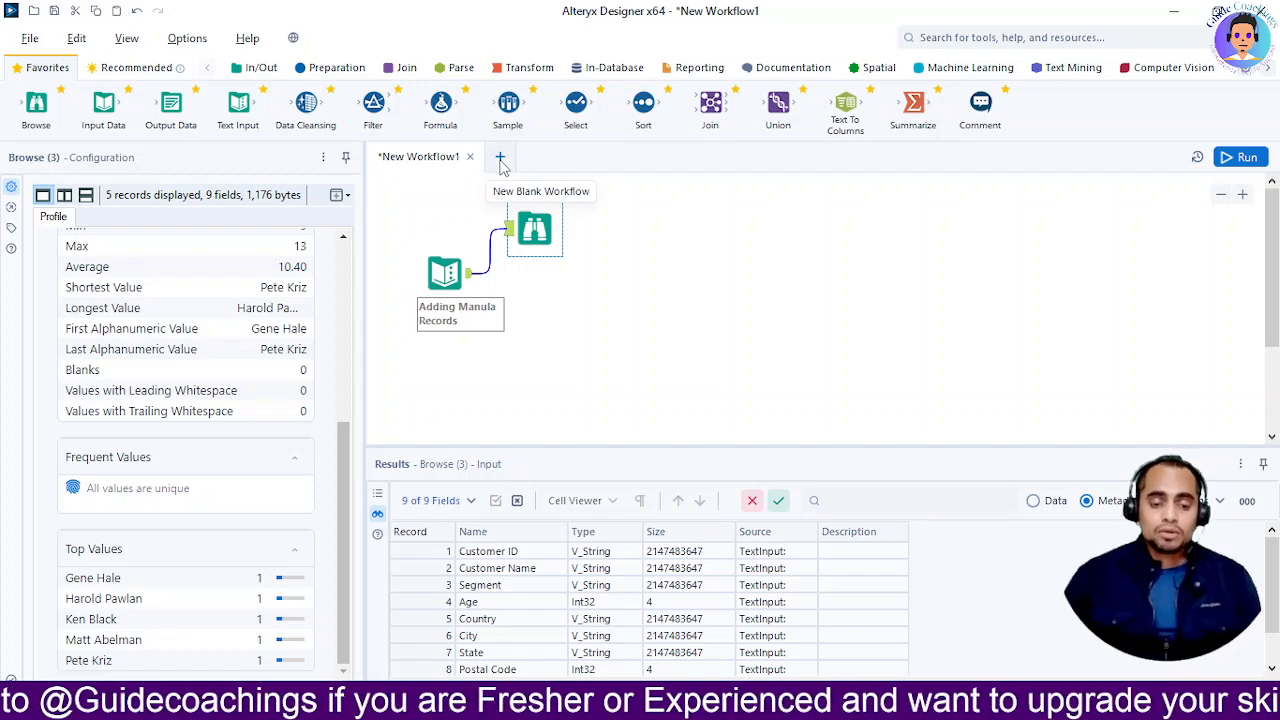
# Add a blank New Workflow2, then return to New Workflow1
pyautogui.click(501, 161)
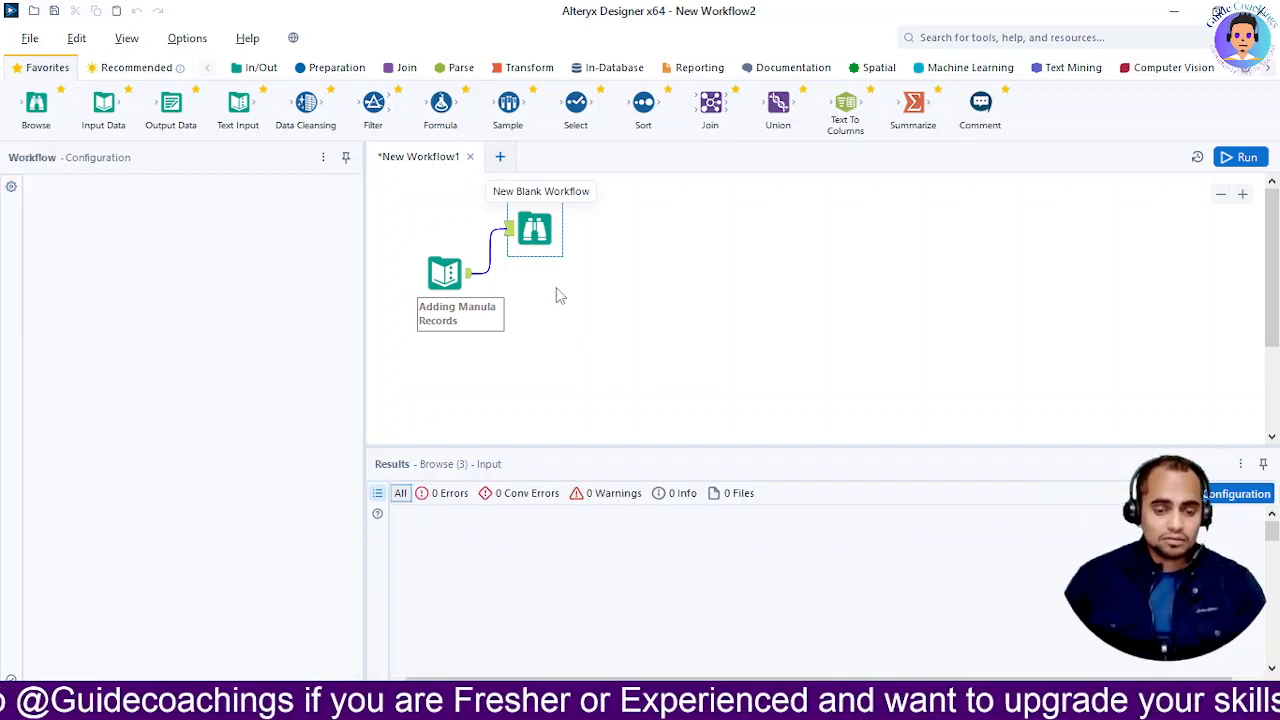
pyautogui.click(414, 160)
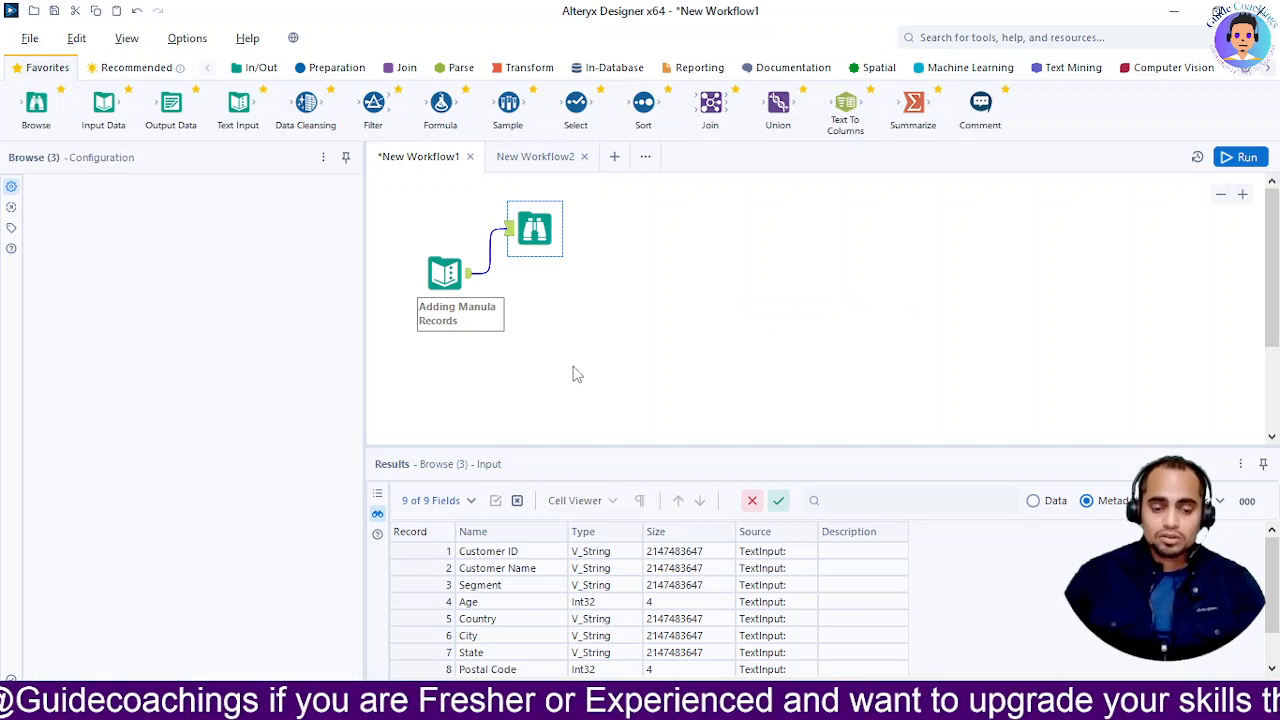
# Delete the erroring Text Input and place a new Input Data tool below the first workflow
pyautogui.moveTo(240, 110); pyautogui.dragTo(444, 374)
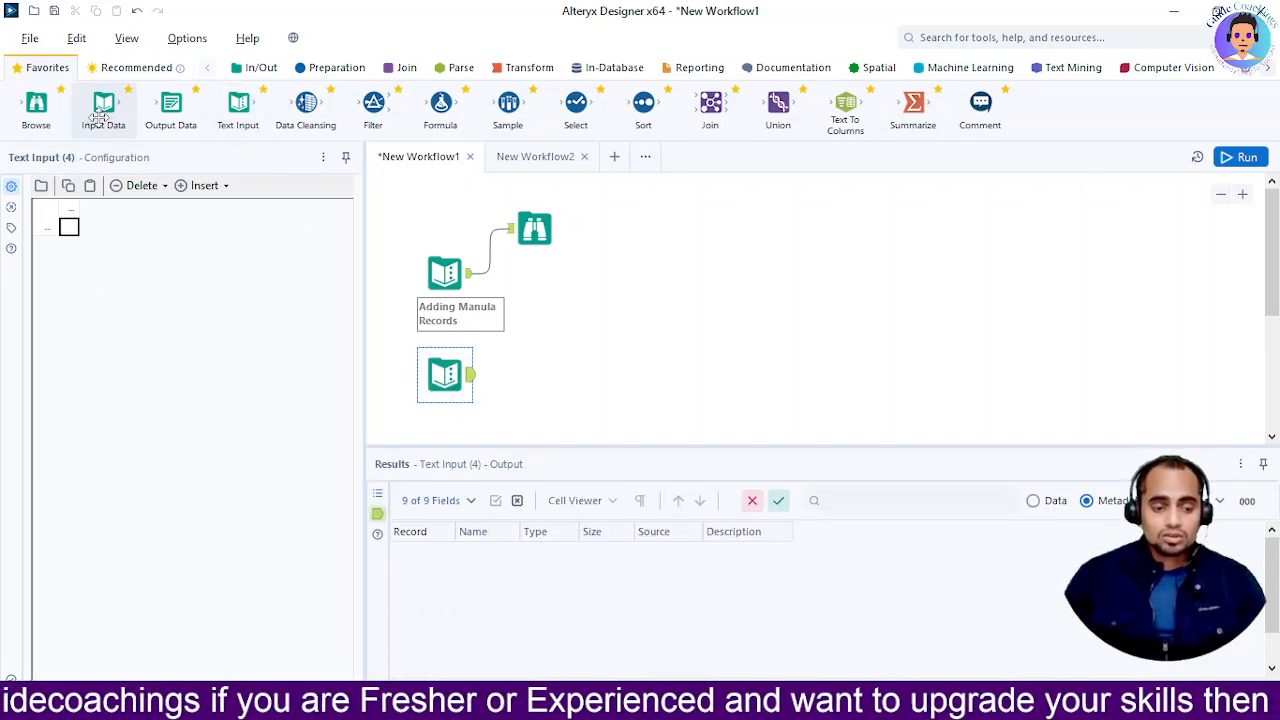
pyautogui.moveTo(103, 115); pyautogui.dragTo(537, 410)
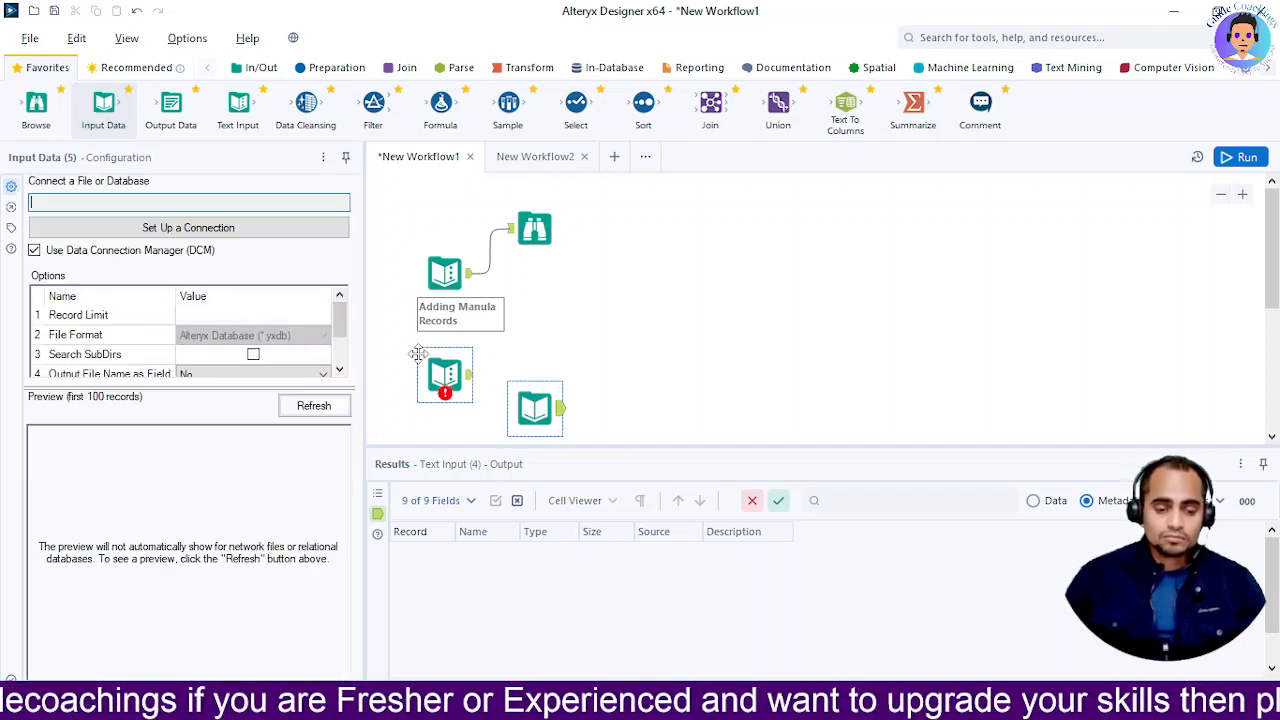
pyautogui.click(443, 376)
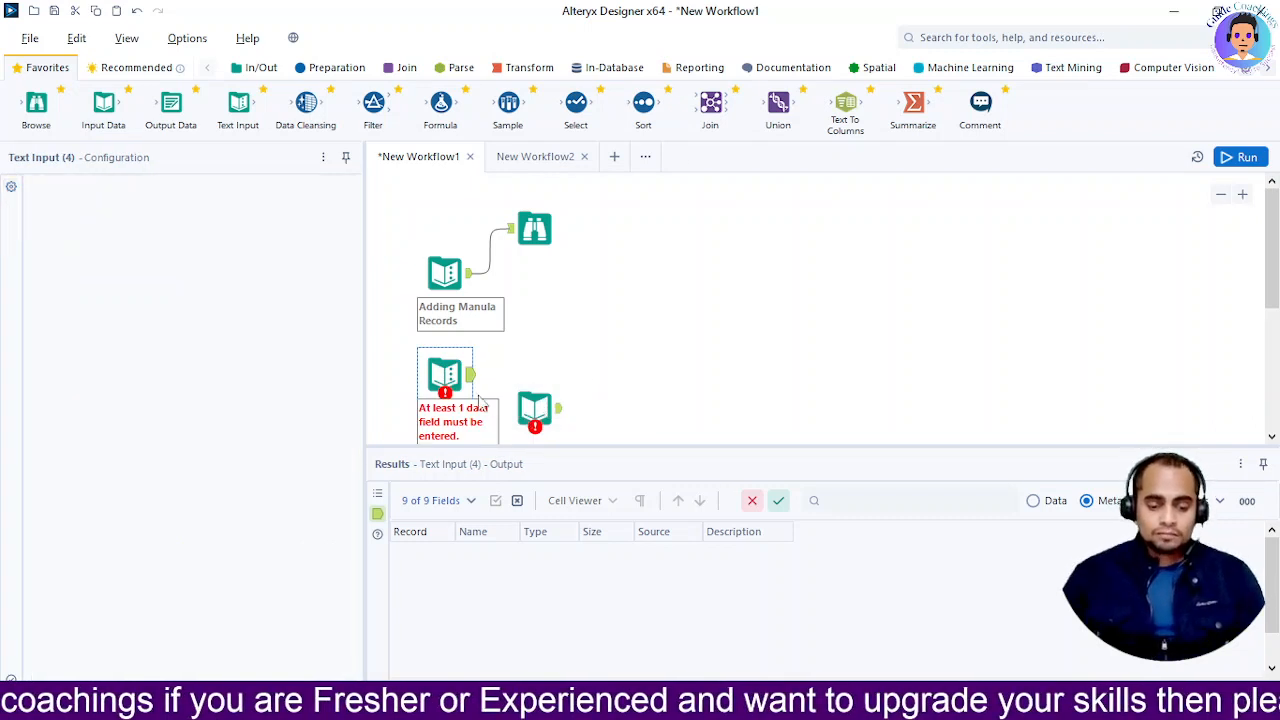
pyautogui.press('Delete')
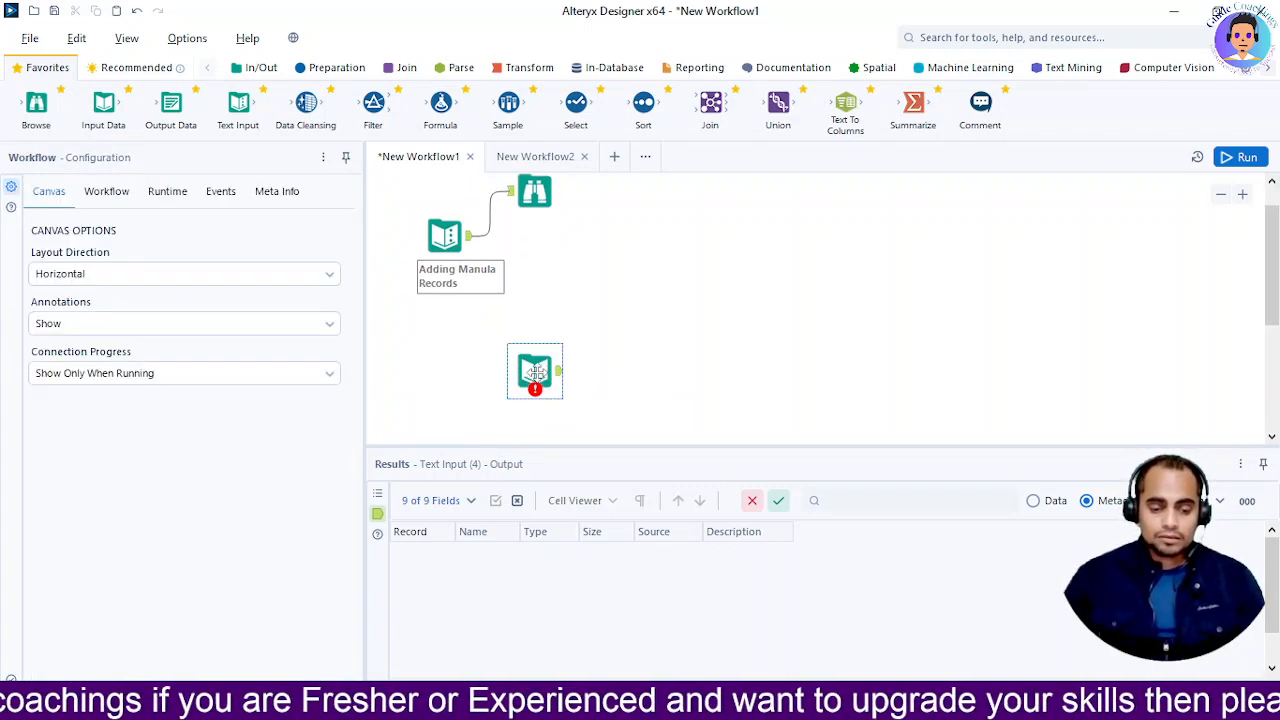
pyautogui.moveTo(535, 372); pyautogui.dragTo(460, 352)
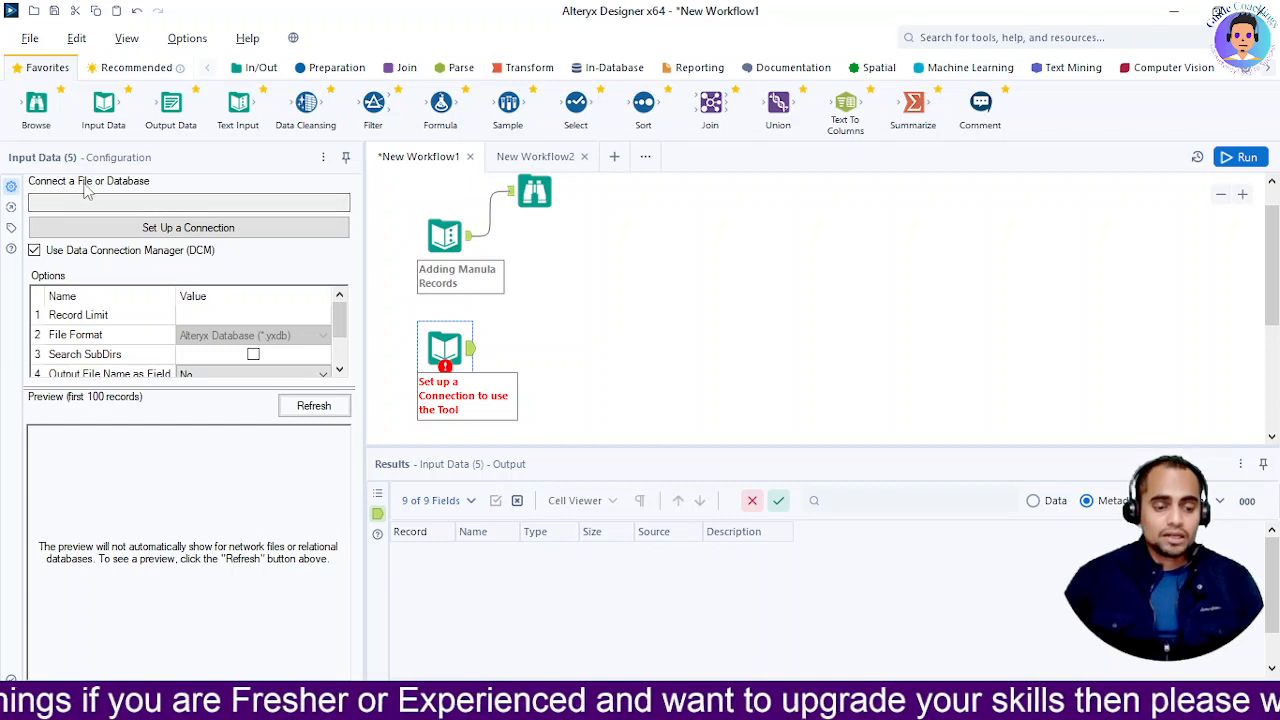
pyautogui.click(173, 203)
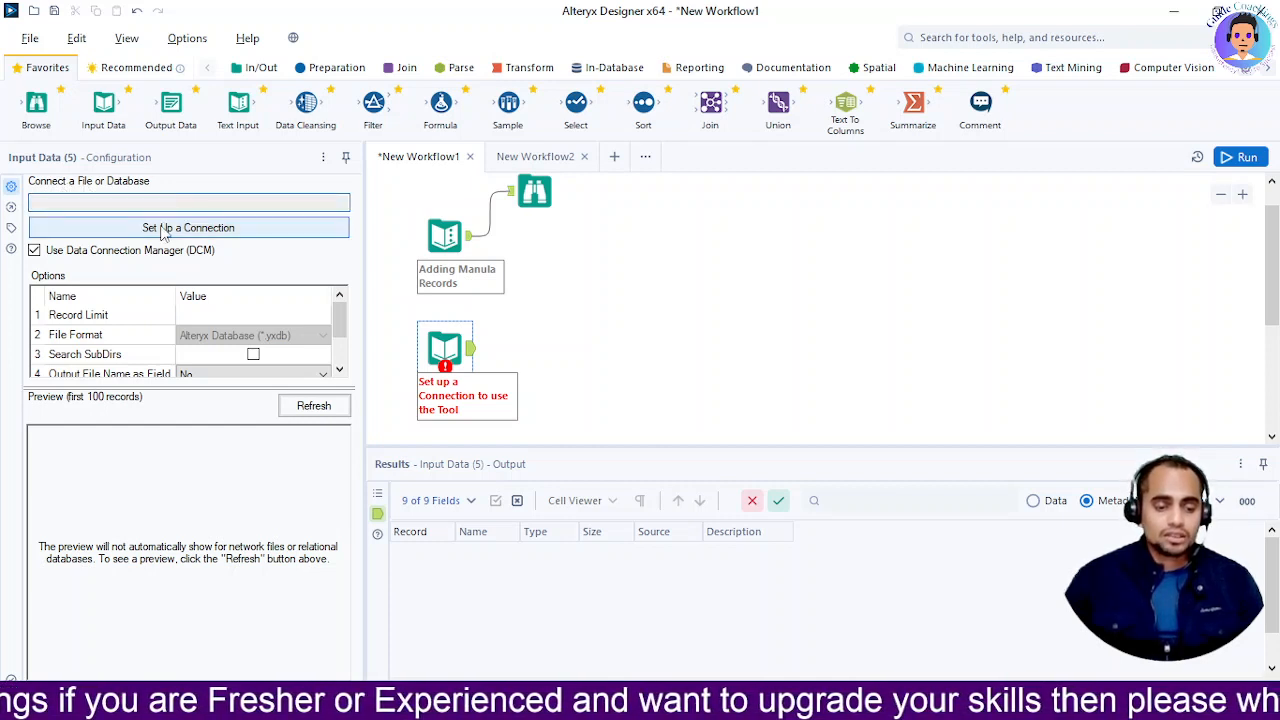
# Choose Files in the Data connections dialog to list supported types like .csv, .xlsx and .json
pyautogui.click(160, 228)
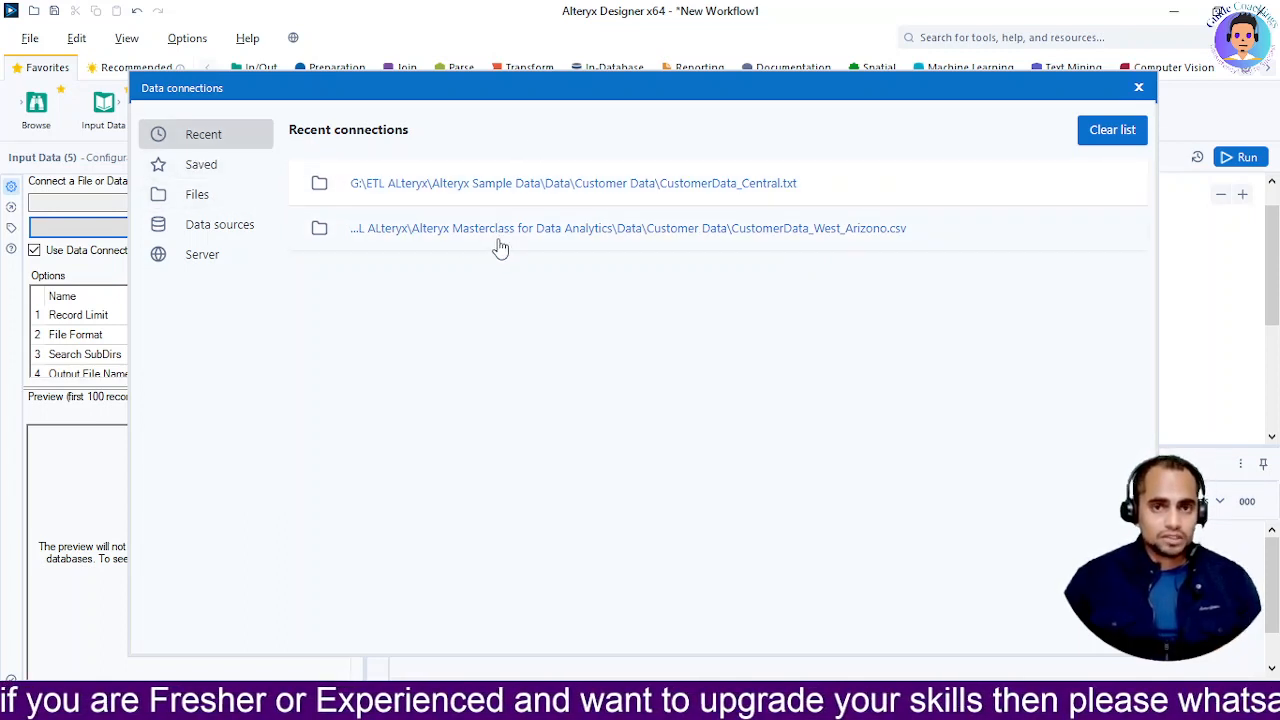
pyautogui.click(197, 196)
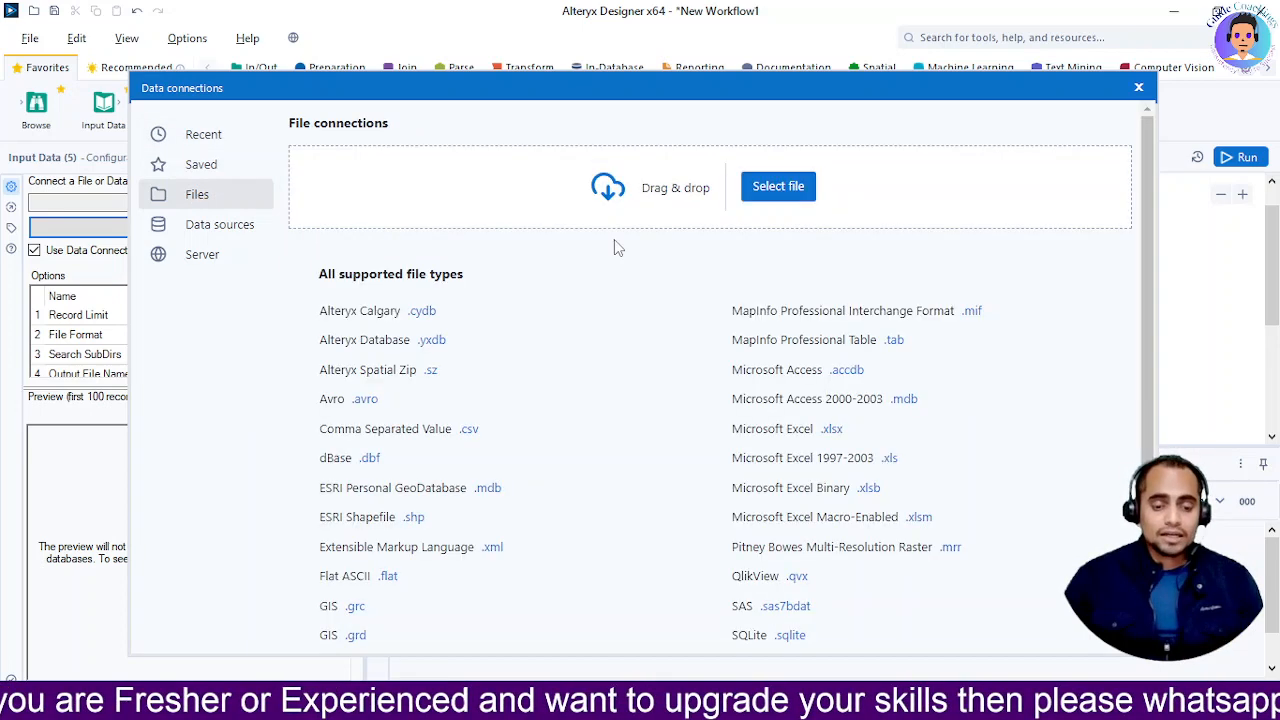
pyautogui.scroll(-3, 515, 445)
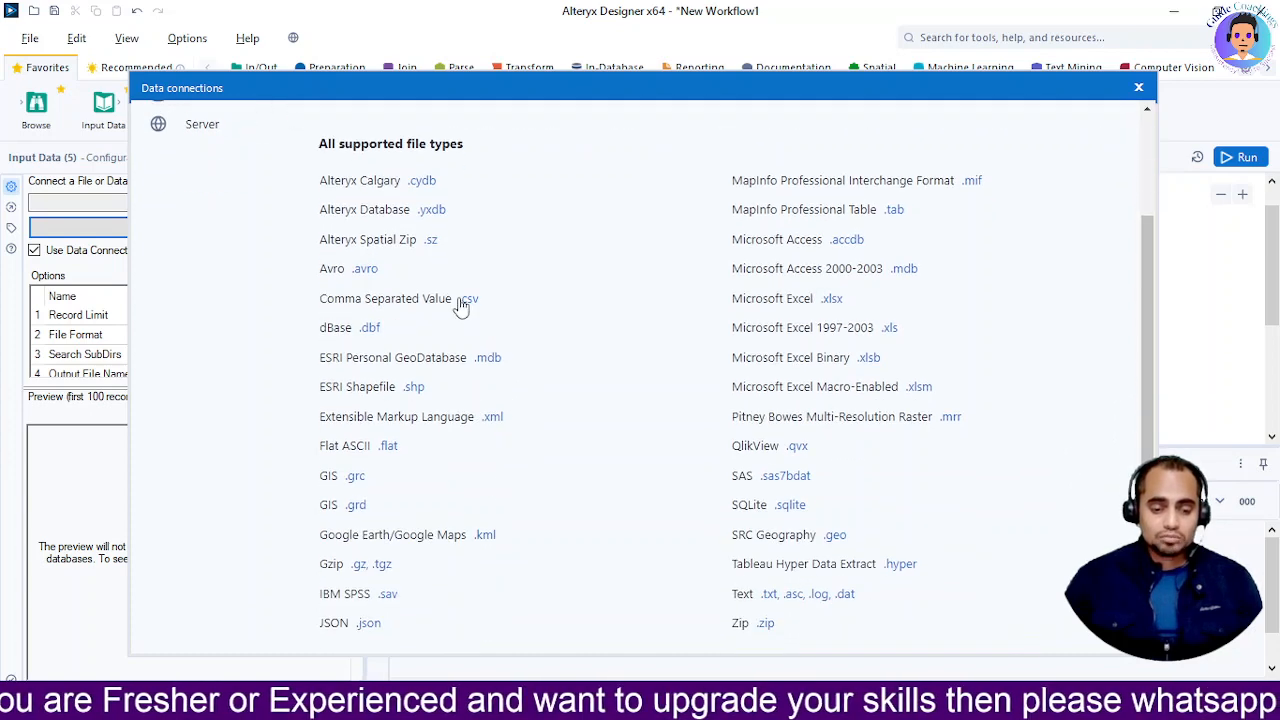
pyautogui.scroll(3, 461, 307)
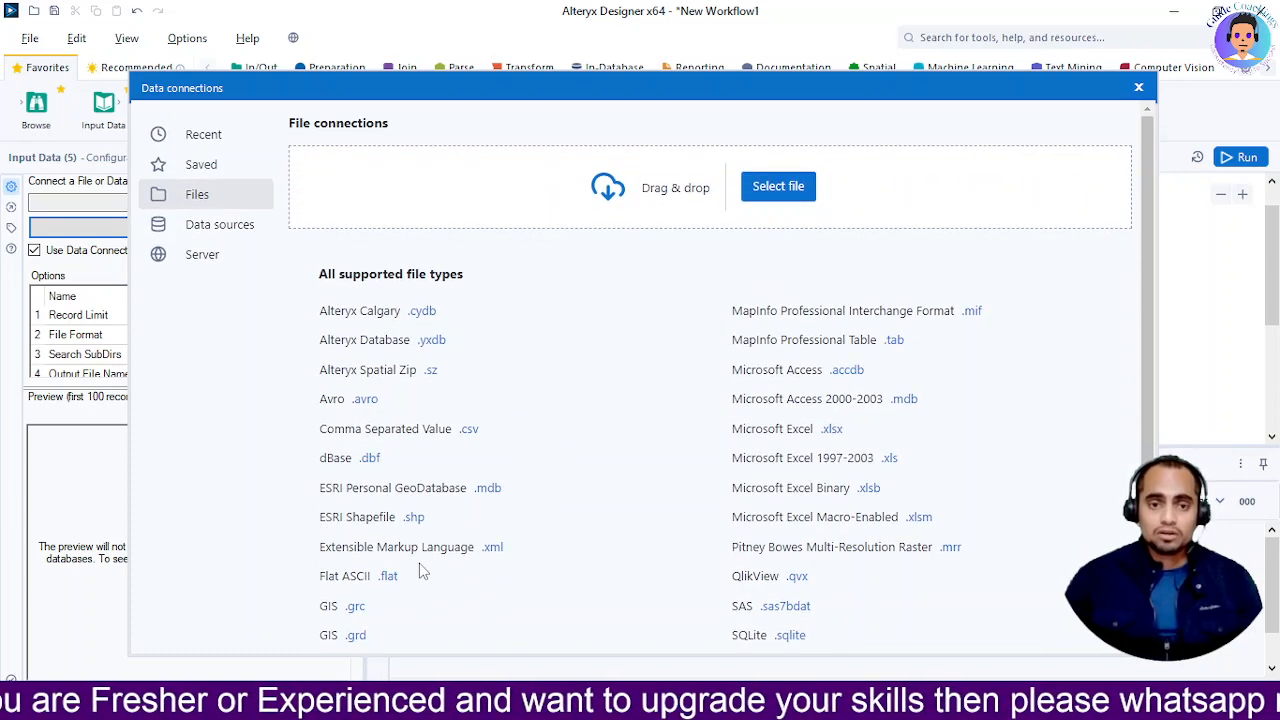
pyautogui.scroll(-2, 430, 520)
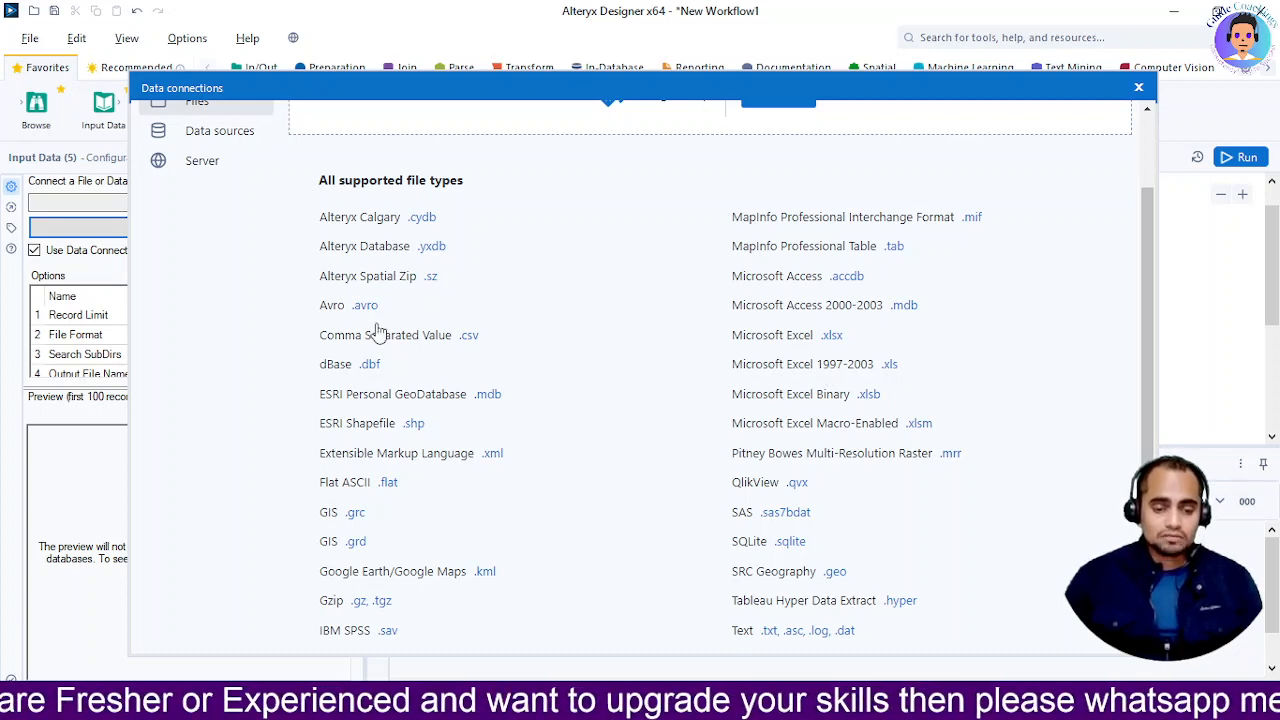
pyautogui.scroll(2, 548, 370)
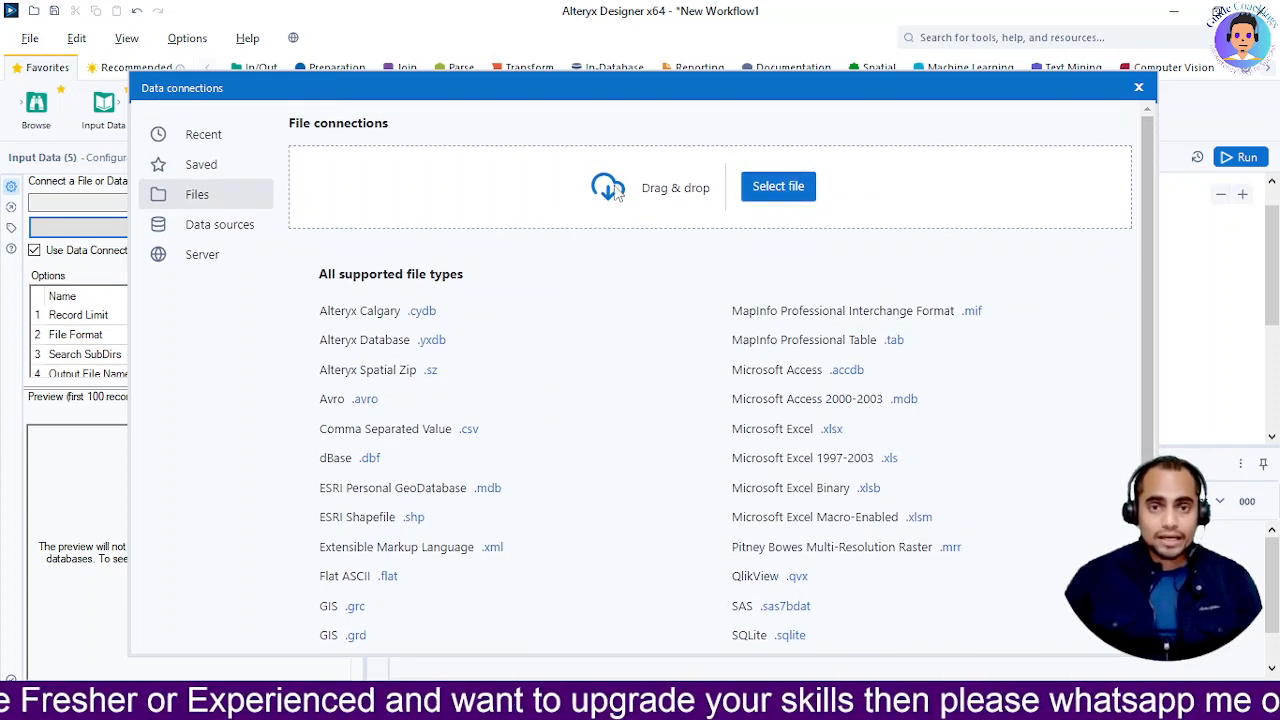
# Browse for a data file, checking the Libraries, Desktop, Network and This PC locations
pyautogui.click(778, 187)
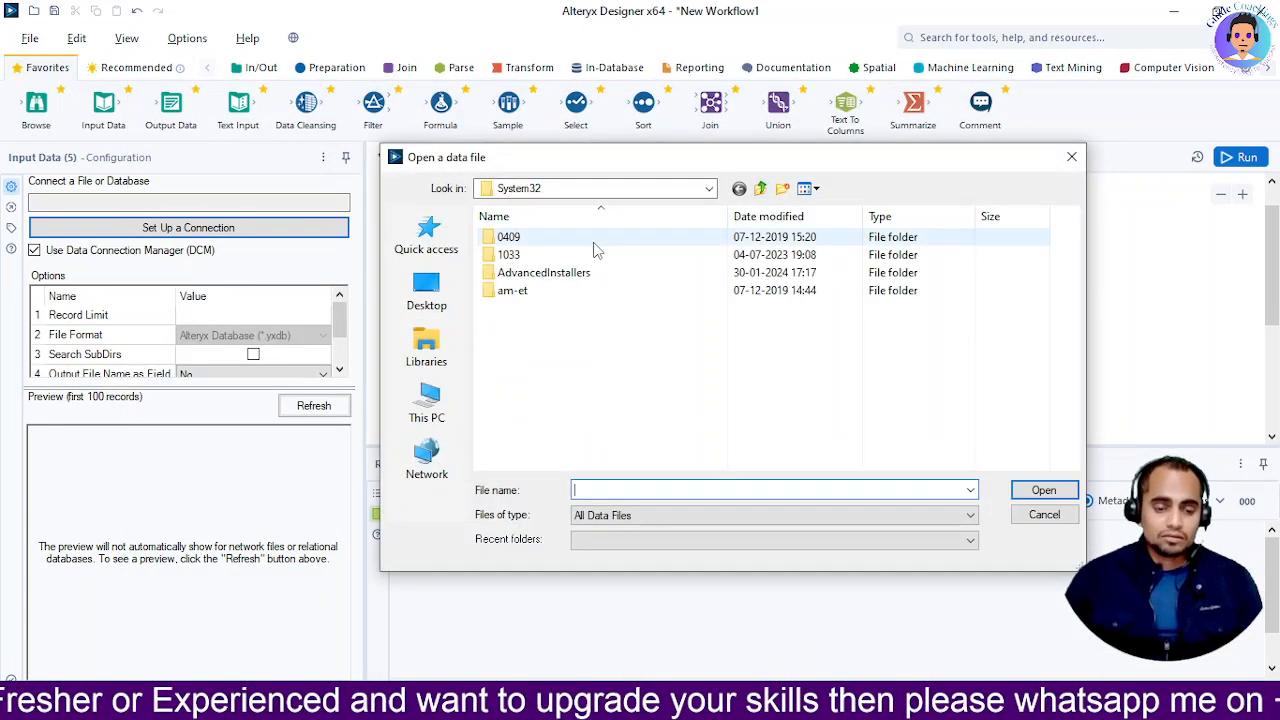
pyautogui.scroll(-2, 528, 366)
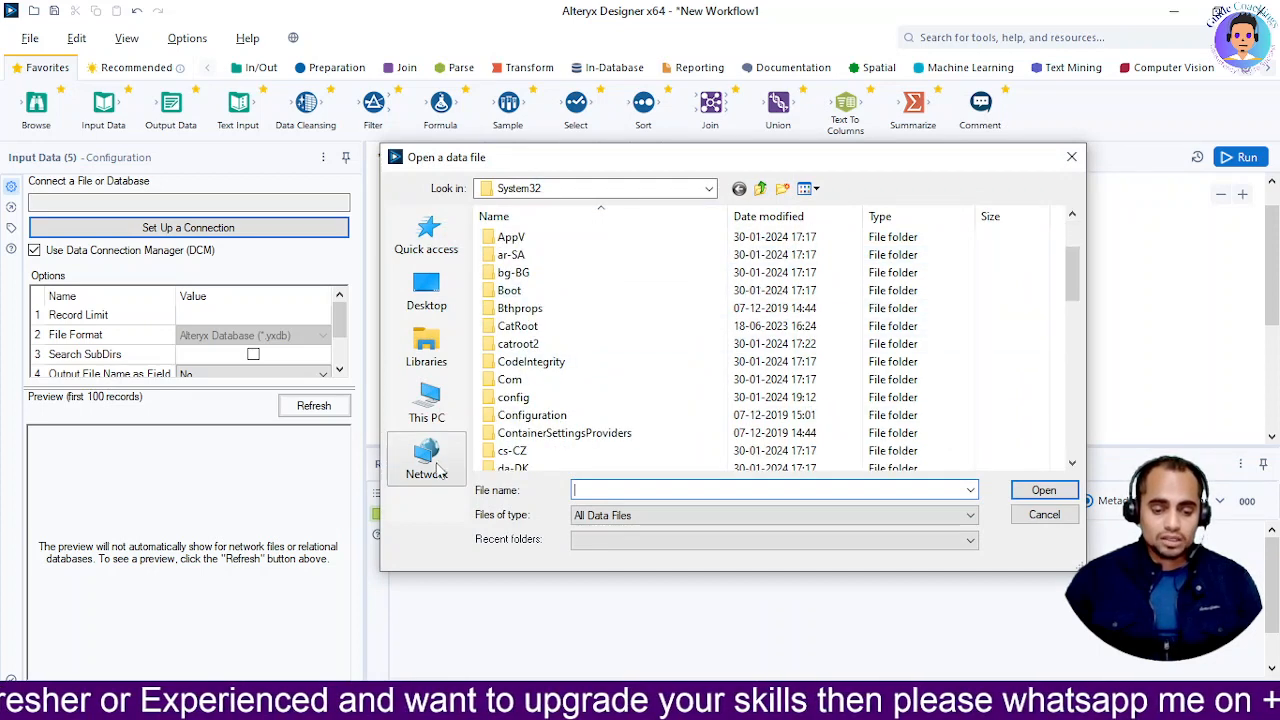
pyautogui.click(430, 350)
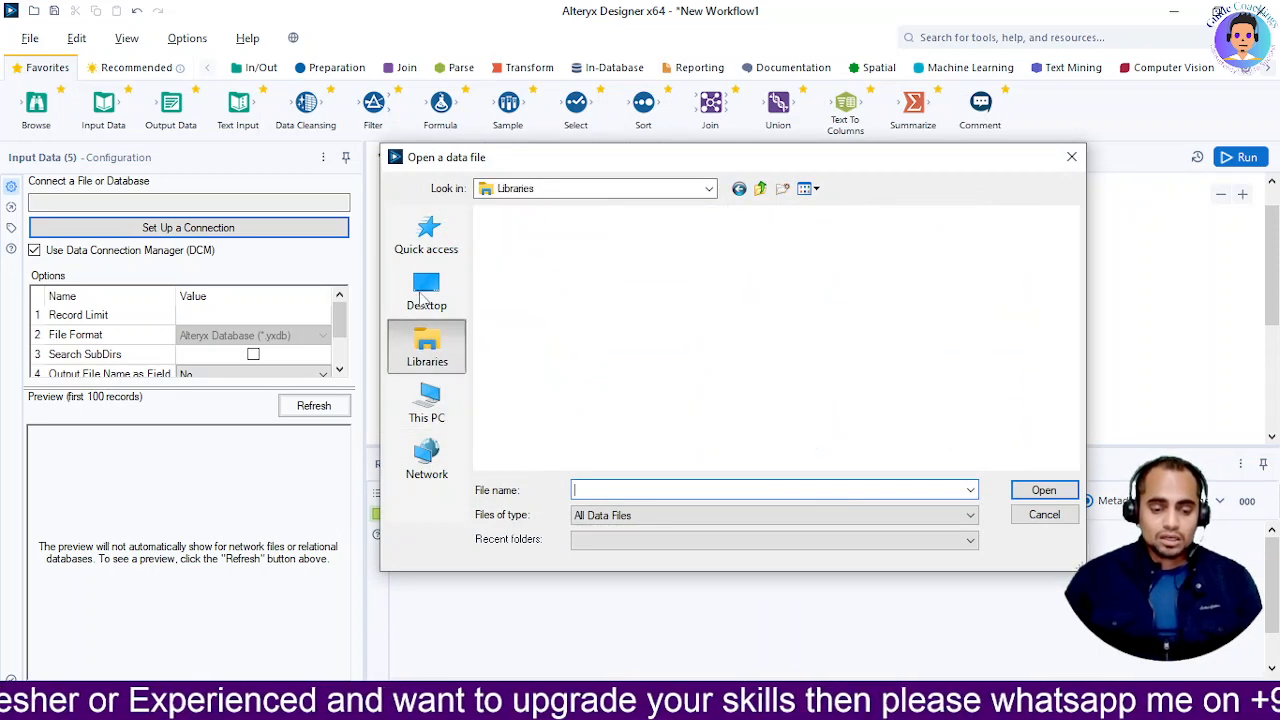
pyautogui.click(422, 292)
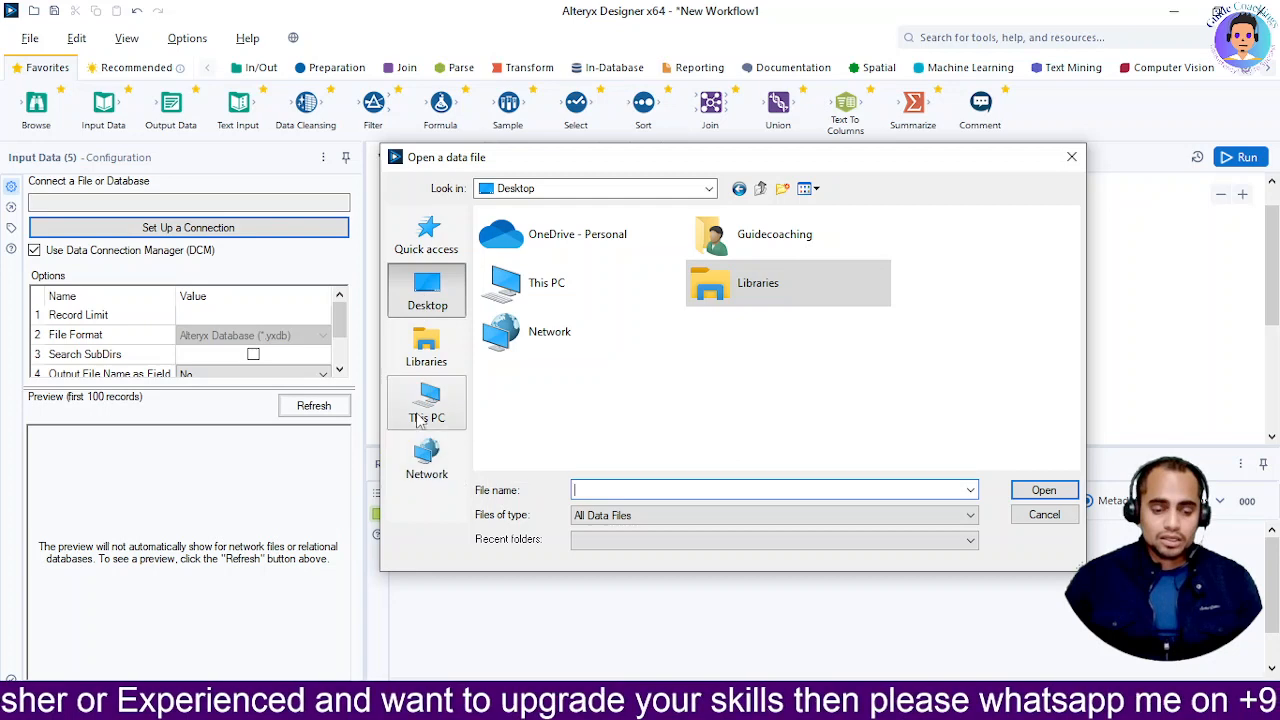
pyautogui.click(427, 455)
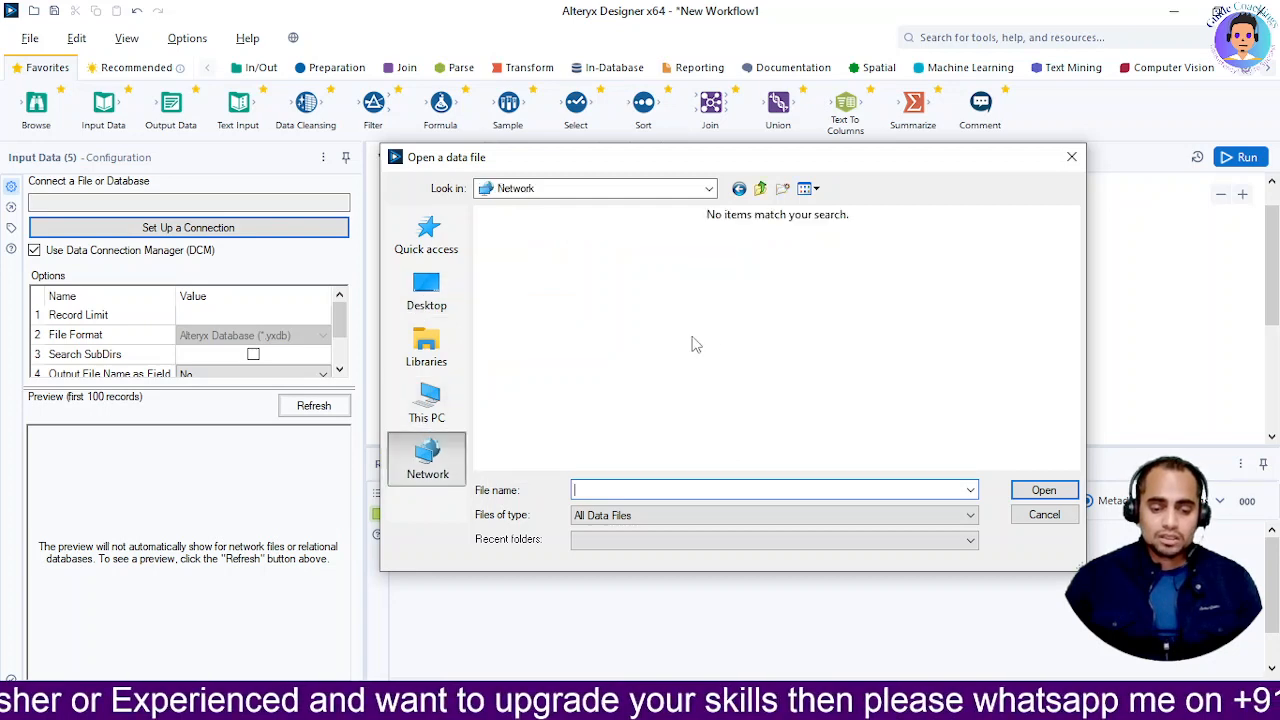
pyautogui.click(425, 410)
pyautogui.scroll(-2, 650, 385)
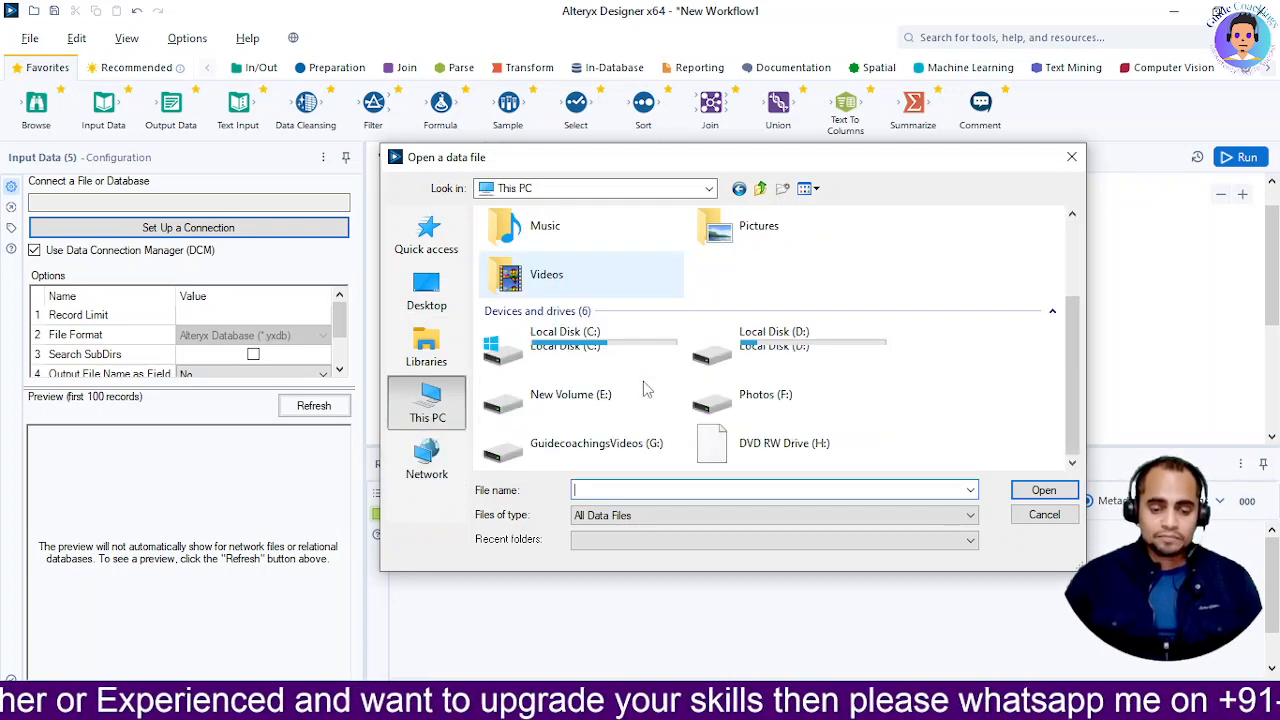
# Navigate to G:\ETL Alteryx\Alteryx Sample Data\Customer Data and open CustomerData_West_Arizono
pyautogui.doubleClick(578, 452)
pyautogui.doubleClick(532, 290)
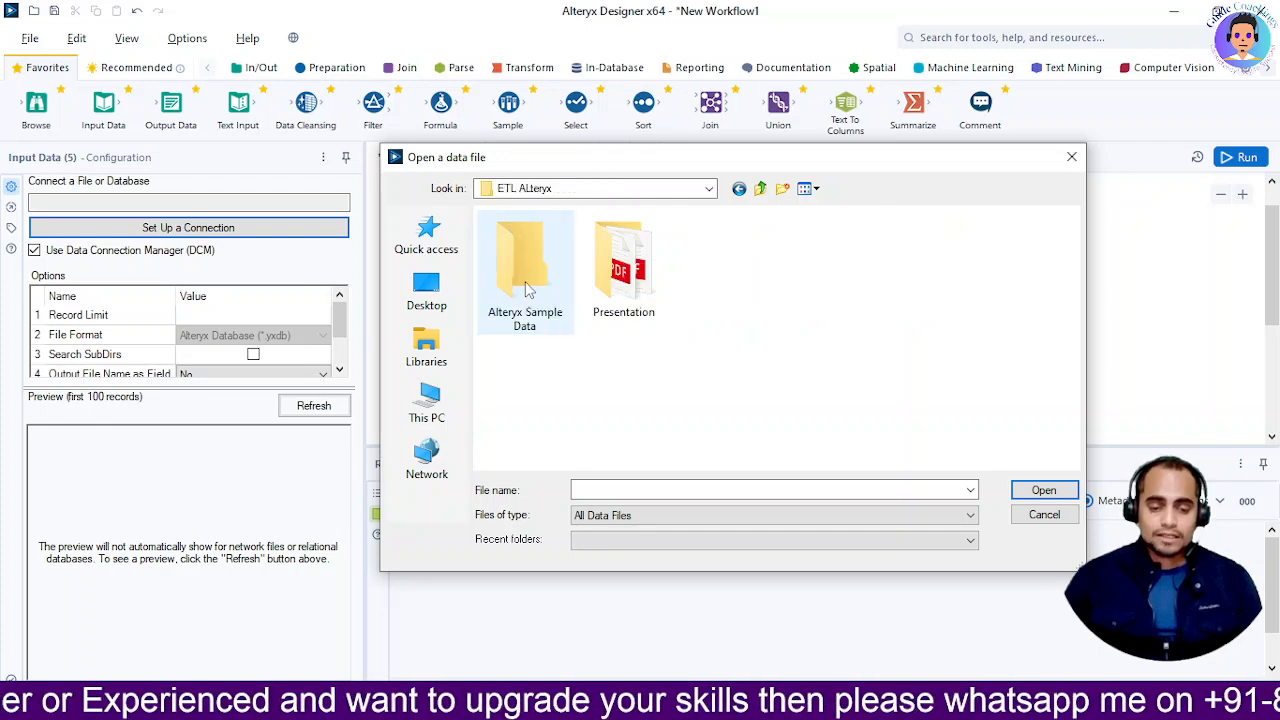
pyautogui.doubleClick(530, 285)
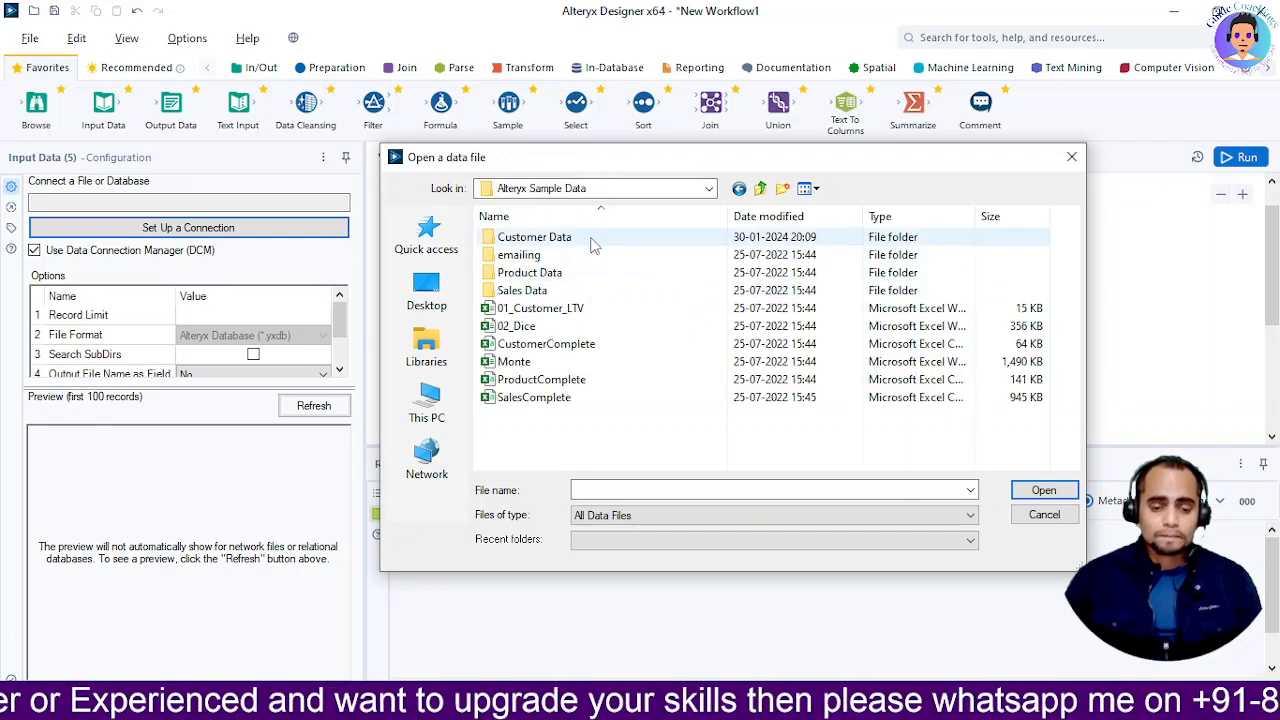
pyautogui.doubleClick(580, 244)
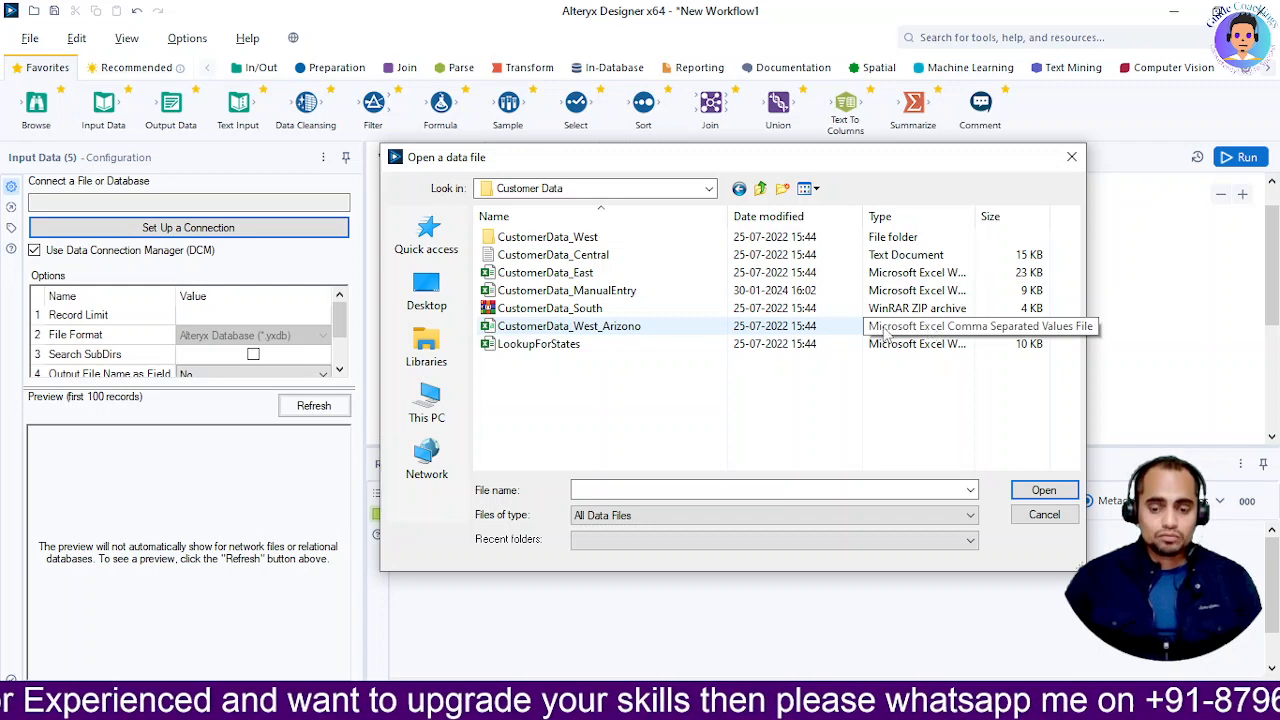
pyautogui.doubleClick(711, 326)
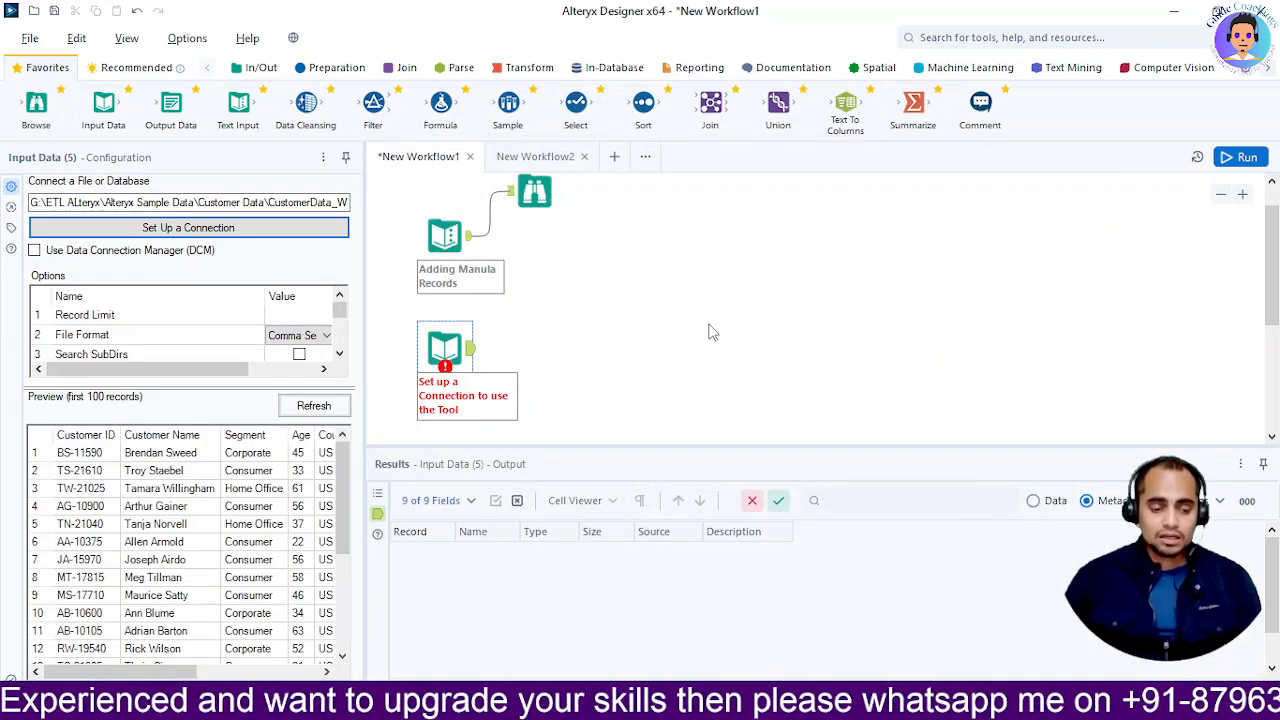
pyautogui.moveTo(700, 705)
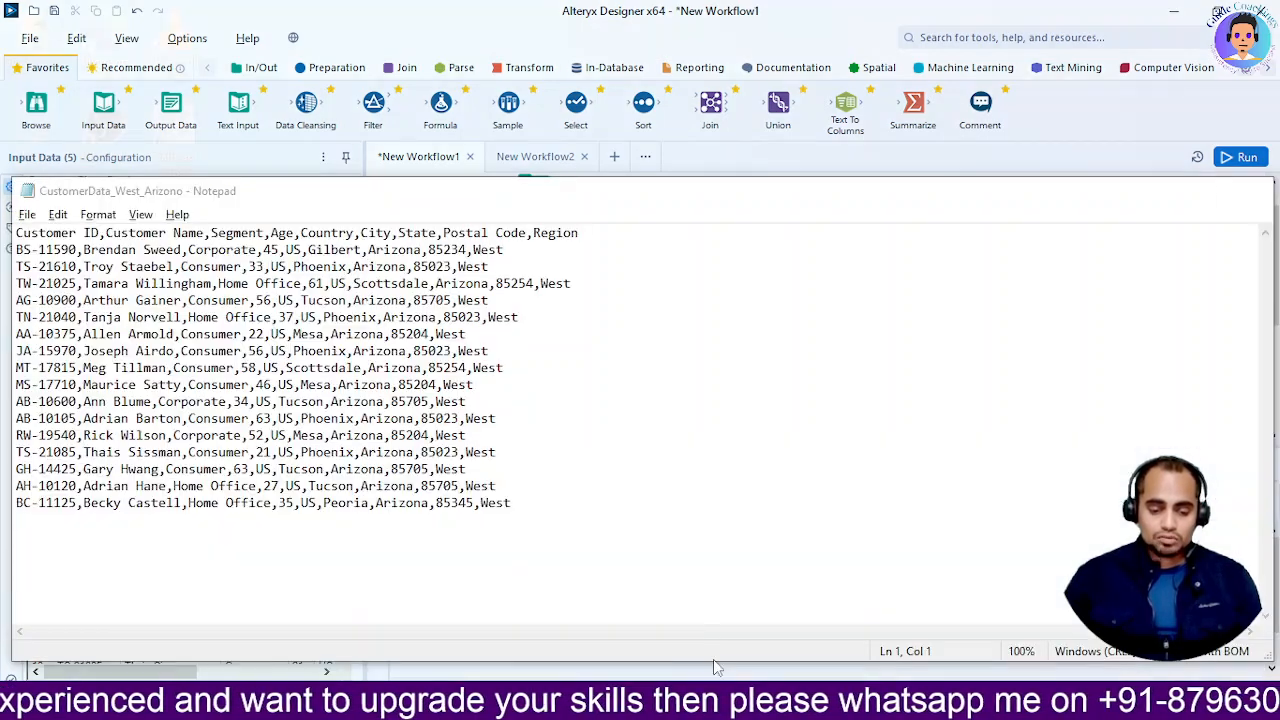
pyautogui.click(713, 659)
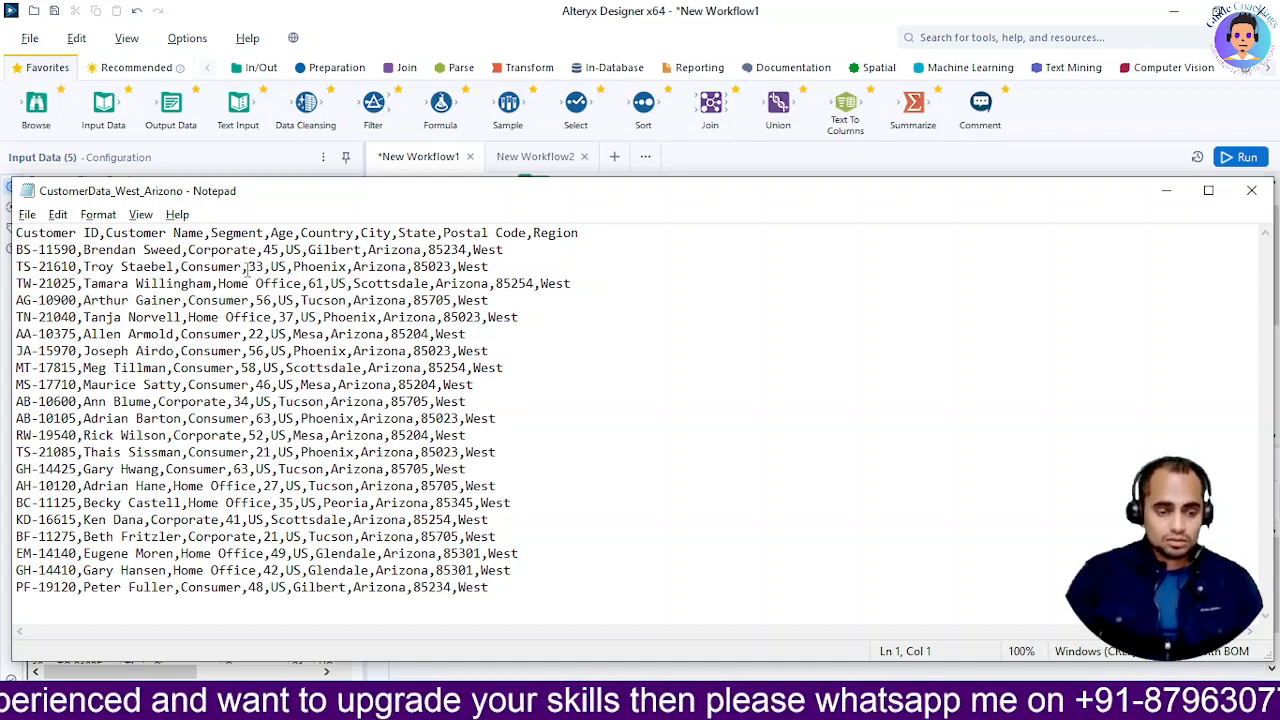
pyautogui.click(1166, 190)
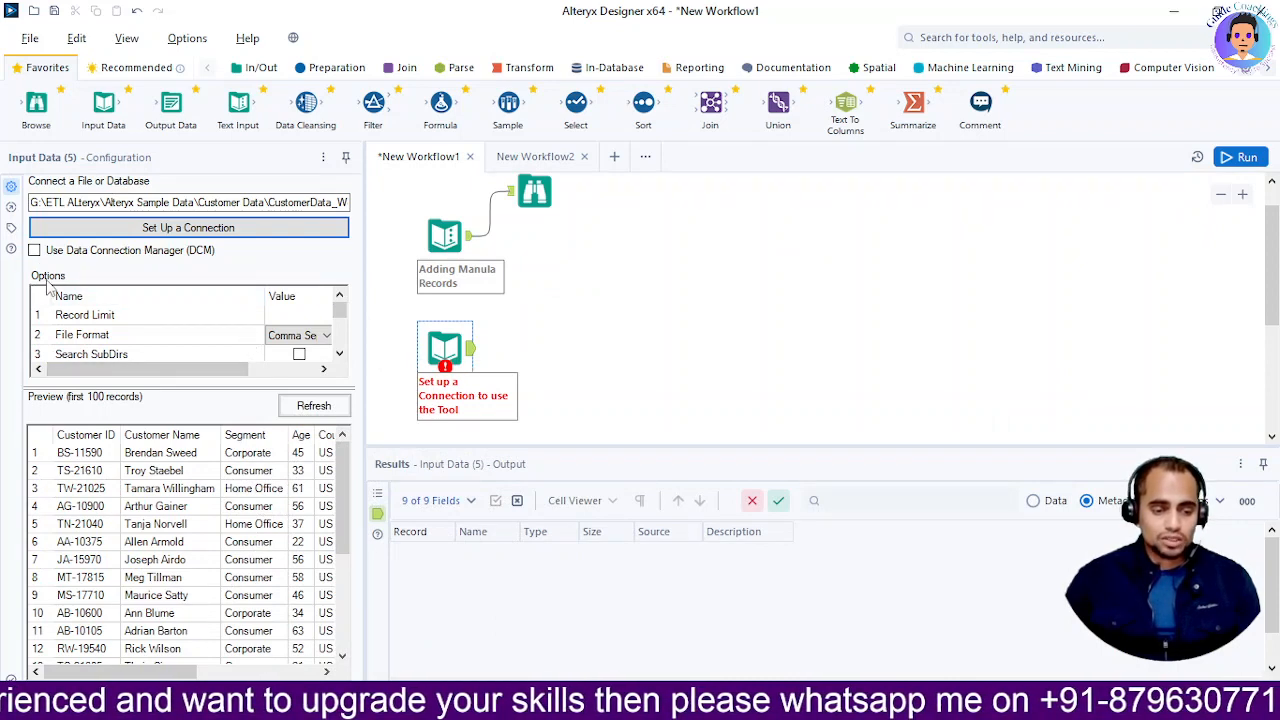
pyautogui.scroll(-1, 157, 338)
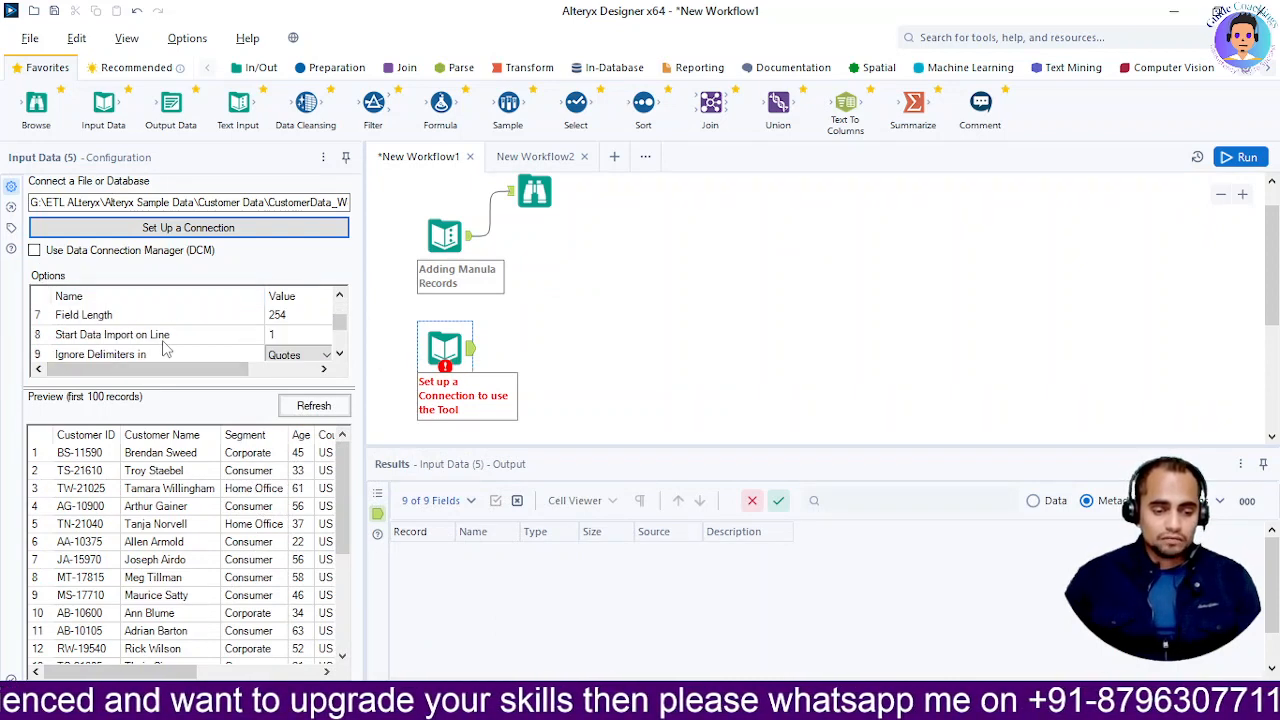
pyautogui.scroll(1, 97, 338)
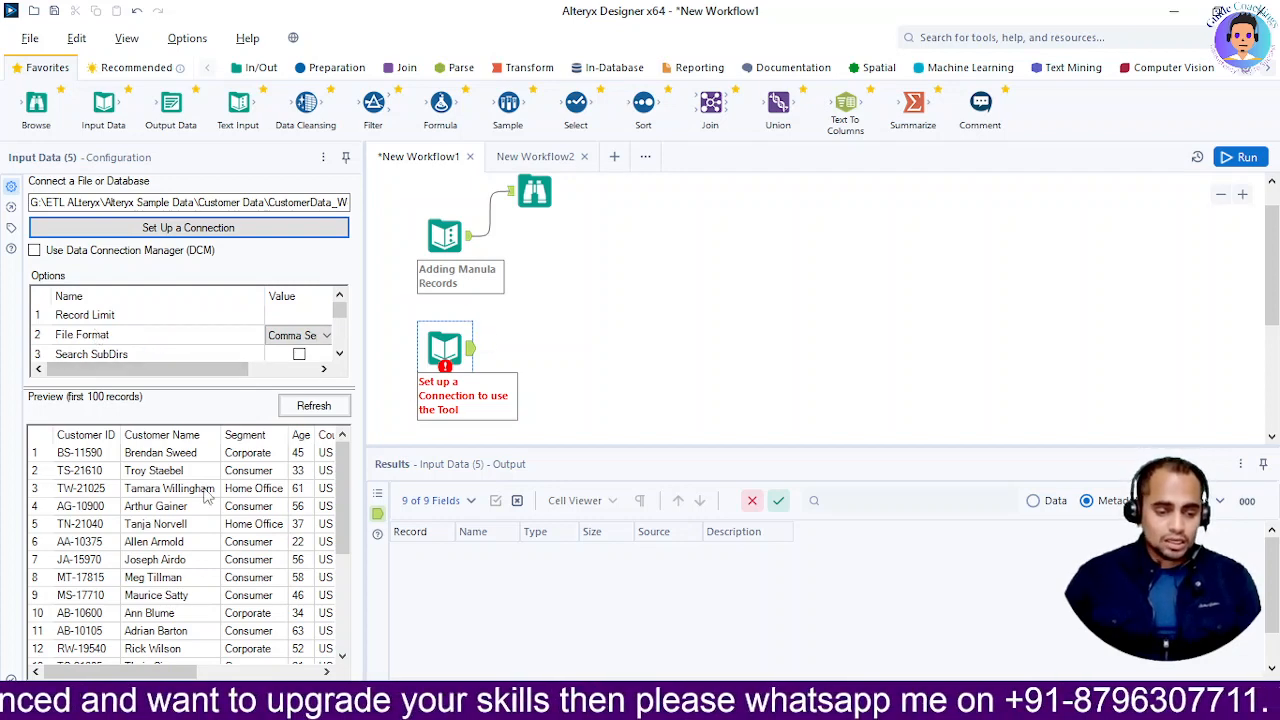
pyautogui.scroll(-1, 341, 467)
pyautogui.moveTo(342, 464)
pyautogui.mouseDown()
pyautogui.moveTo(335, 588)
pyautogui.moveTo(341, 488)
pyautogui.mouseUp()
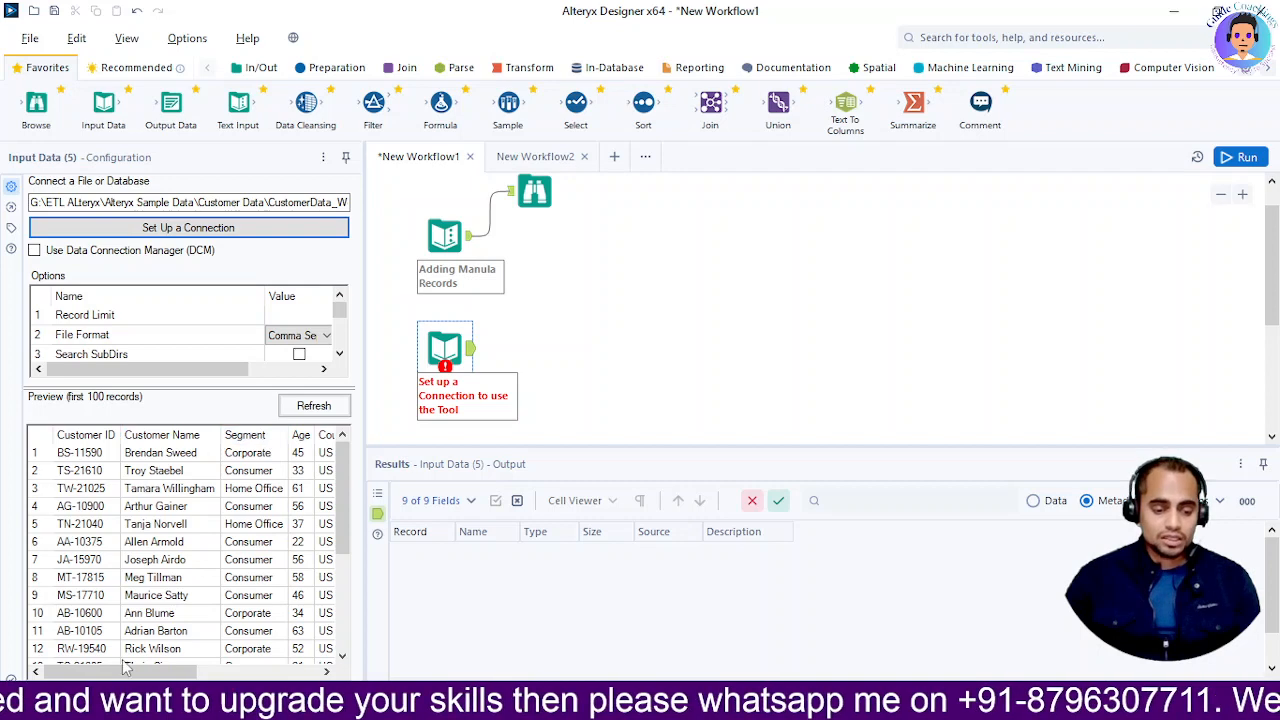
pyautogui.moveTo(103, 672)
pyautogui.mouseDown()
pyautogui.moveTo(236, 674)
pyautogui.moveTo(108, 674)
pyautogui.mouseUp()
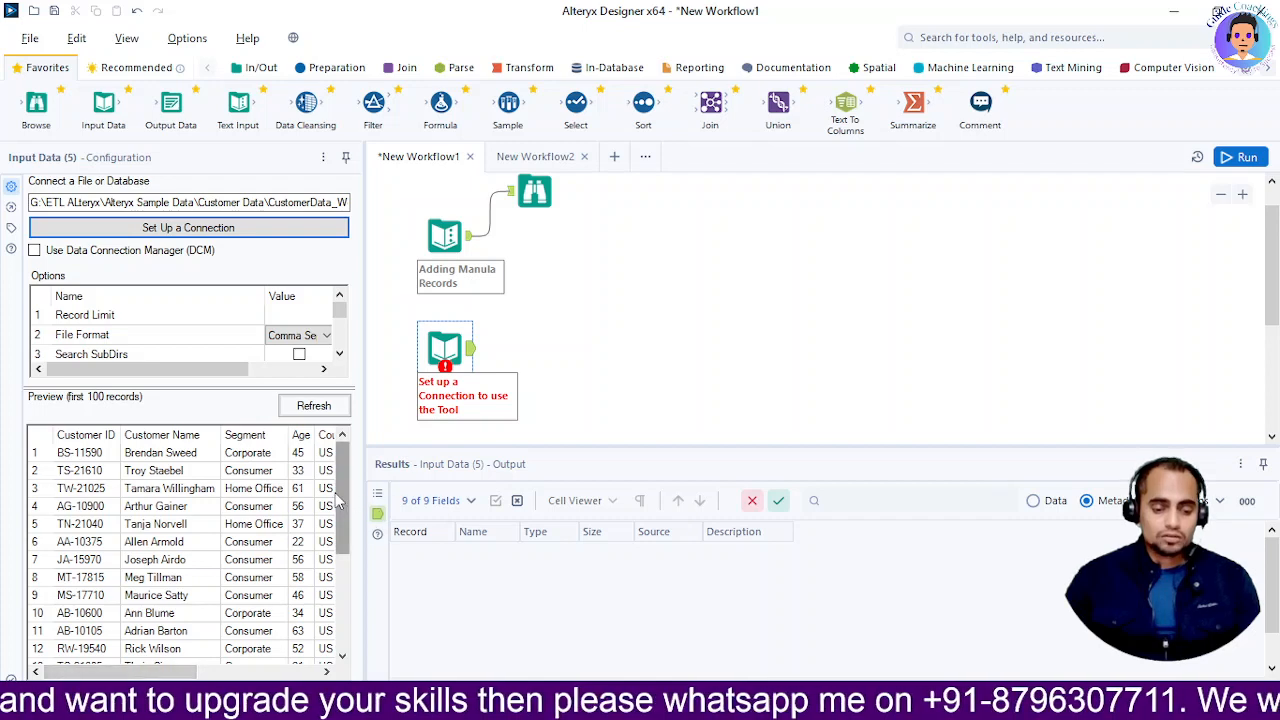
pyautogui.moveTo(343, 502); pyautogui.dragTo(345, 608)
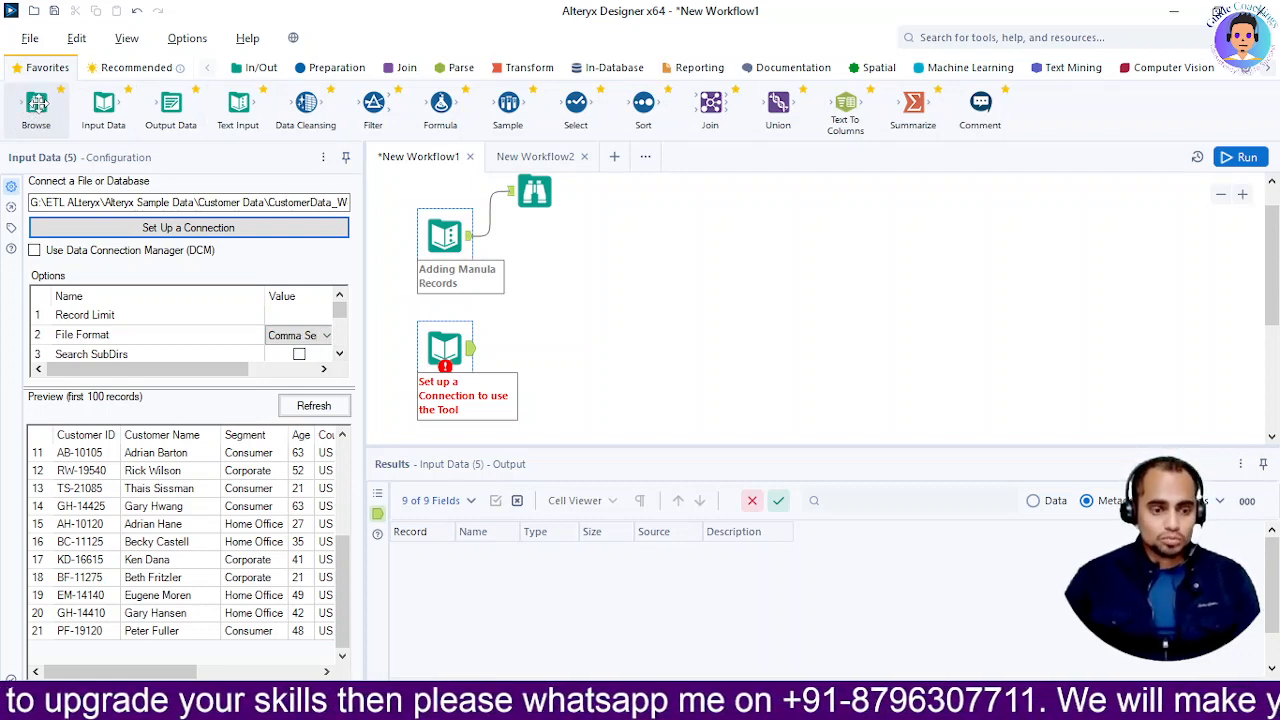
# Attach a Browse tool to the Arizona CSV input and run the workflow
pyautogui.moveTo(37, 103); pyautogui.dragTo(549, 316)
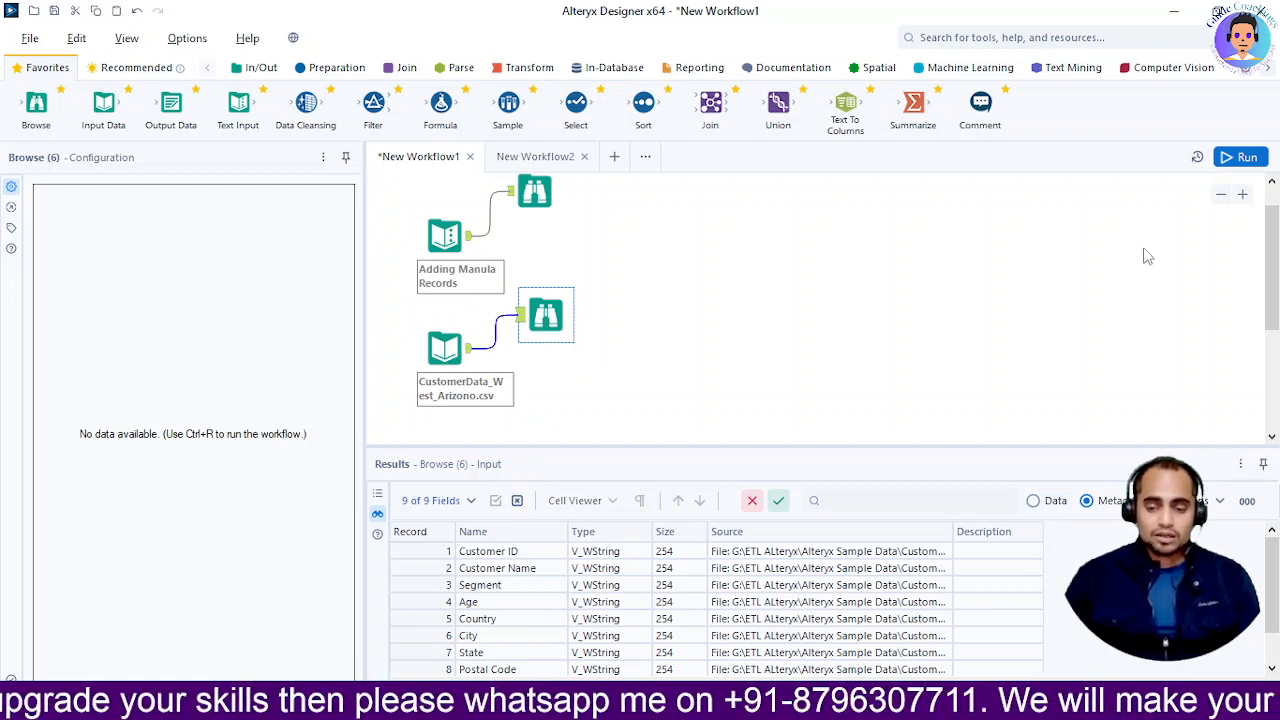
pyautogui.click(1246, 159)
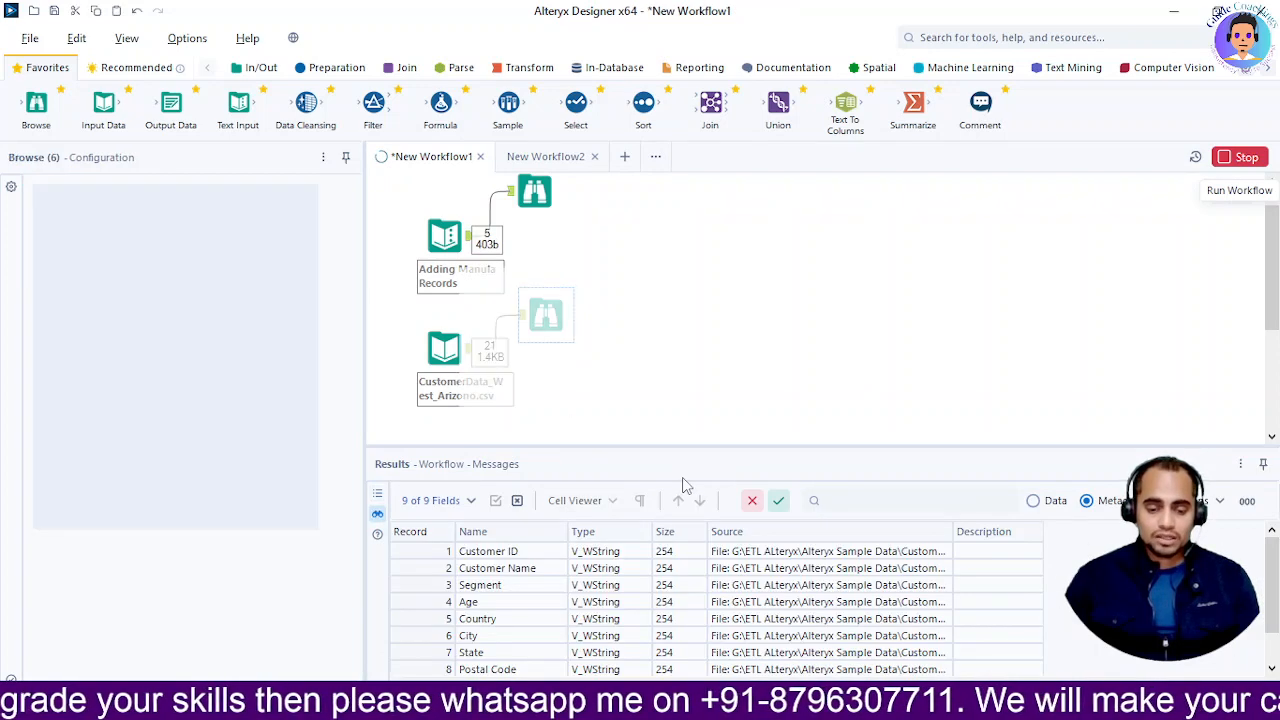
pyautogui.click(759, 391)
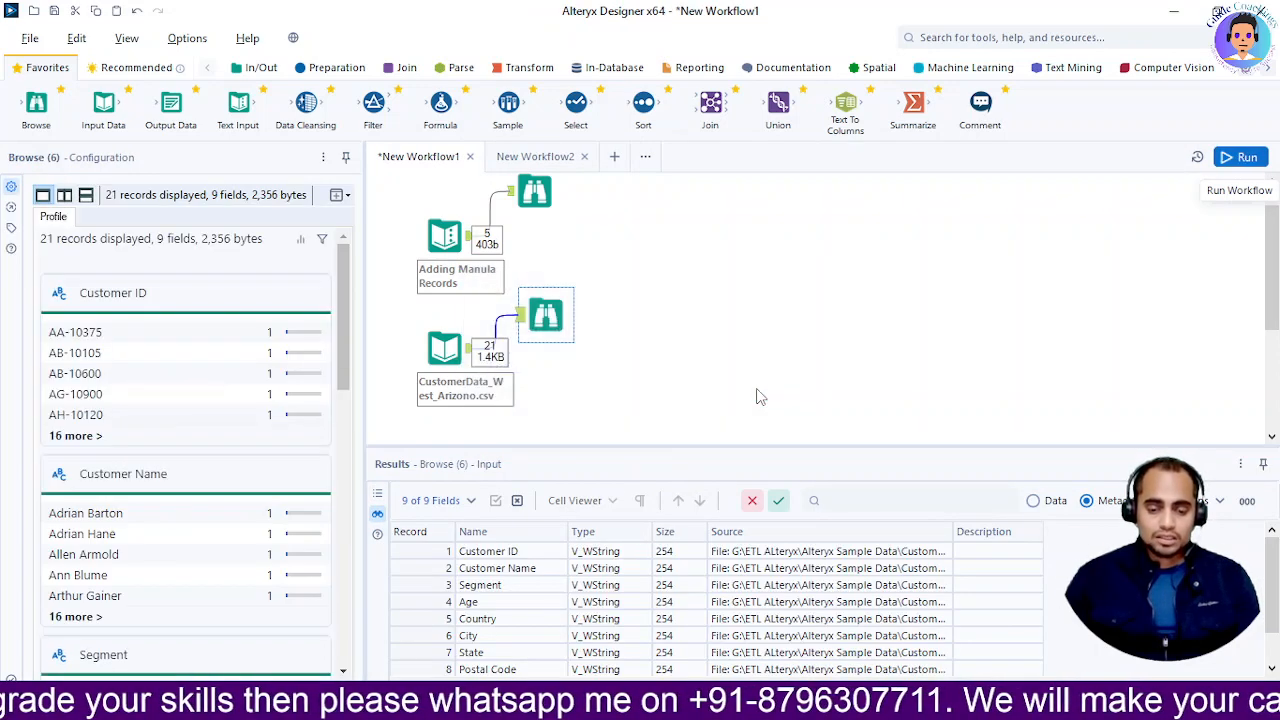
# View the 21 Arizona customer records as data, then bring up the presentation slides
pyautogui.click(1034, 502)
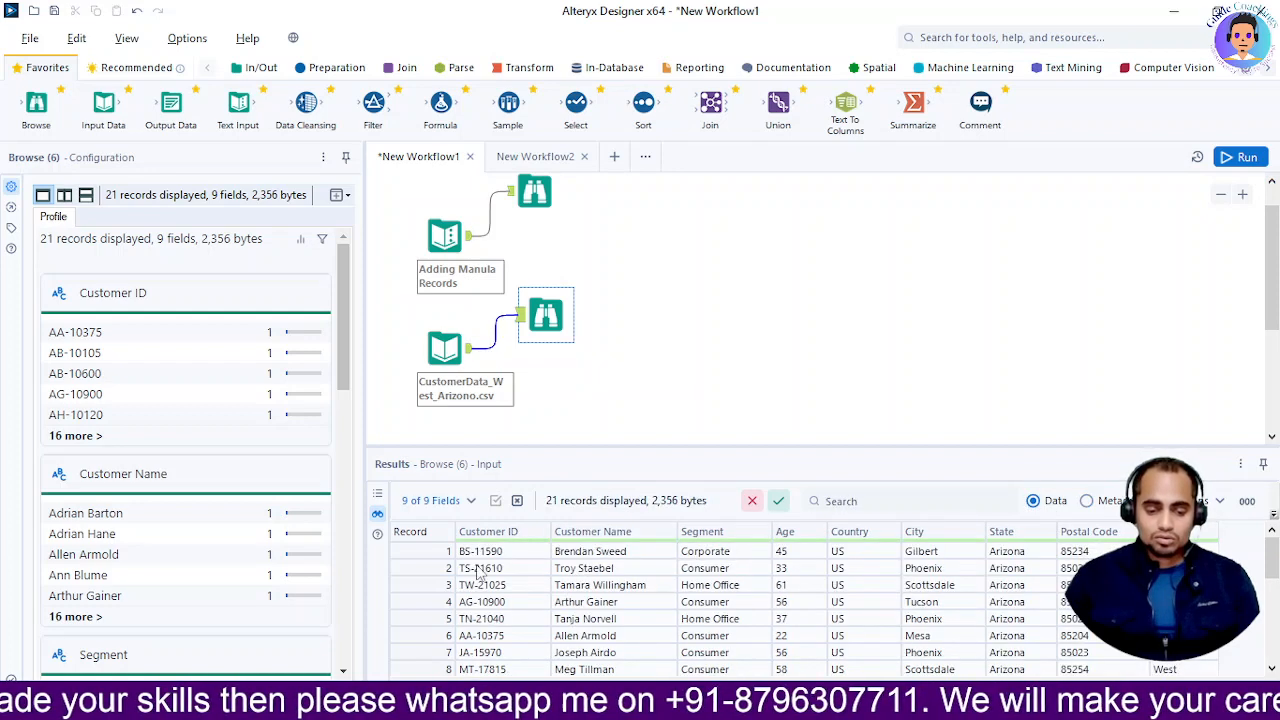
pyautogui.scroll(-5, 800, 600)
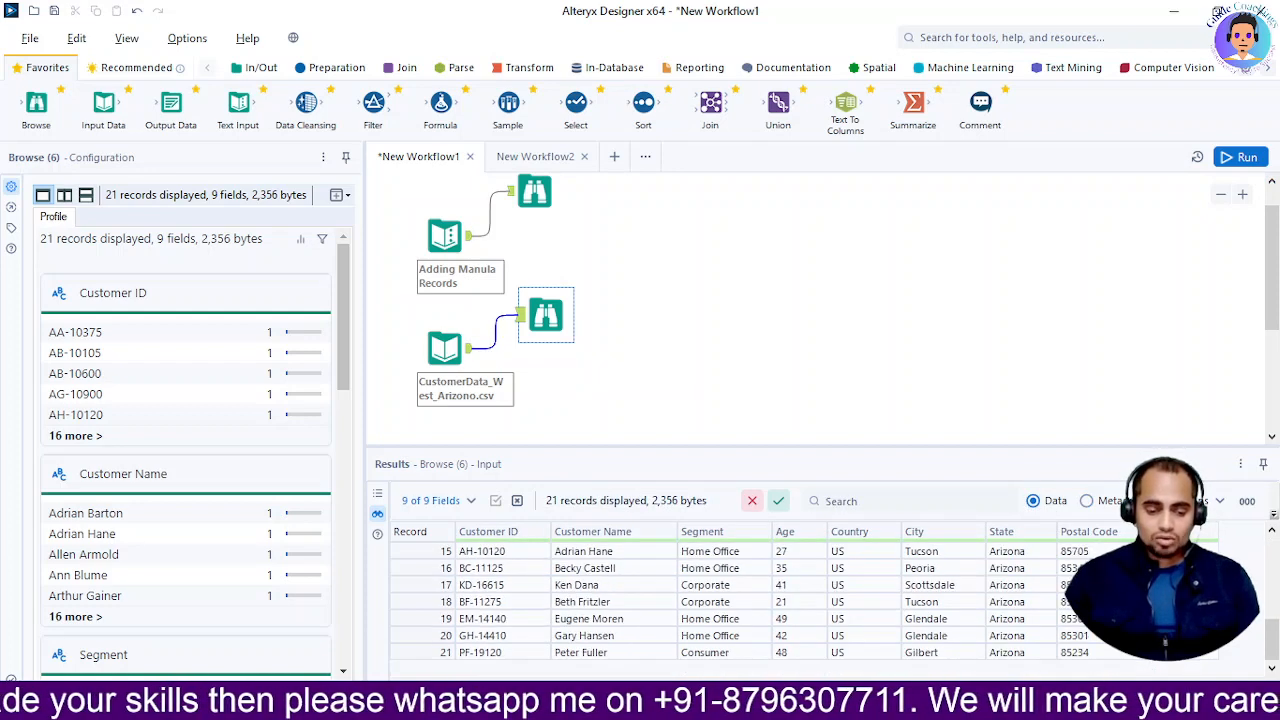
pyautogui.scroll(5, 700, 630)
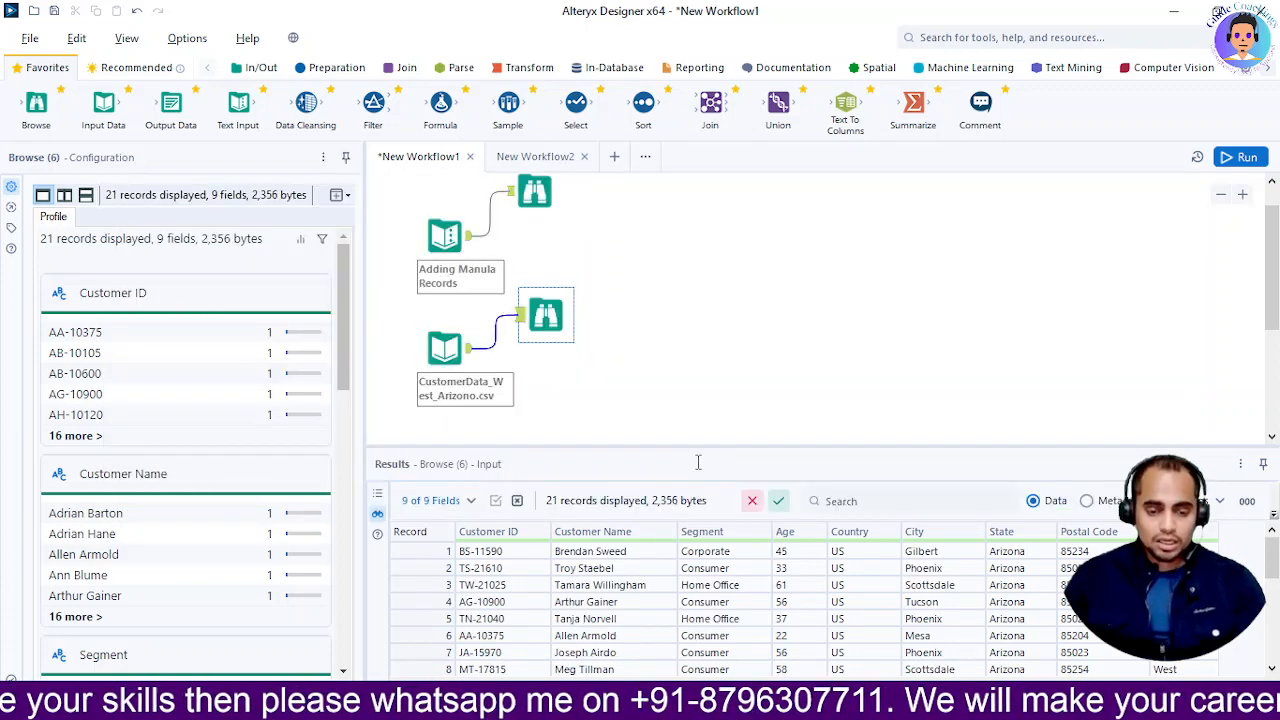
pyautogui.hotkey('alt', 'Tab')
pyautogui.hotkey('alt', 'Tab')
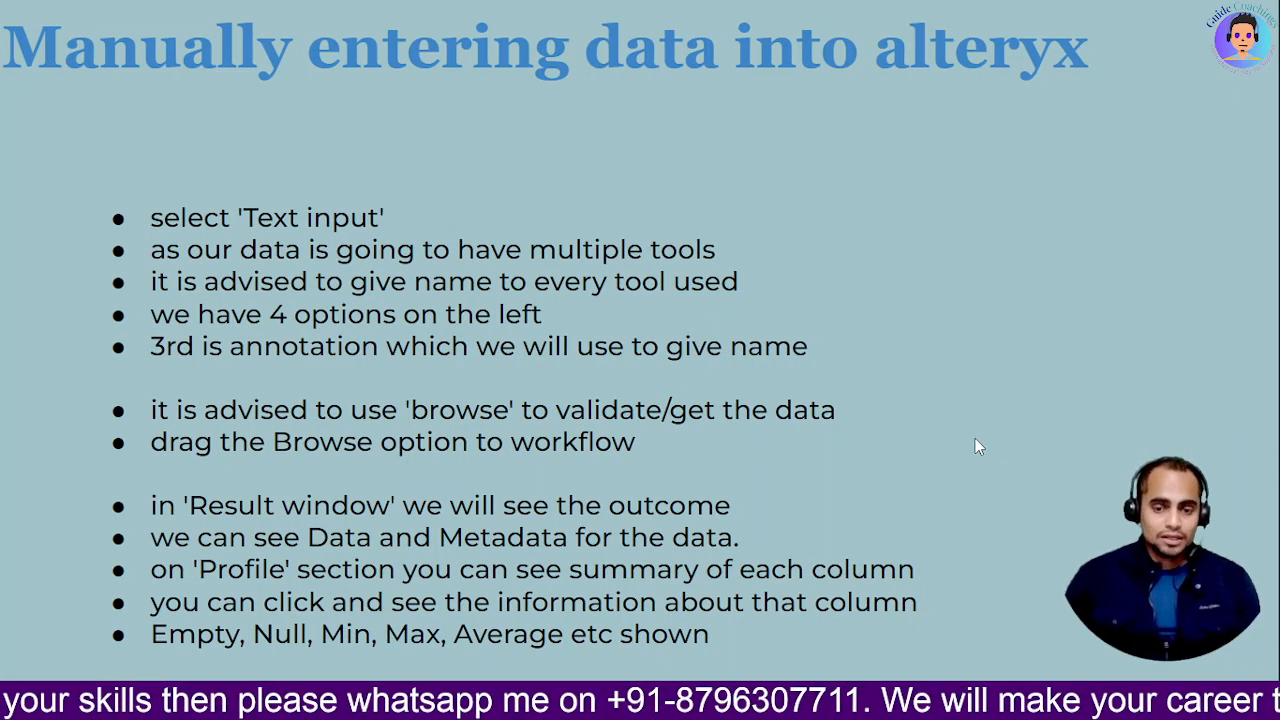
# Advance to the importing-data-from-CSV slide and compare it with the CSV file in Notepad
pyautogui.press('Right')
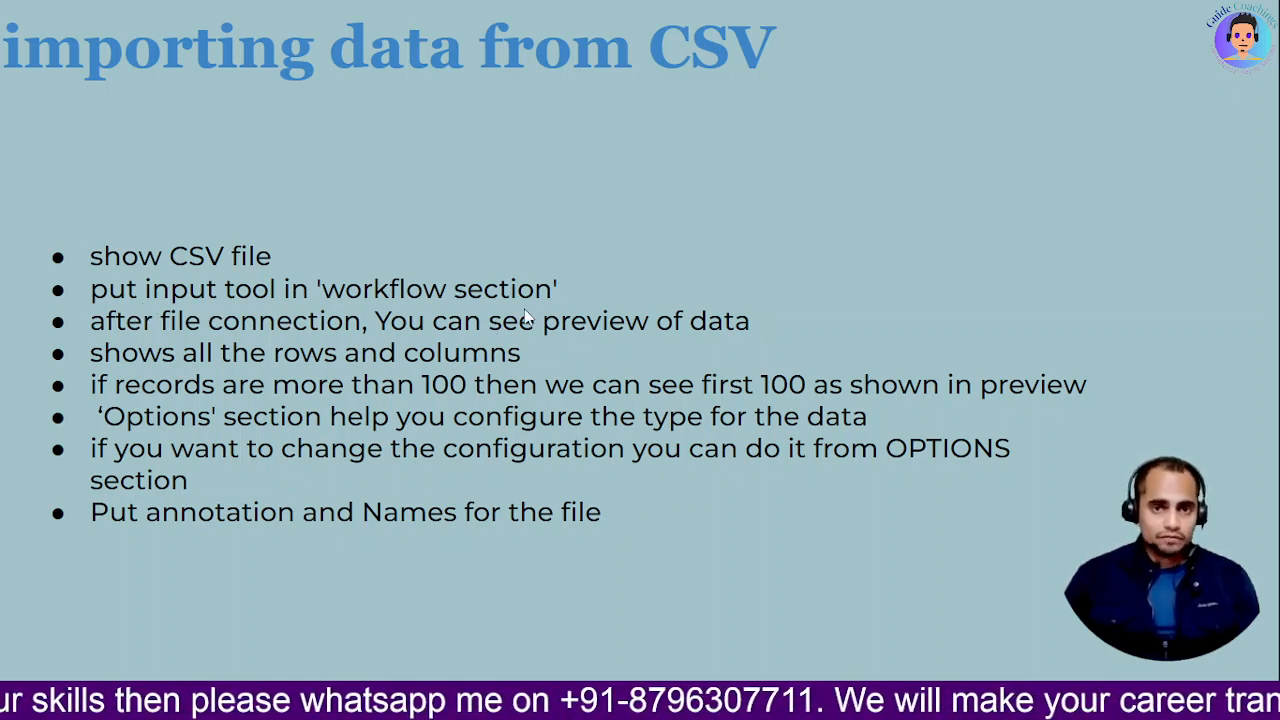
pyautogui.hotkey('alt', 'Tab')
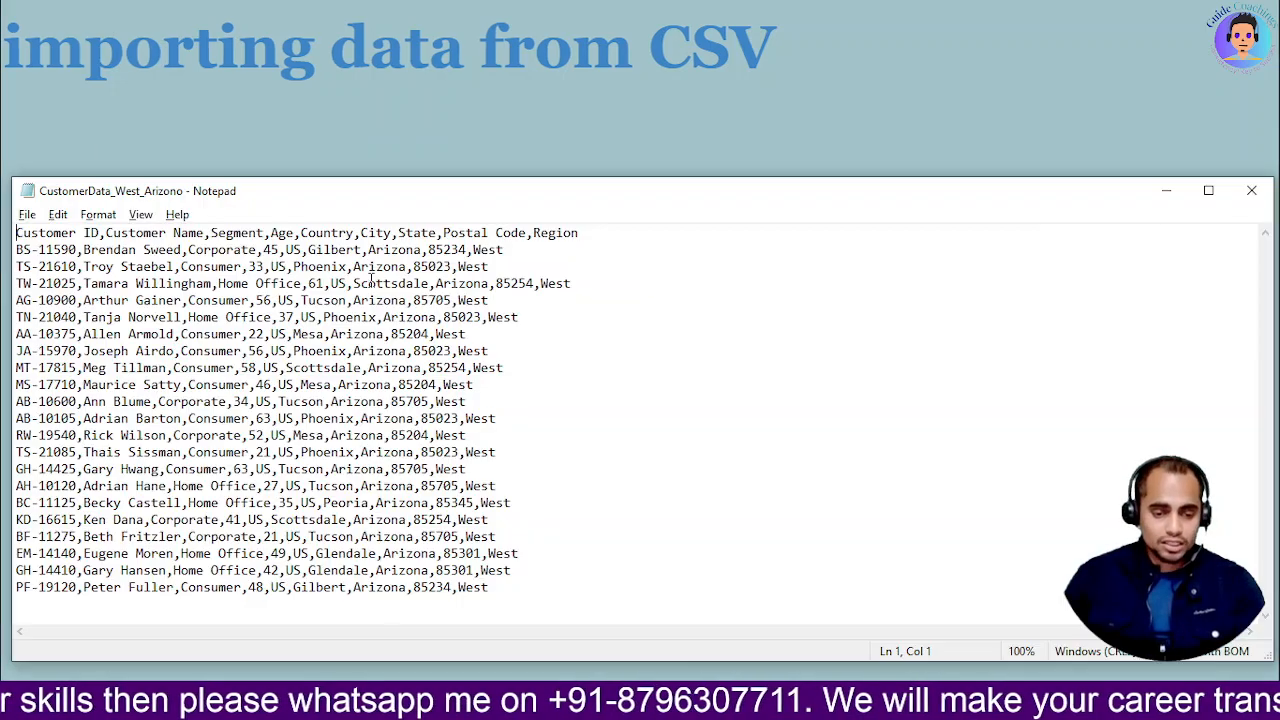
pyautogui.hotkey('alt', 'Tab')
pyautogui.hotkey('alt', 'Tab')
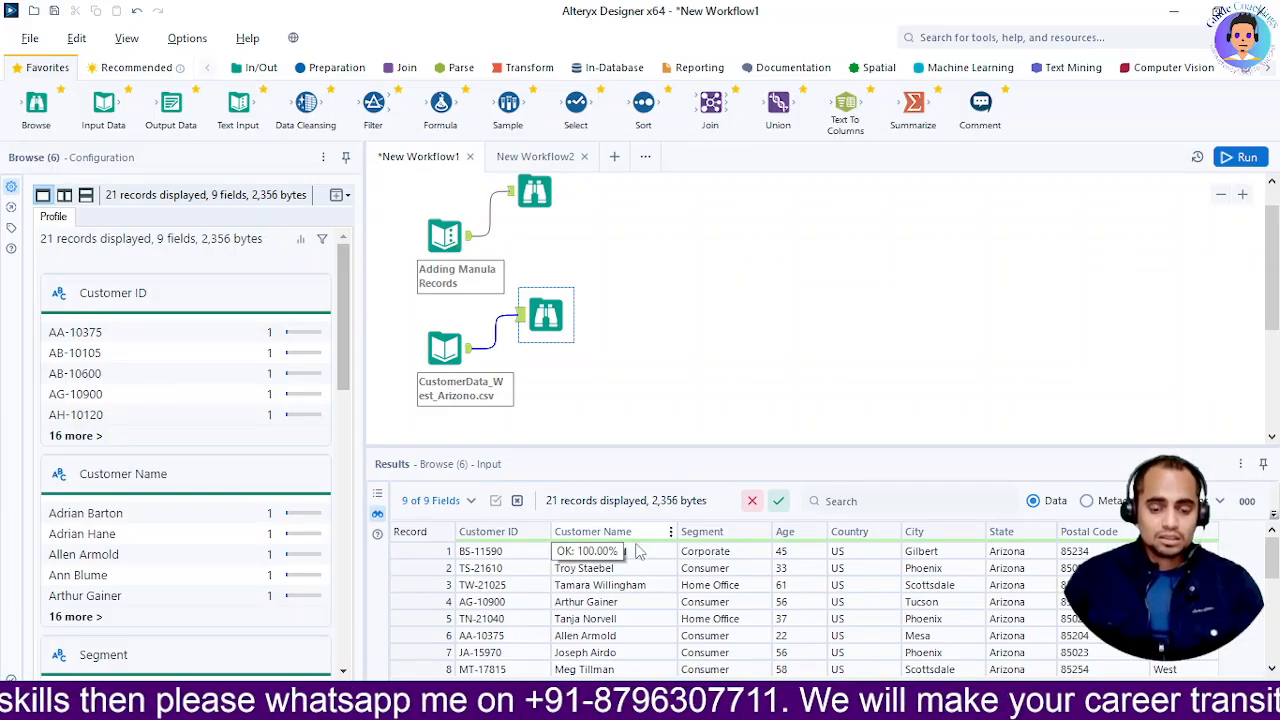
pyautogui.hotkey('alt', 'Tab')
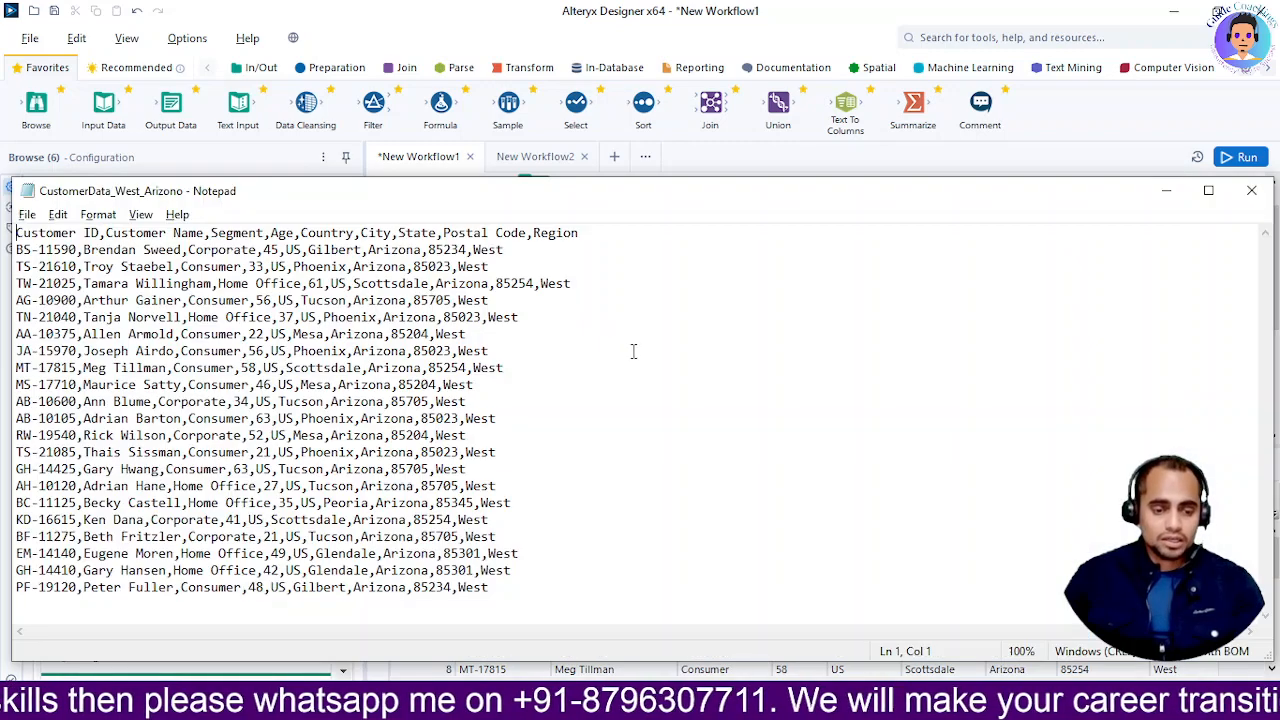
pyautogui.hotkey('alt', 'Tab')
pyautogui.hotkey('alt', 'Tab')
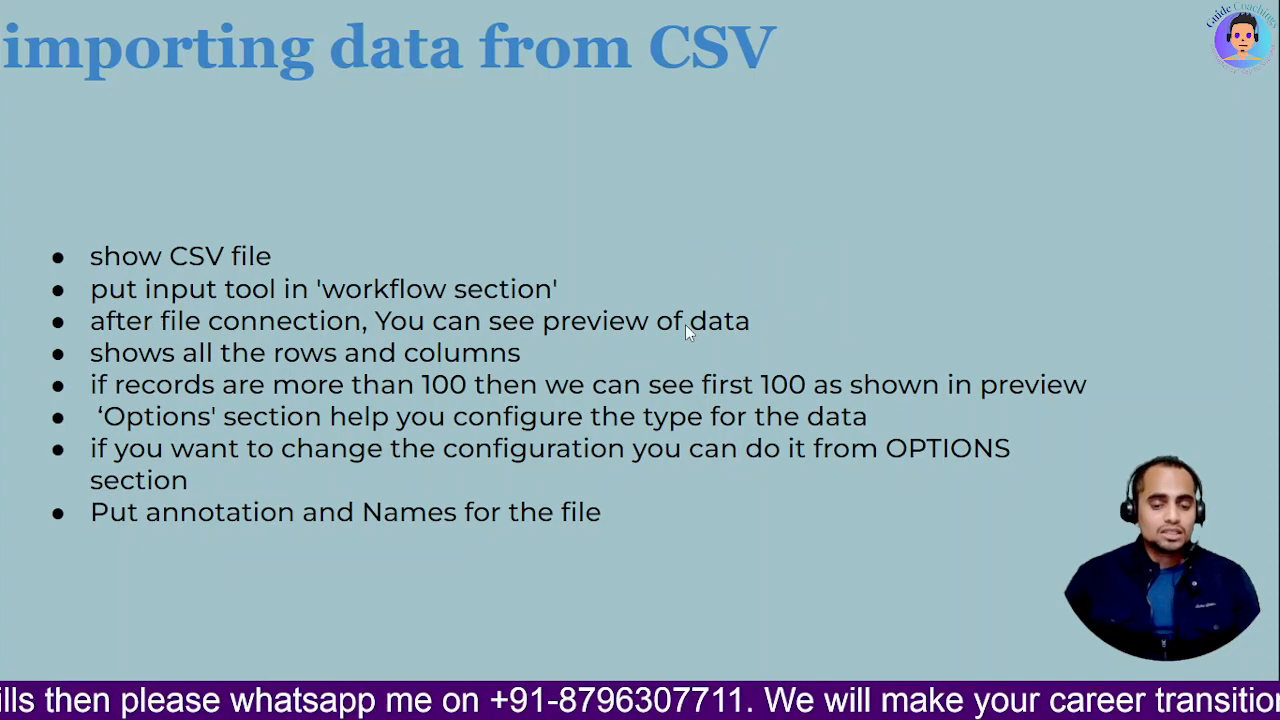
pyautogui.hotkey('alt', 'Tab')
pyautogui.hotkey('alt', 'Tab')
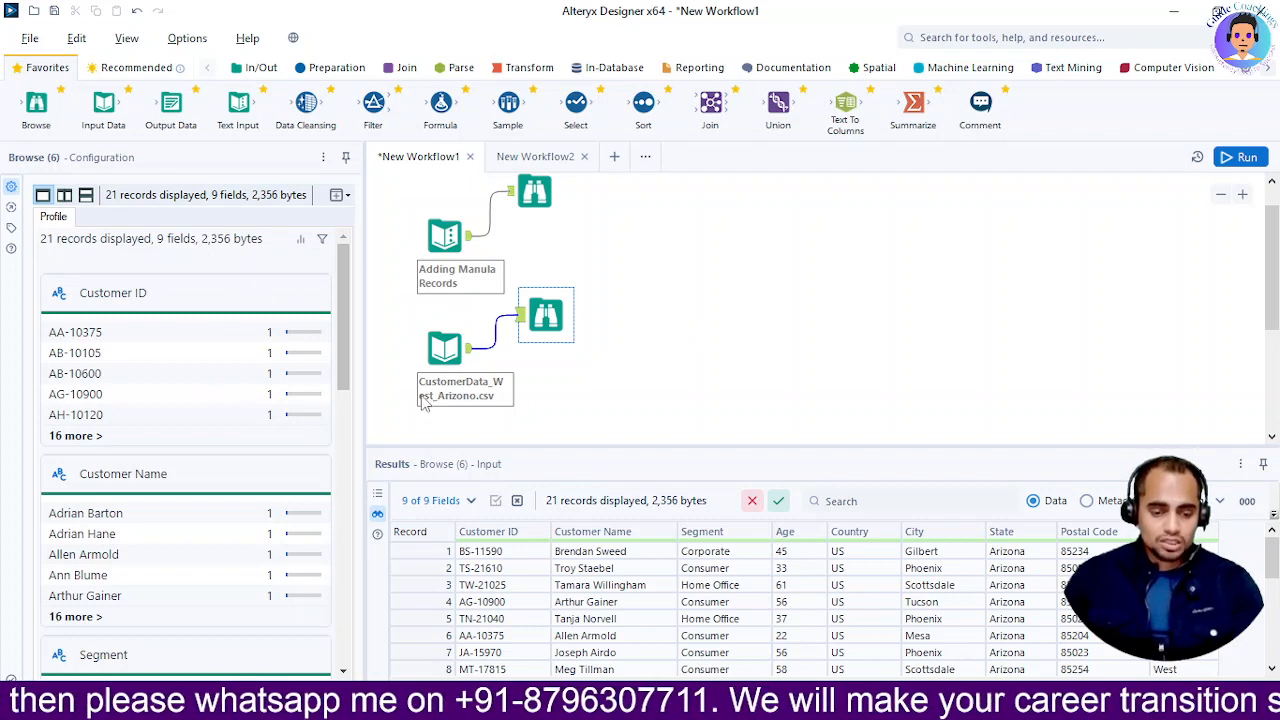
# Show the CustomerData_West_Arizono.csv input's Configuration, then return to the CSV import slide
pyautogui.click(440, 350)
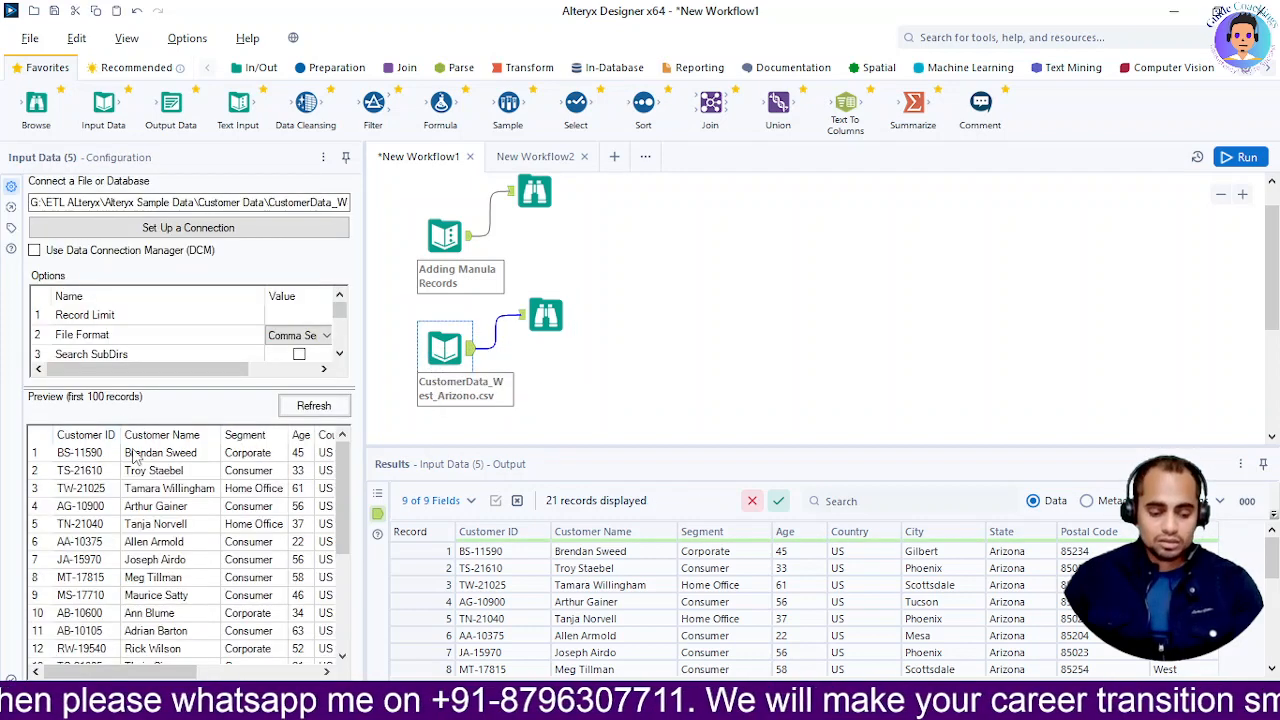
pyautogui.hotkey('alt', 'Tab')
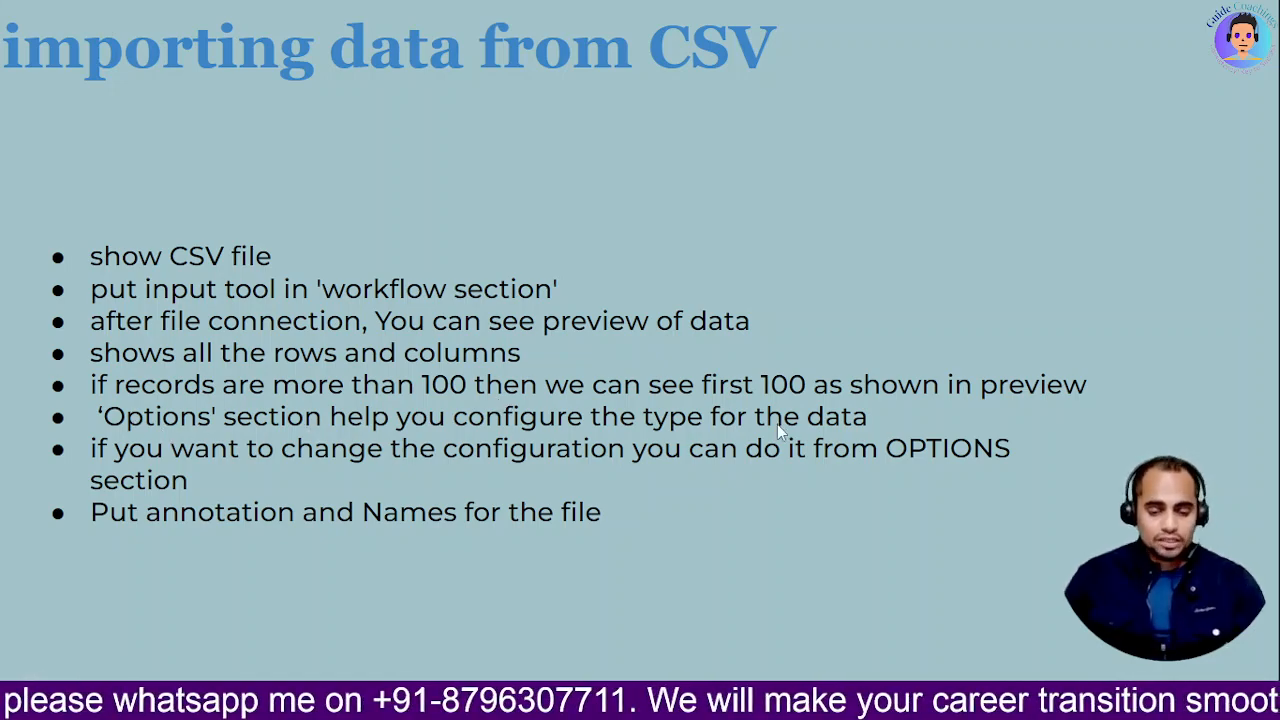
# Go back from the CSV import slide to the Alteryx workflow
pyautogui.hotkey('alt', 'Tab')
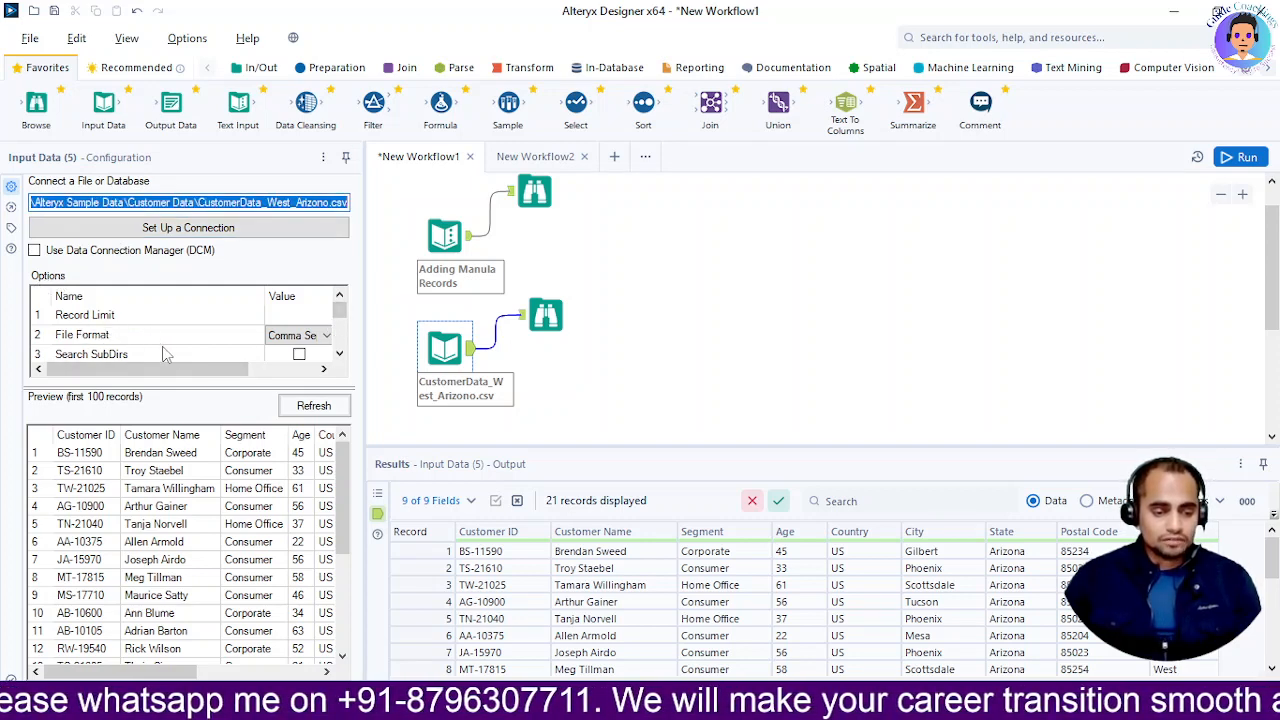
# Look over the Arizona input's Options grid and rerun the workflow with Ctrl+R
pyautogui.scroll(-2, 250, 358)
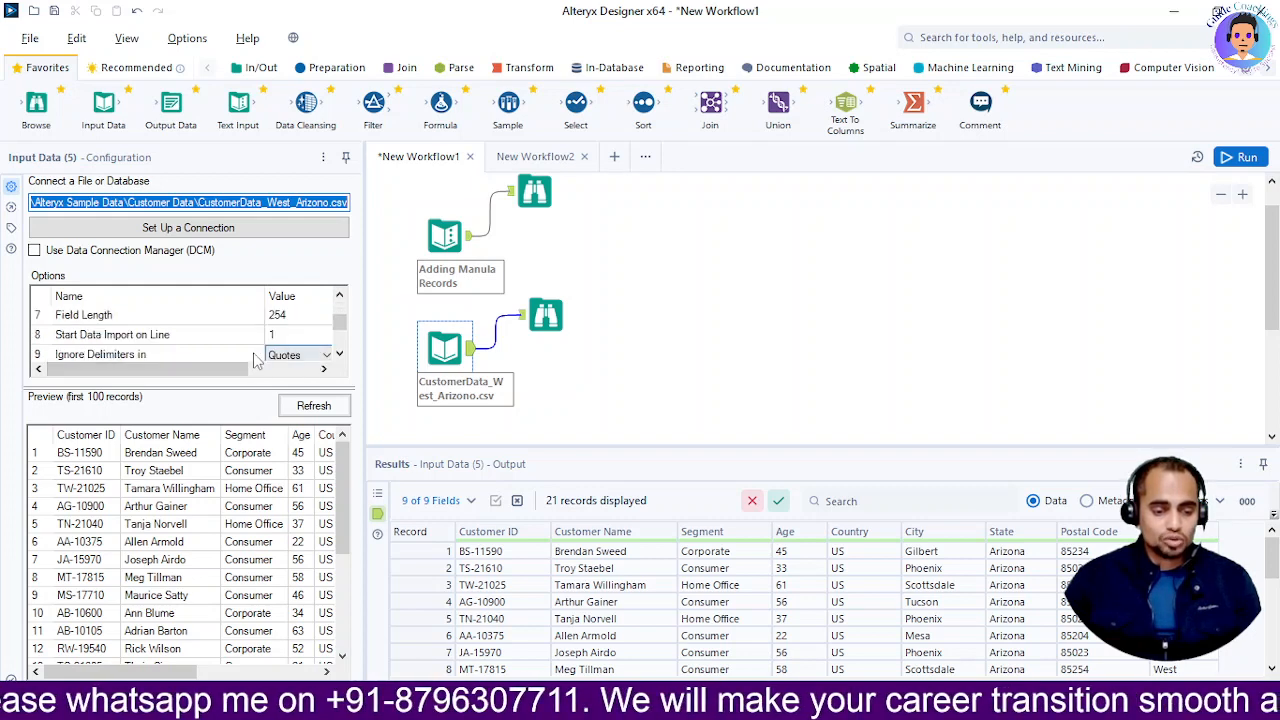
pyautogui.scroll(-2, 188, 350)
pyautogui.scroll(4, 170, 348)
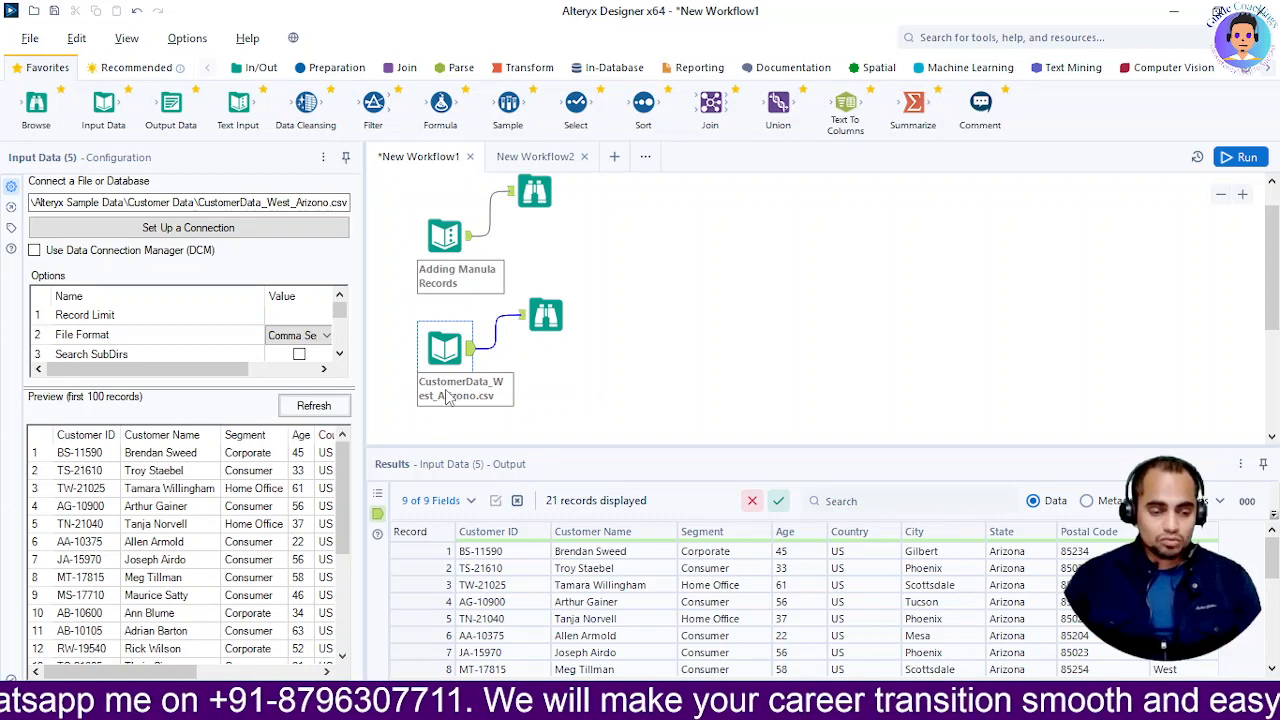
pyautogui.hotkey('ctrl', 'r')
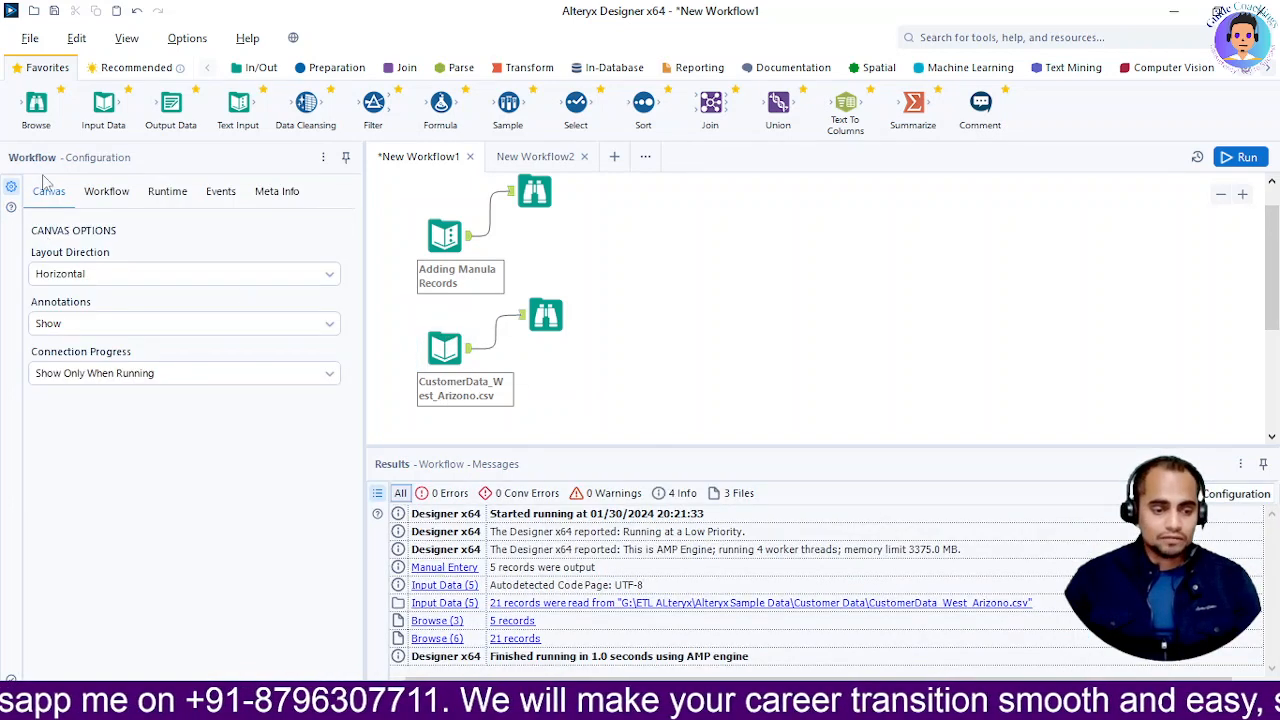
# Replace the name Input Data (5) with 'CSV file', annotate 'Adding CSV Data', and rerun
pyautogui.click(445, 346)
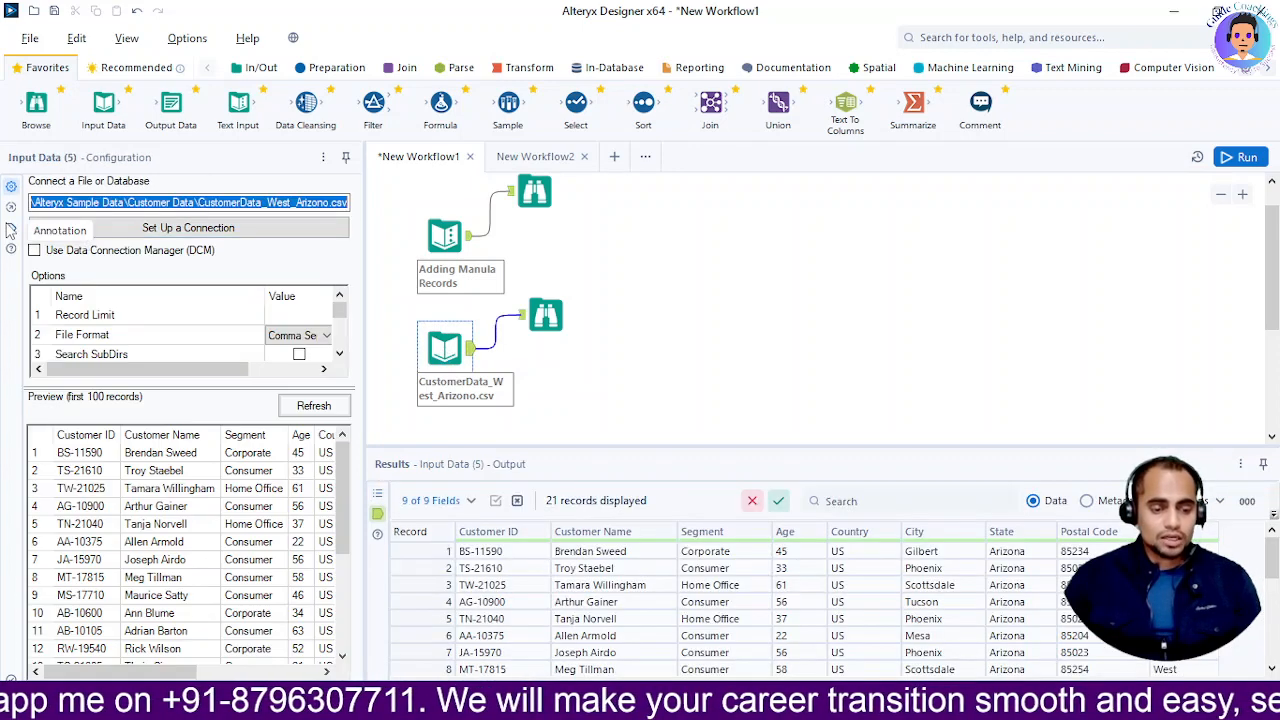
pyautogui.click(11, 228)
pyautogui.moveTo(120, 252); pyautogui.dragTo(25, 250)
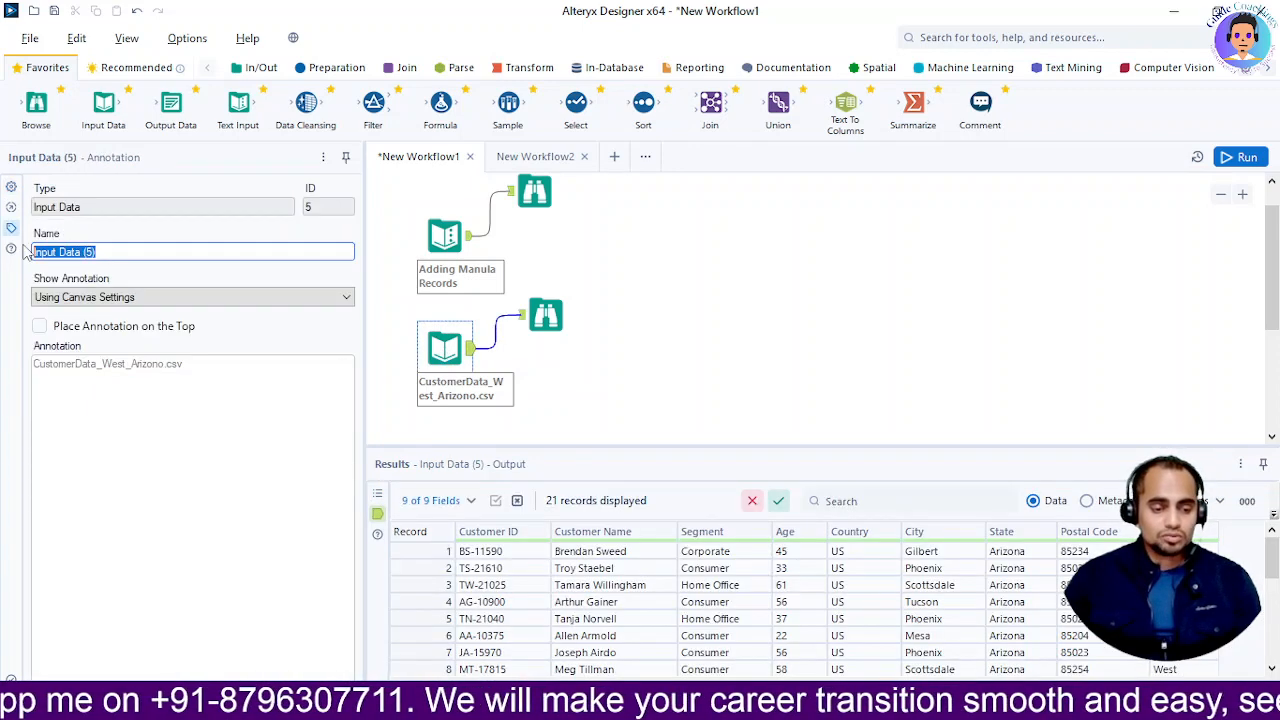
pyautogui.write('CSV file')
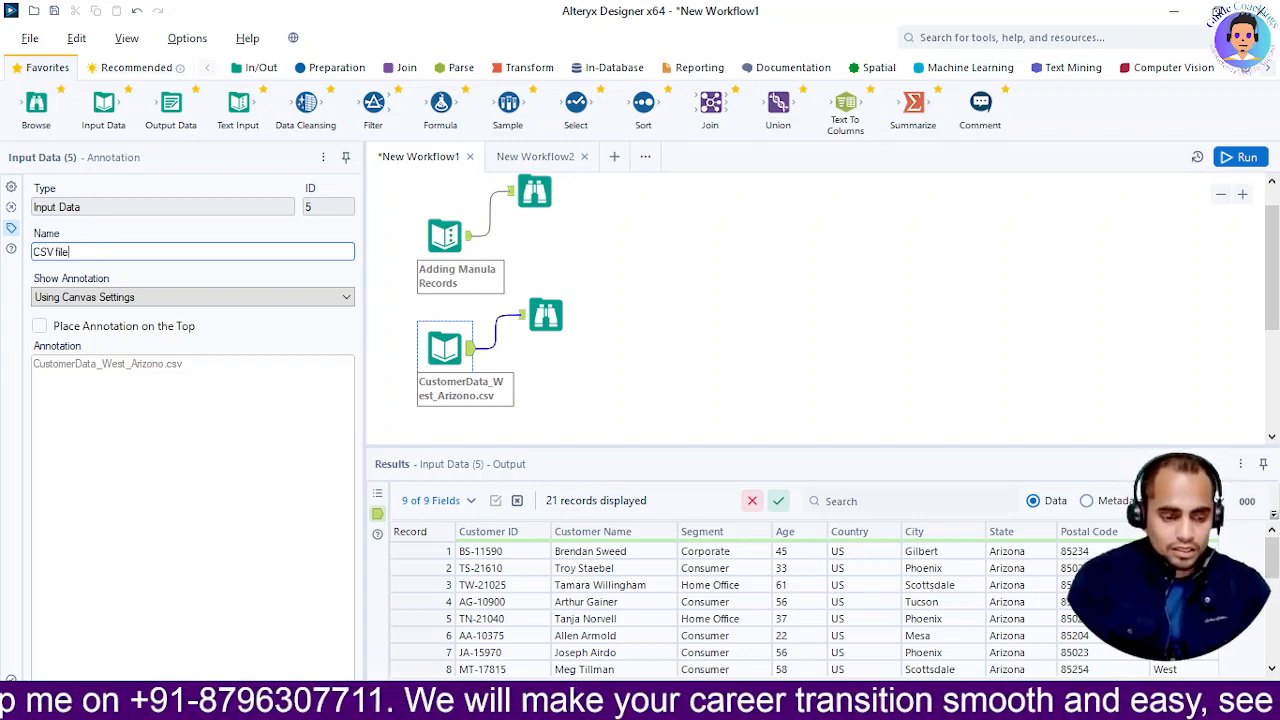
pyautogui.press('Tab')
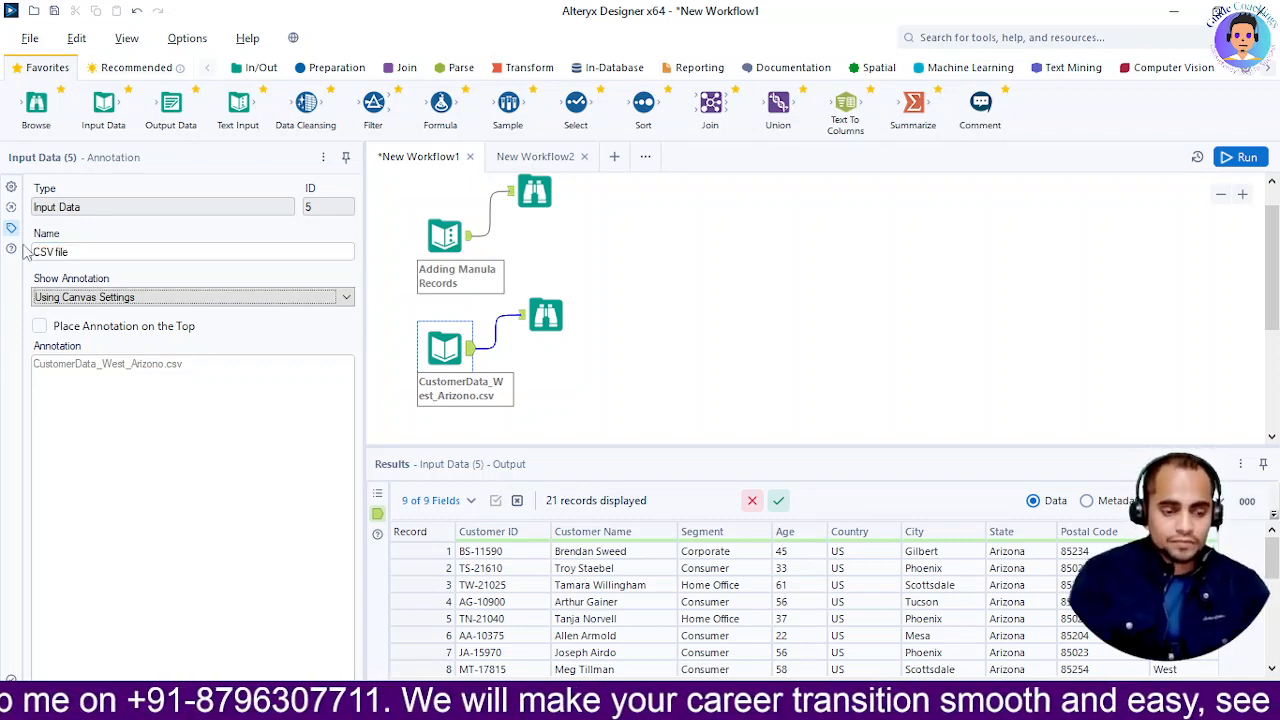
pyautogui.press('Tab')
pyautogui.press('Tab')
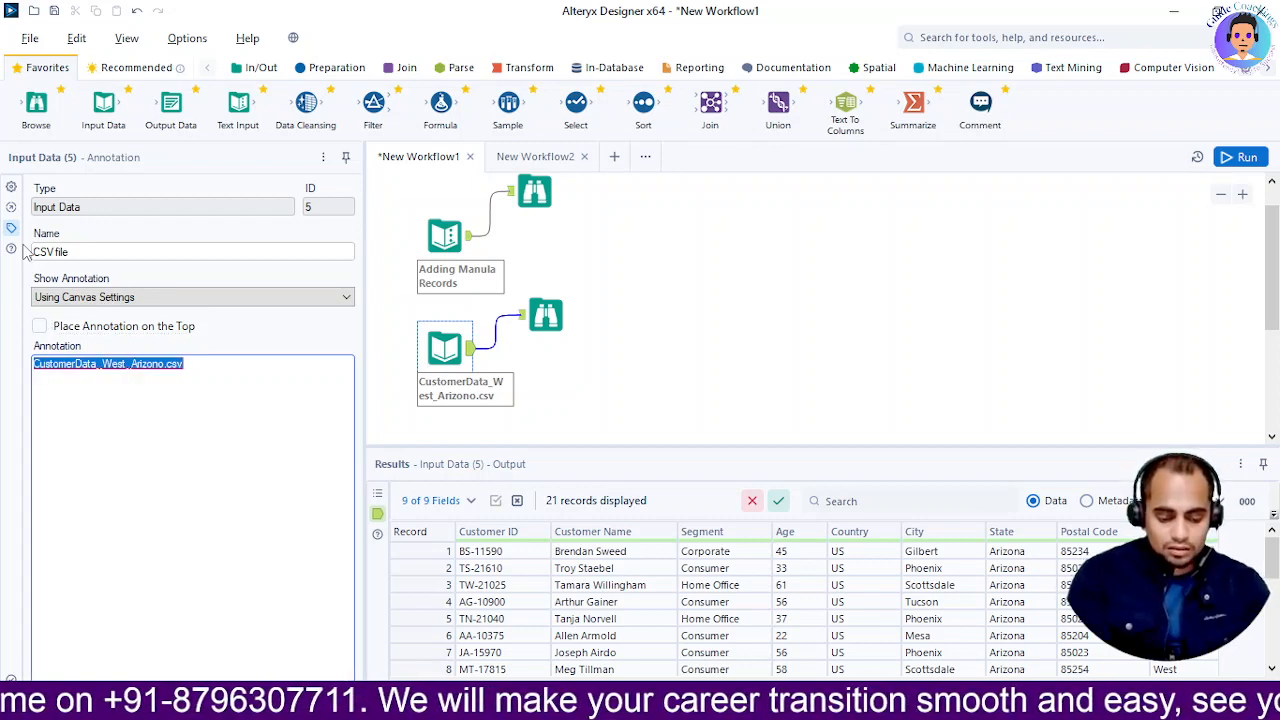
pyautogui.write('Adding CSV Data')
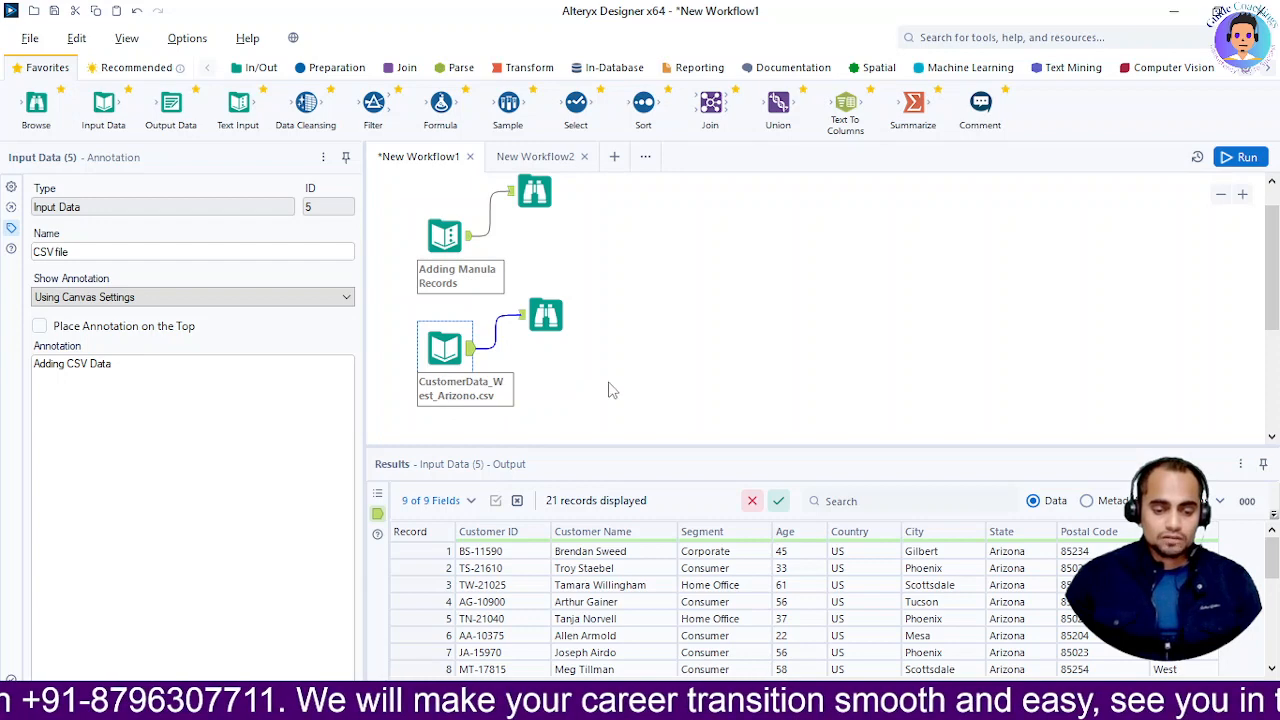
pyautogui.hotkey('ctrl', 'r')
pyautogui.click(444, 347)
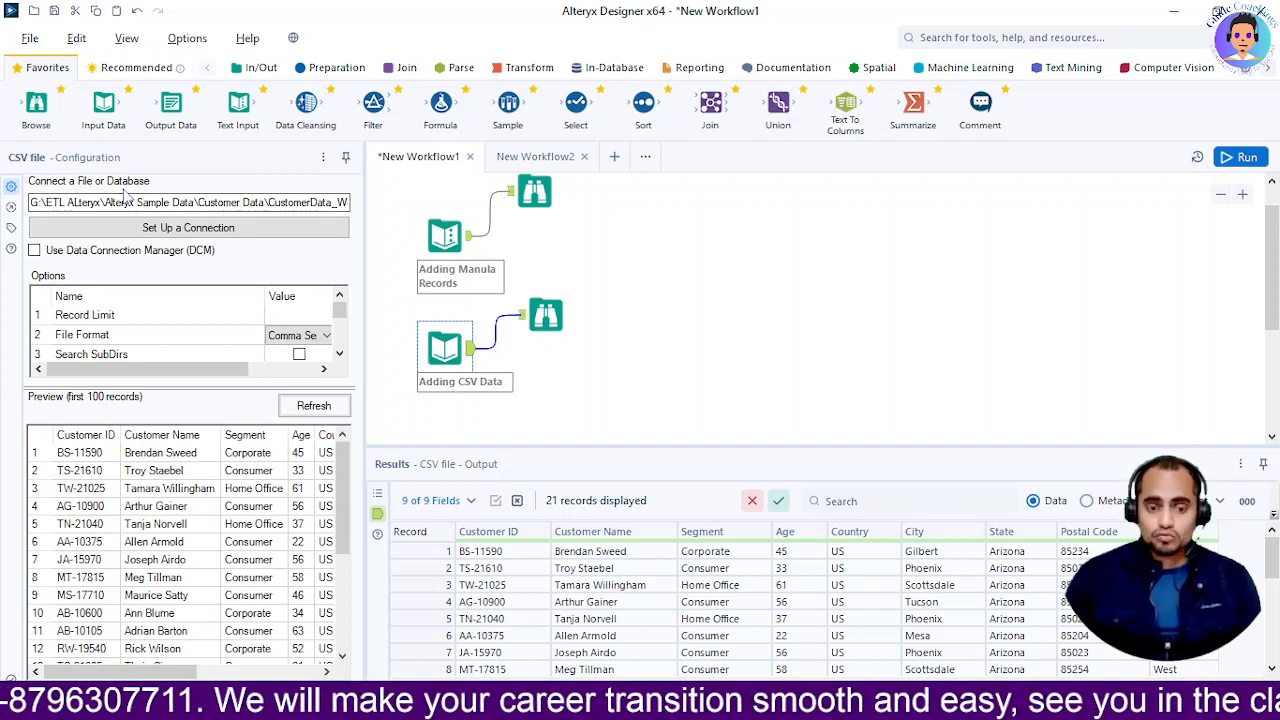
# In New Workflow2, add an Input Data tool and choose a Text file connection
pyautogui.click(545, 160)
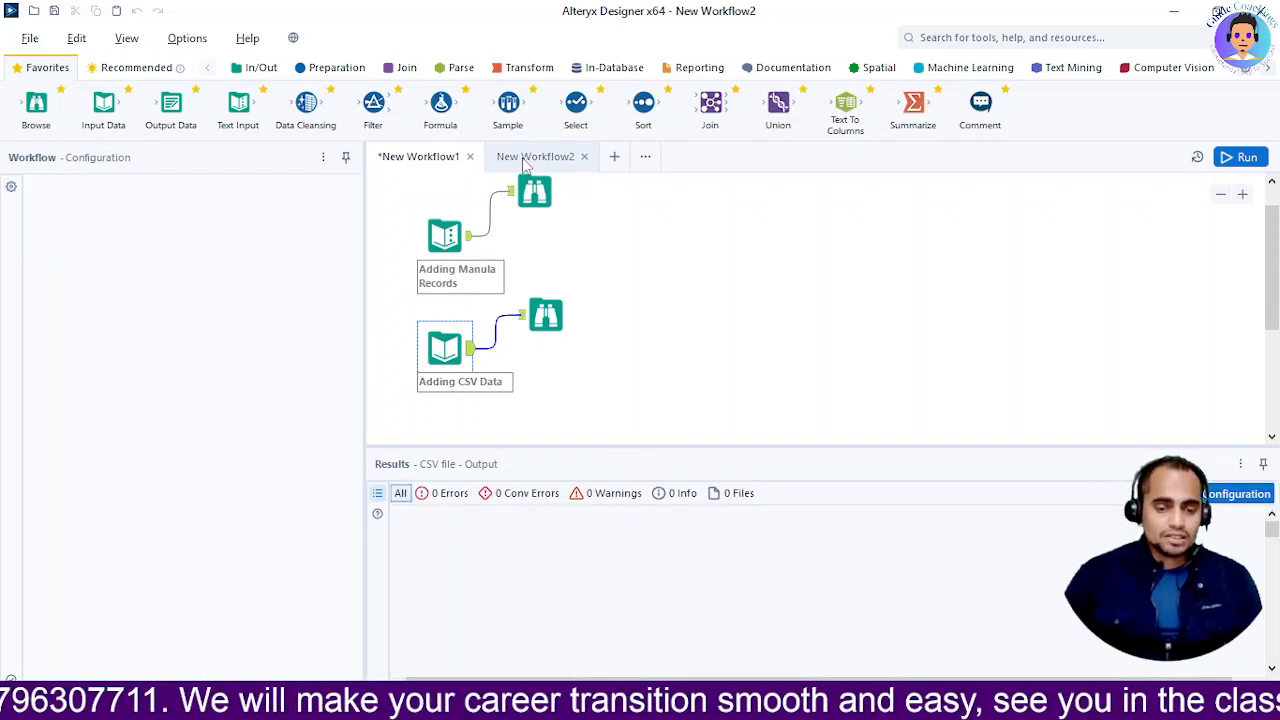
pyautogui.moveTo(104, 104); pyautogui.dragTo(423, 270)
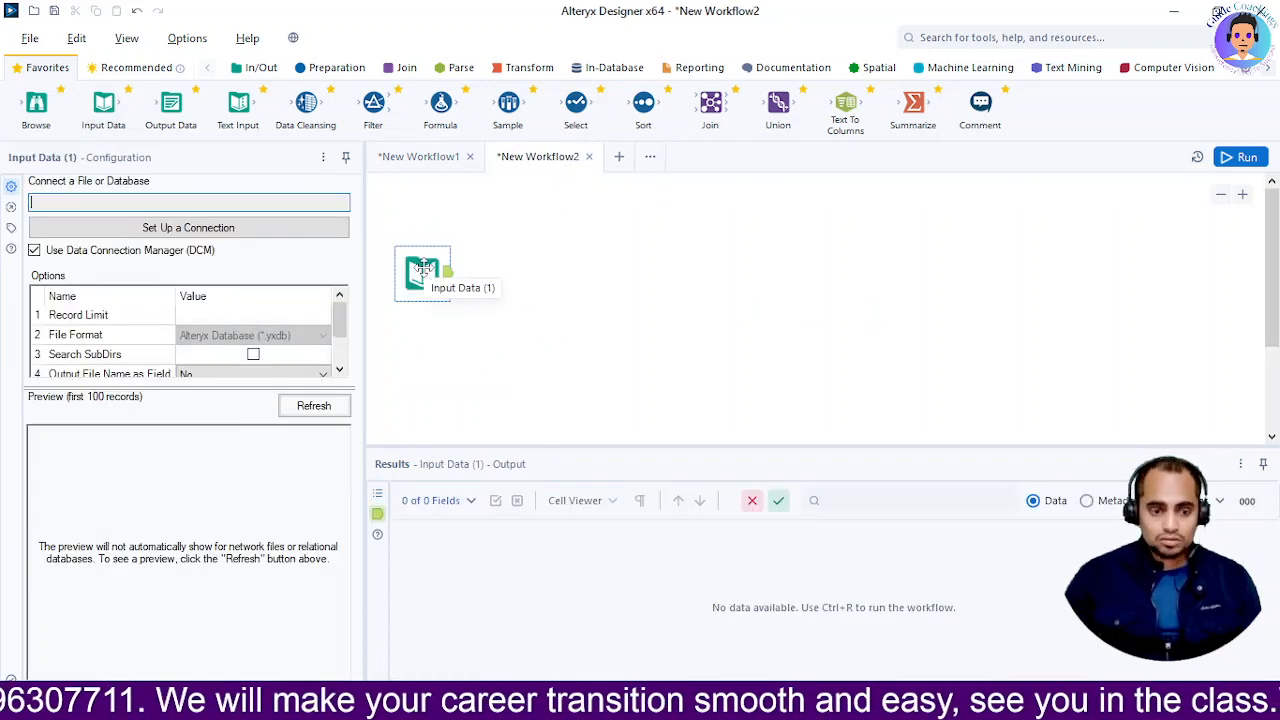
pyautogui.click(170, 228)
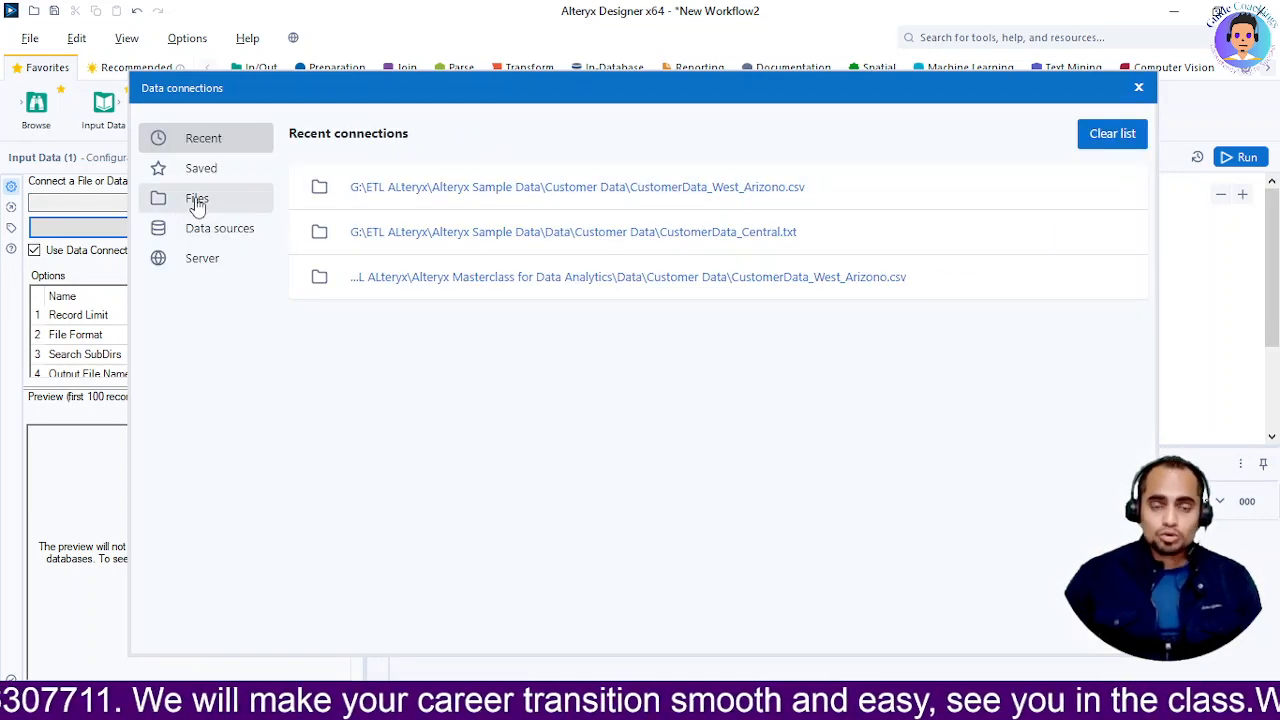
pyautogui.click(197, 201)
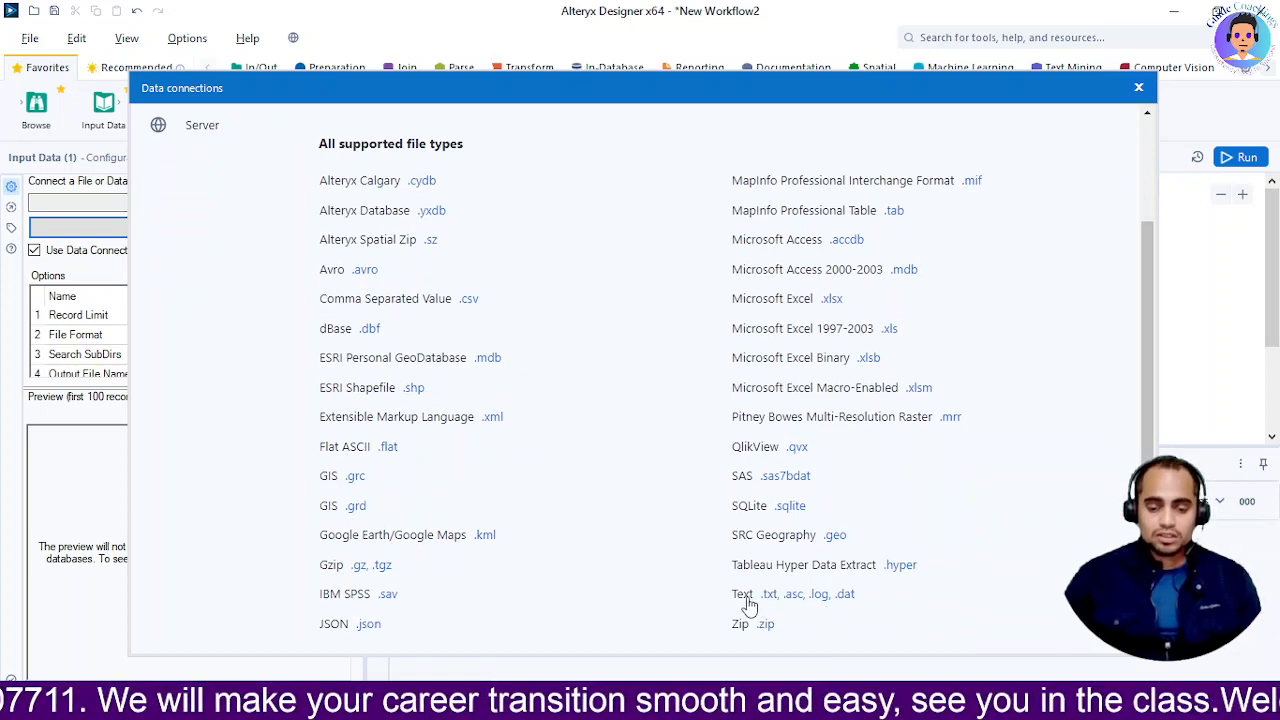
pyautogui.click(744, 594)
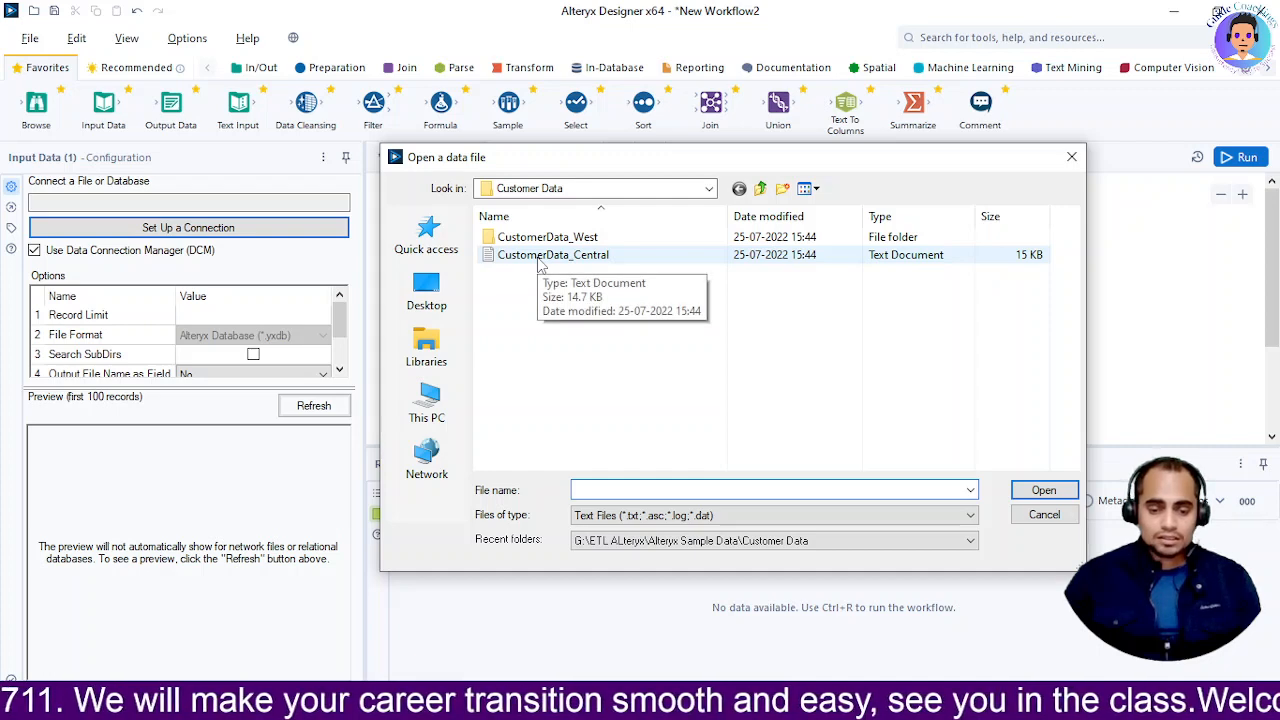
# Open CustomerData_Central from the Customer Data folder, undoing an accidental rename
pyautogui.click(540, 258)
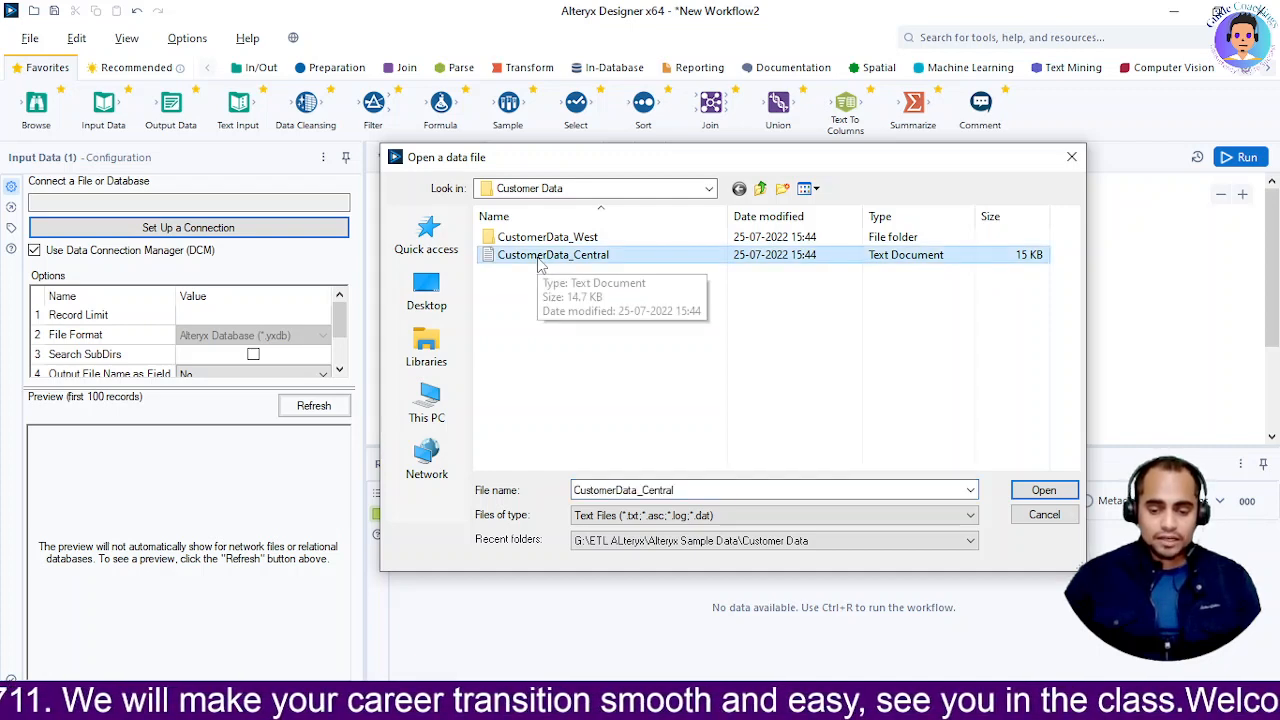
pyautogui.click(540, 257)
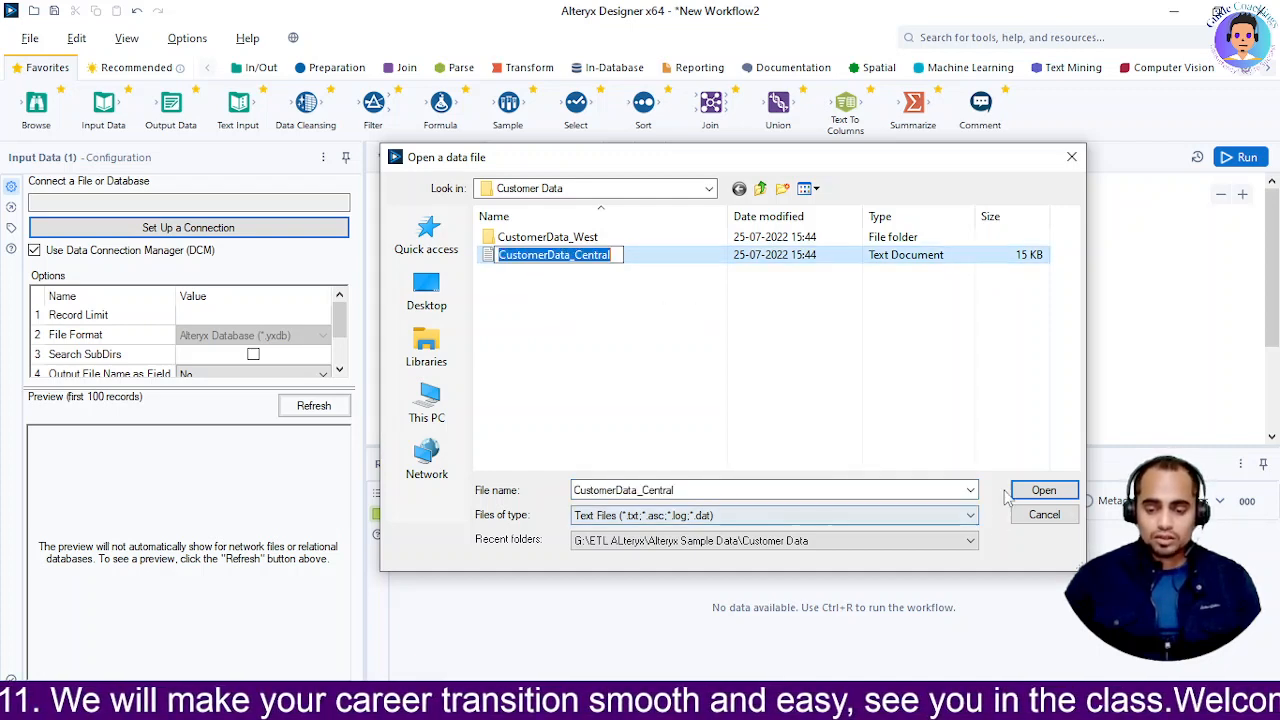
pyautogui.click(1037, 491)
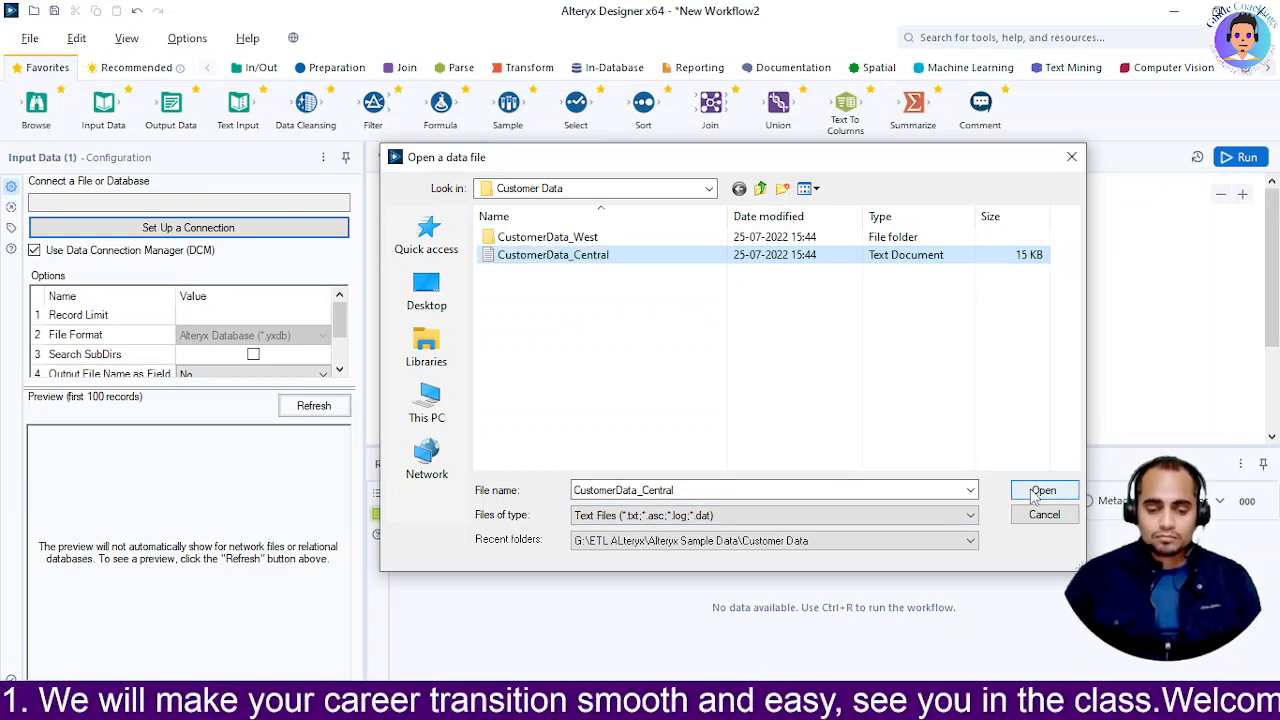
pyautogui.click(700, 338)
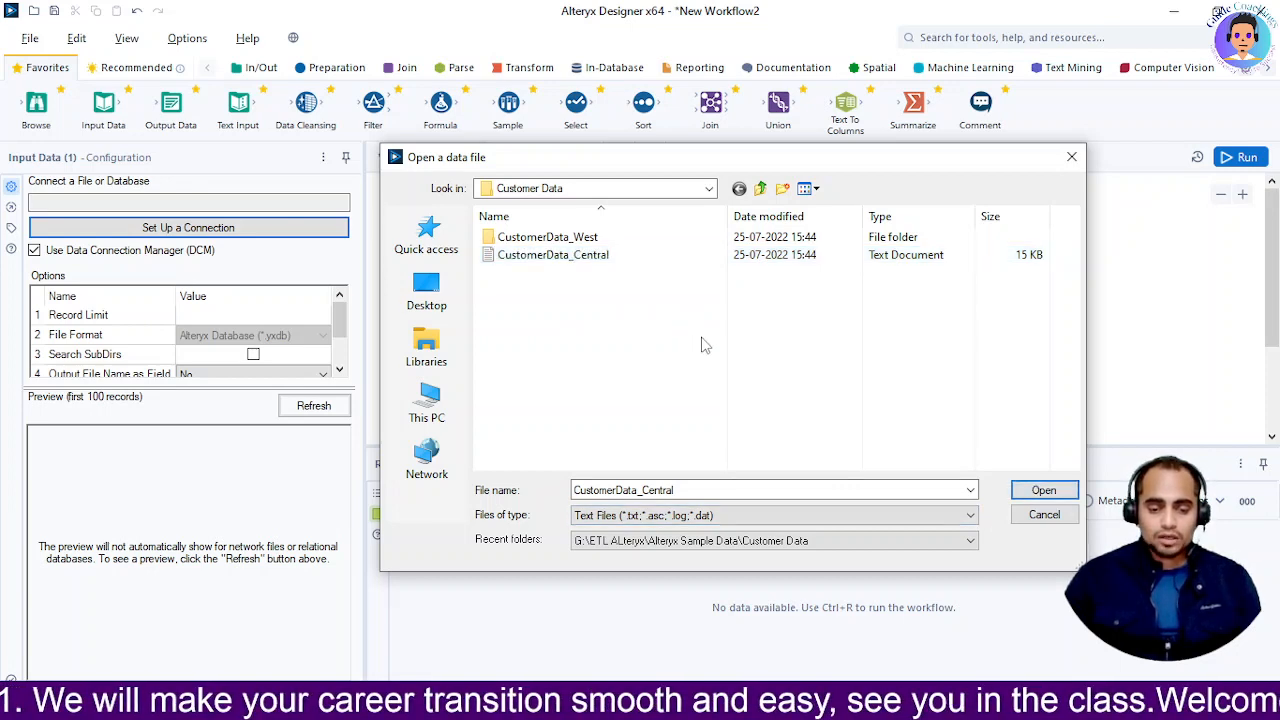
pyautogui.click(1040, 493)
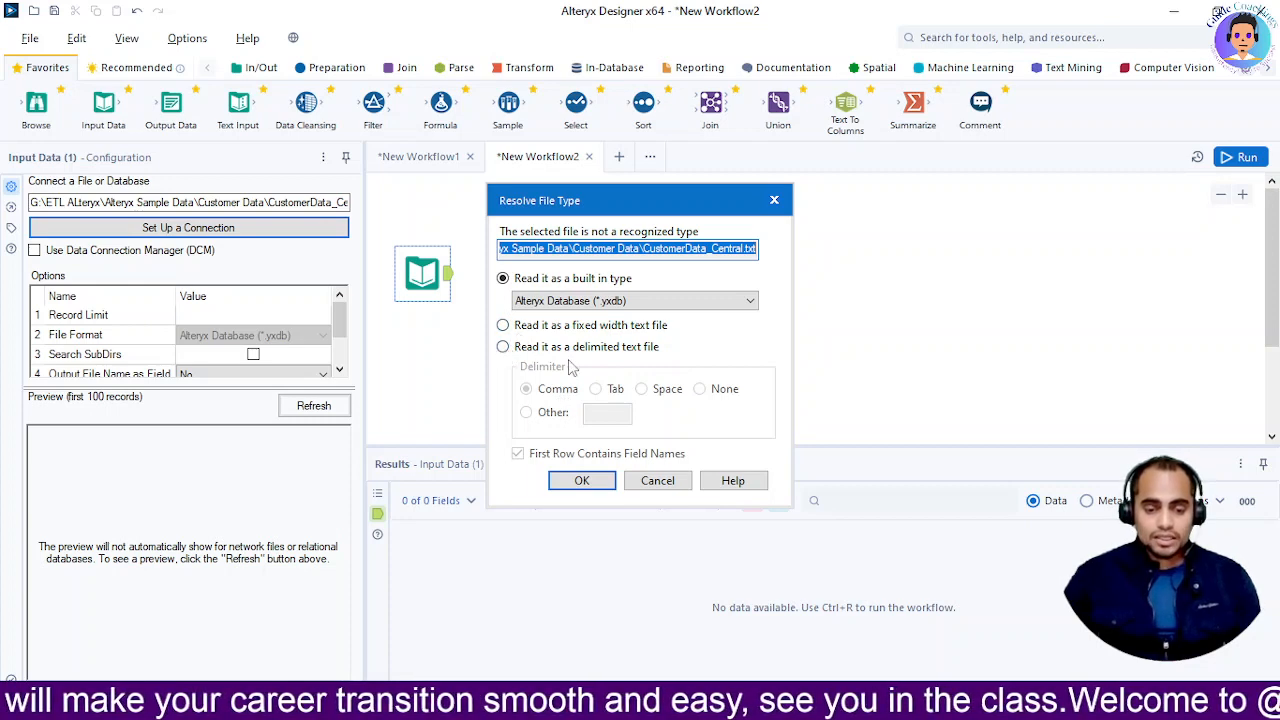
# Read the Central file as Tab-delimited text, then bring up CustomerData_Central in Notepad
pyautogui.click(503, 347)
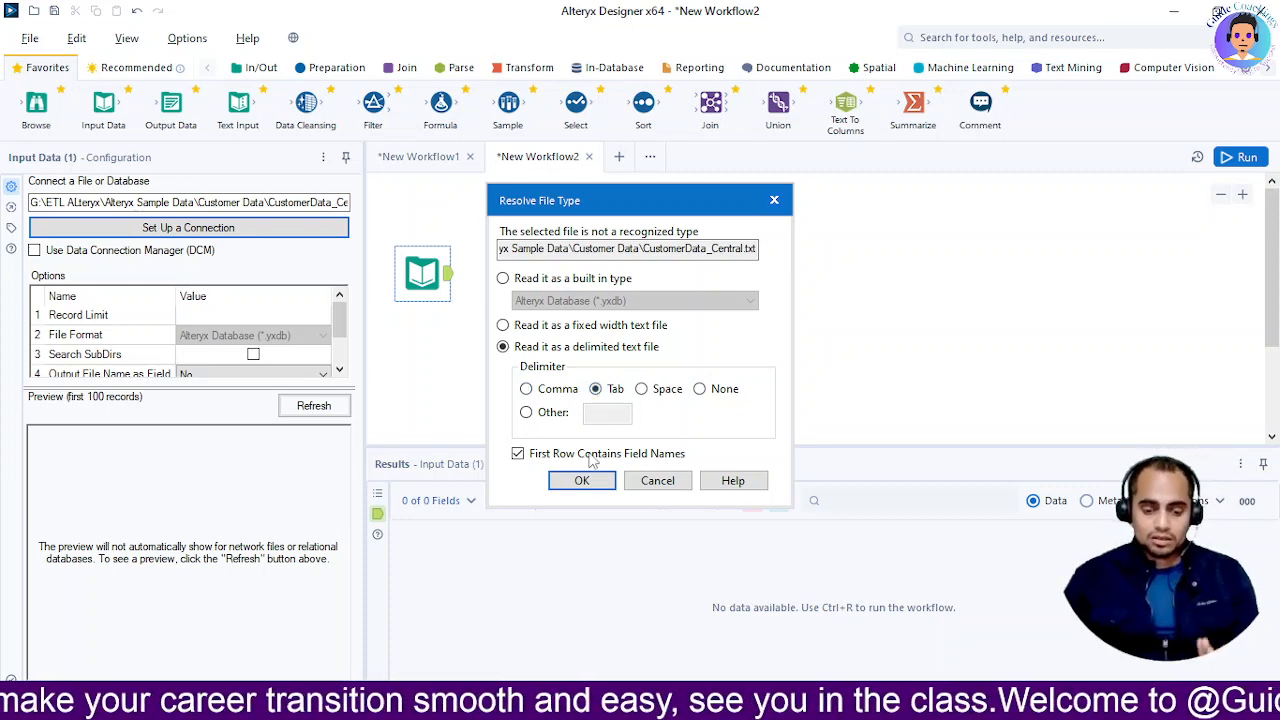
pyautogui.moveTo(648, 707)
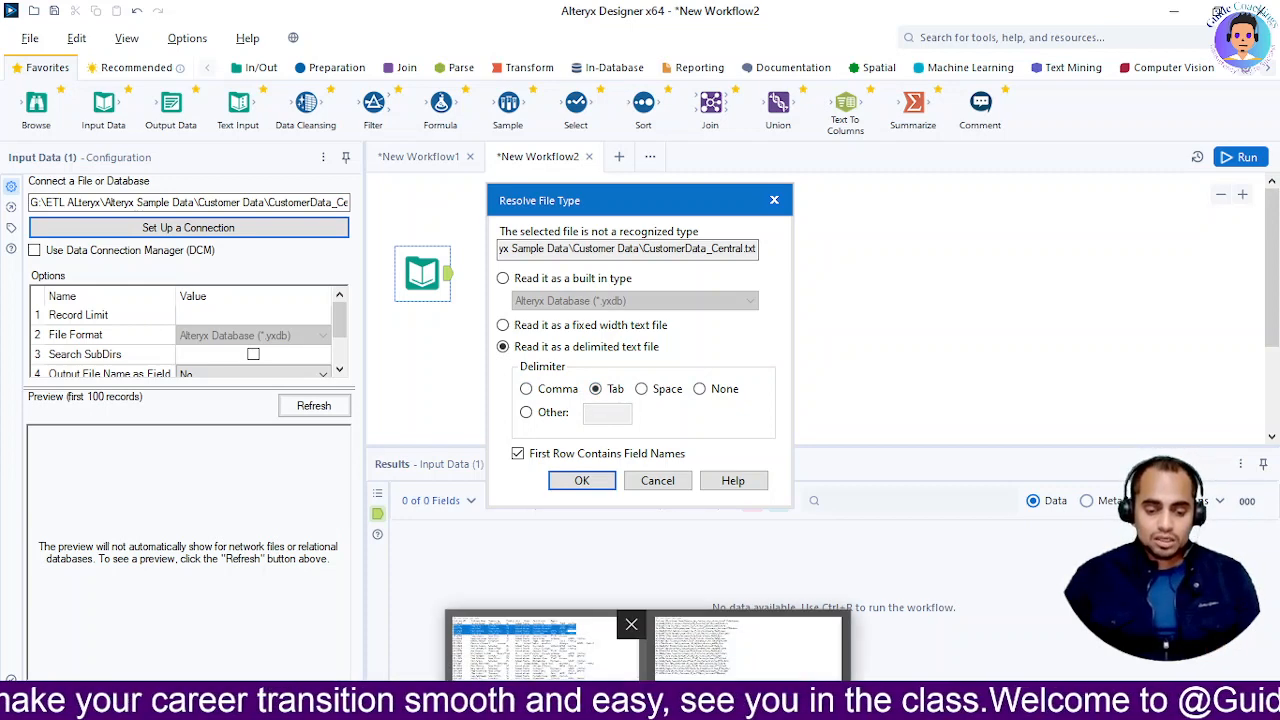
pyautogui.click(553, 652)
pyautogui.click(112, 263)
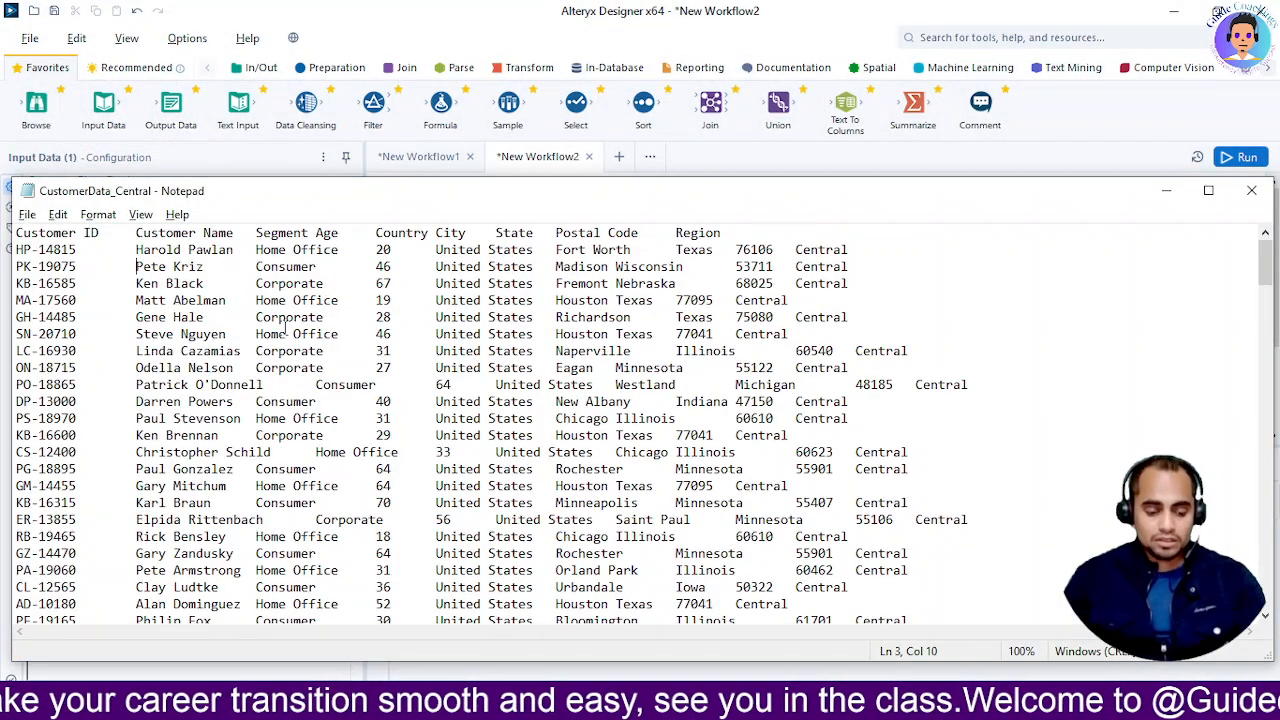
# Select the file's header line in Notepad to confirm it holds the column names
pyautogui.hotkey('alt', 'Tab')
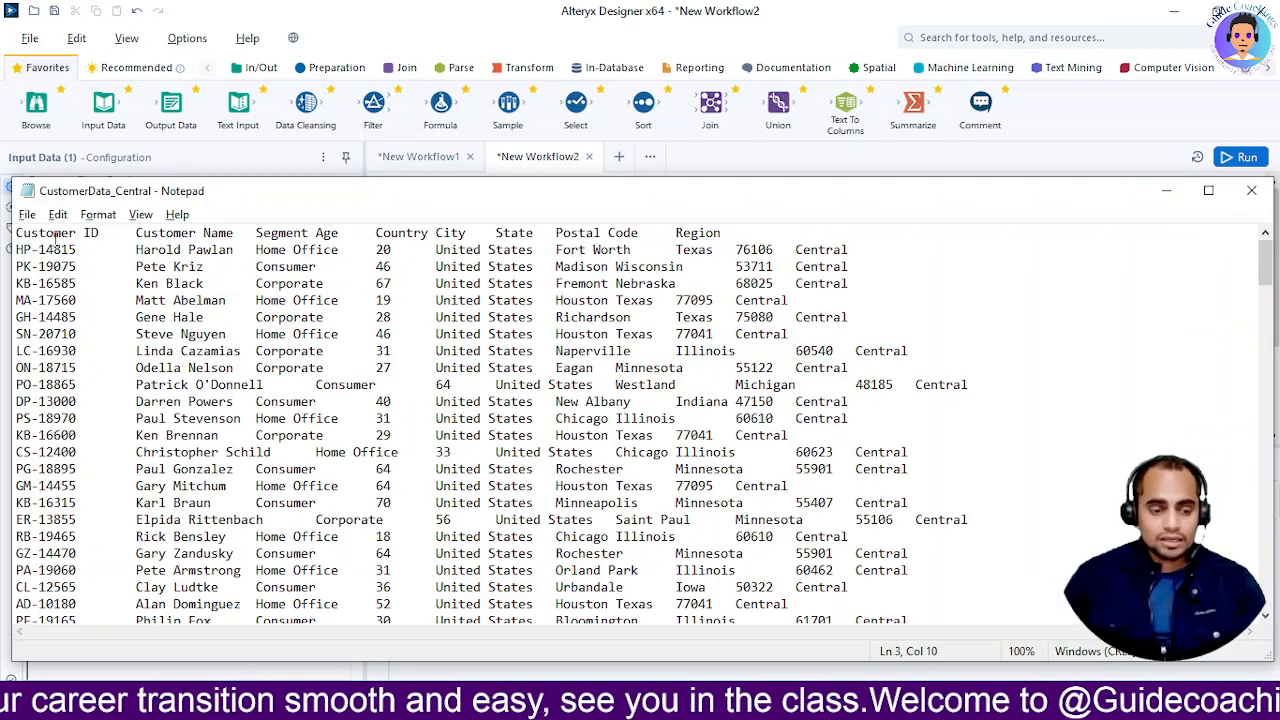
pyautogui.moveTo(17, 232); pyautogui.dragTo(782, 224)
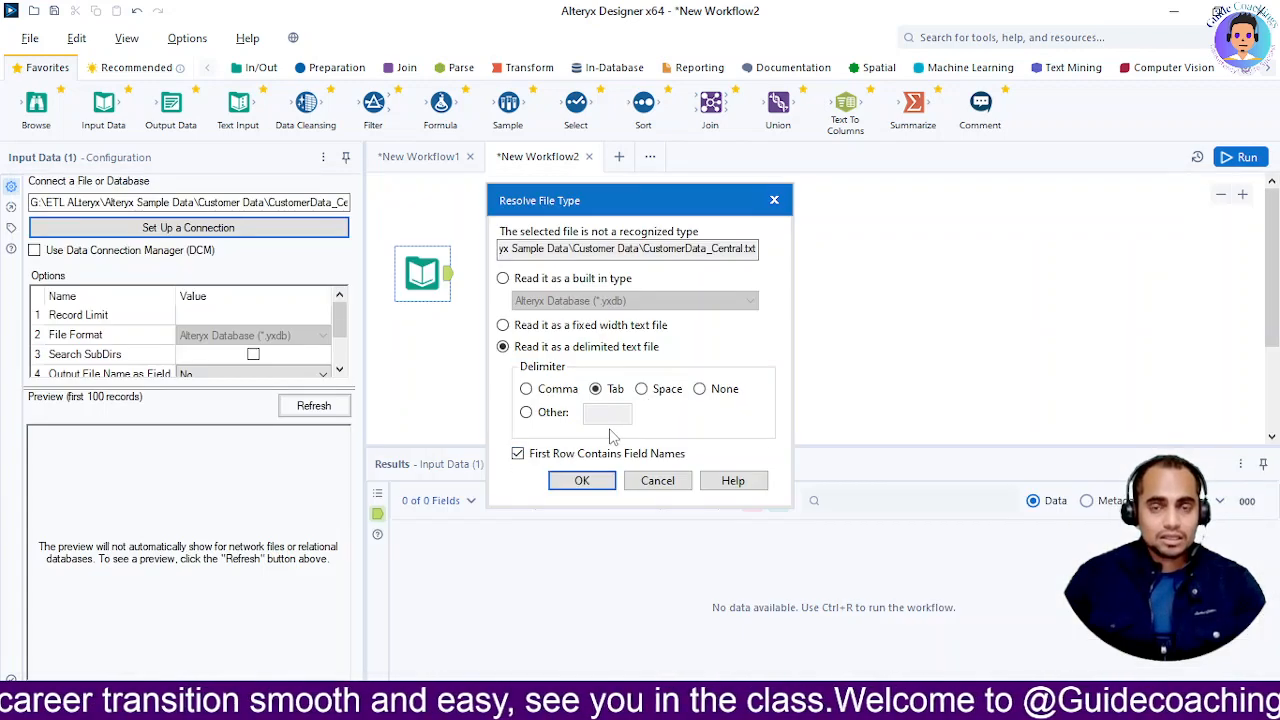
# Enable First Row Contains Field Names, add a Browse tool, and run to get 184 records
pyautogui.click(518, 454)
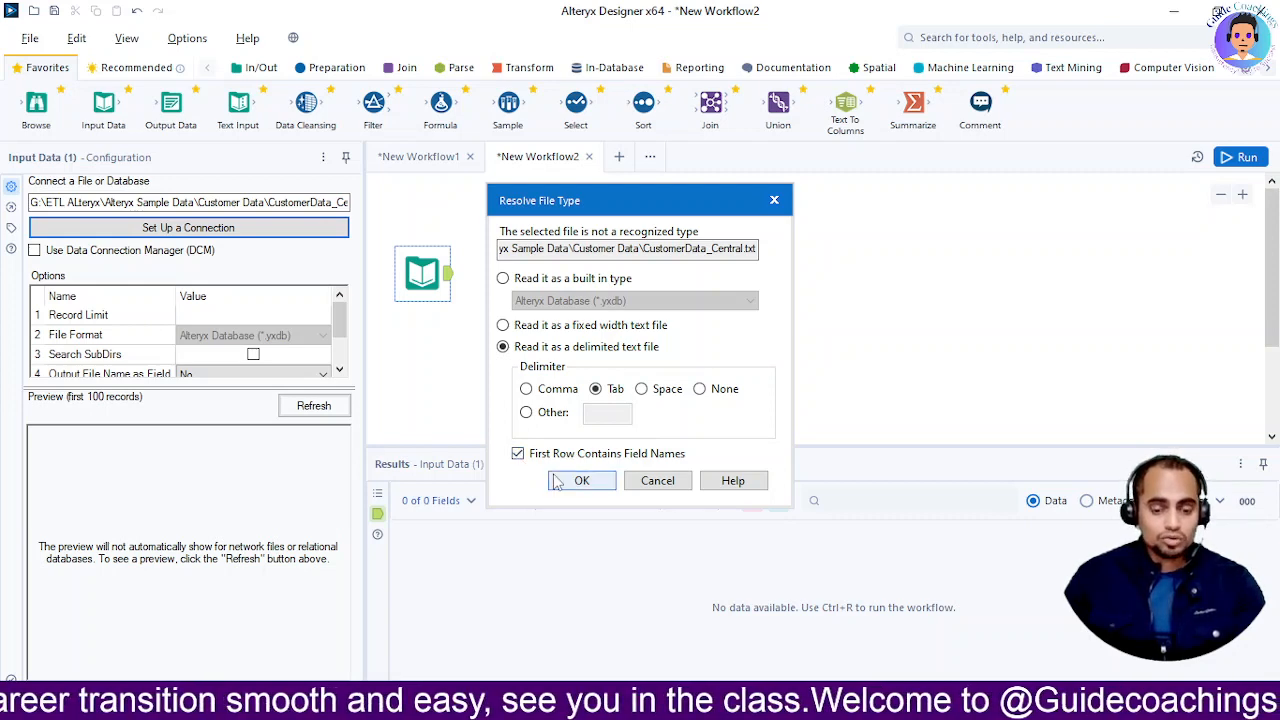
pyautogui.click(582, 481)
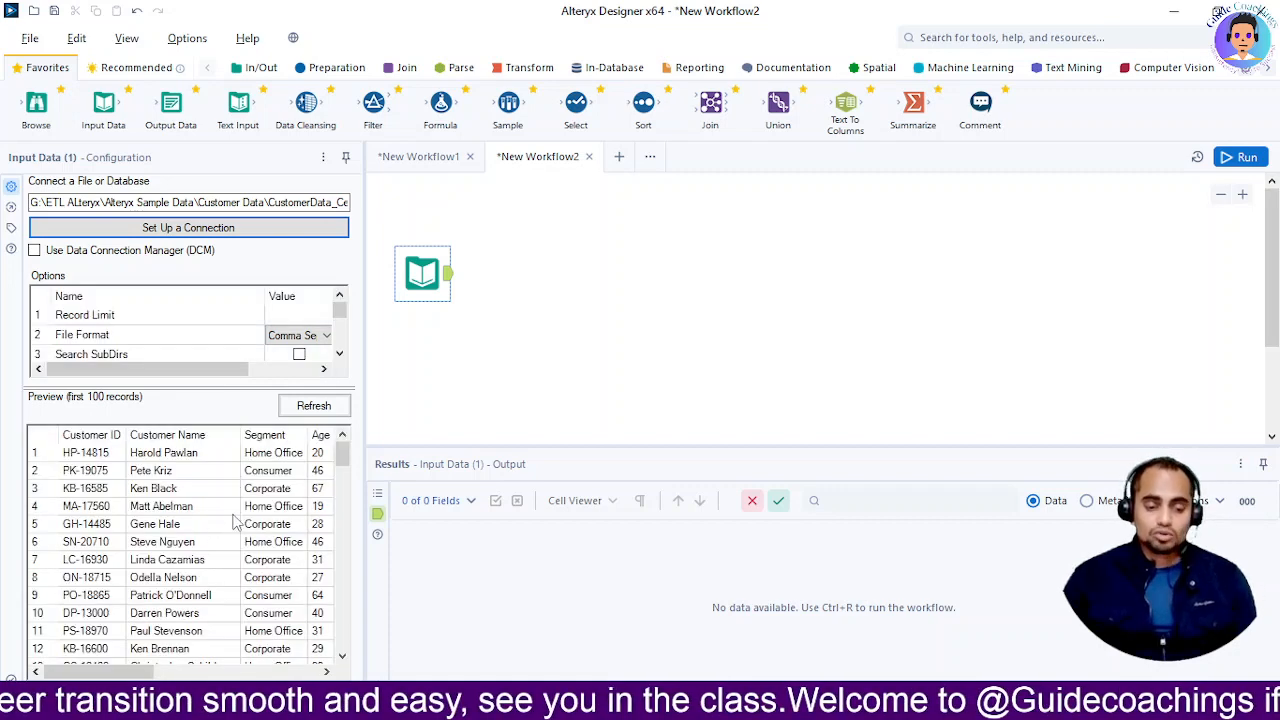
pyautogui.scroll(-1, 255, 567)
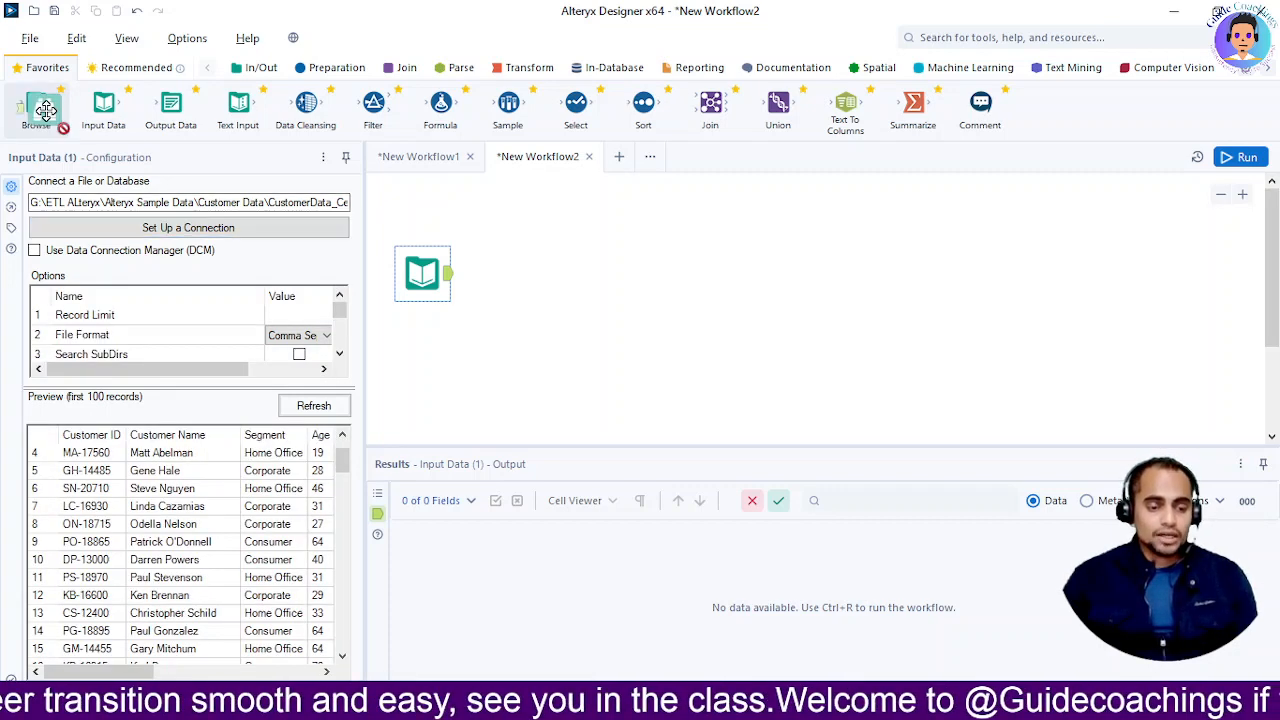
pyautogui.moveTo(38, 108); pyautogui.dragTo(526, 227)
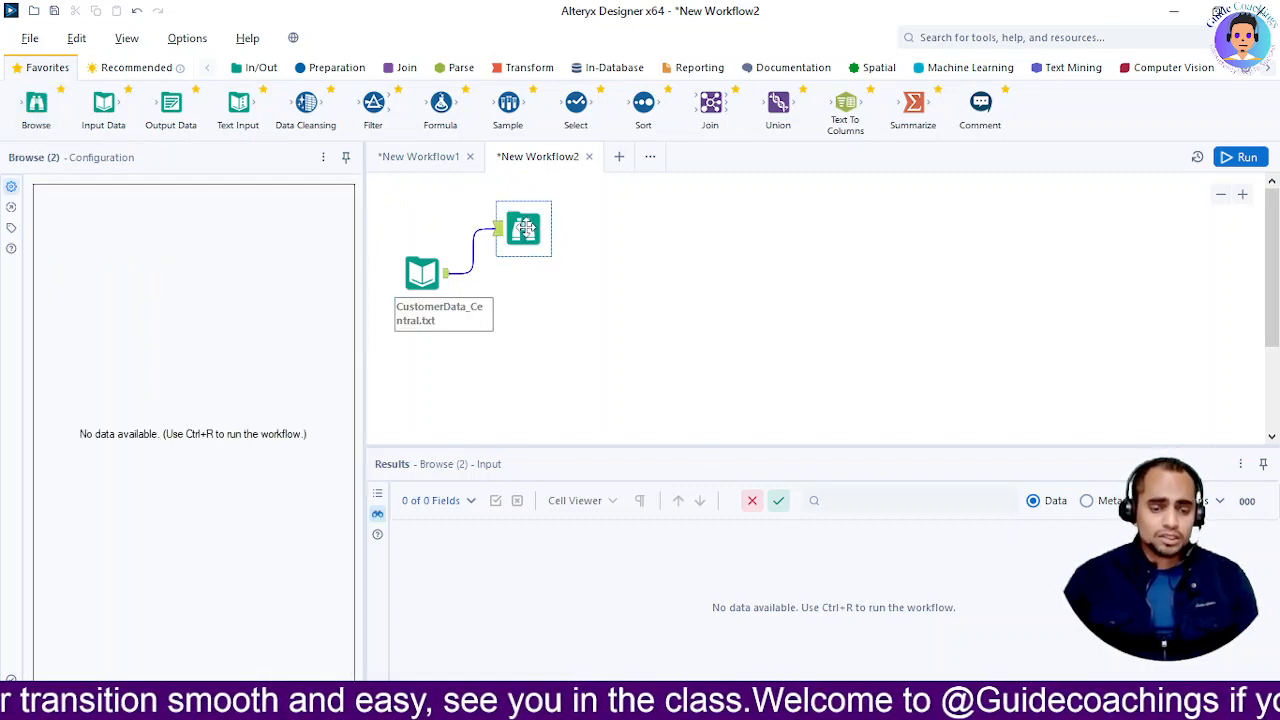
pyautogui.click(1240, 158)
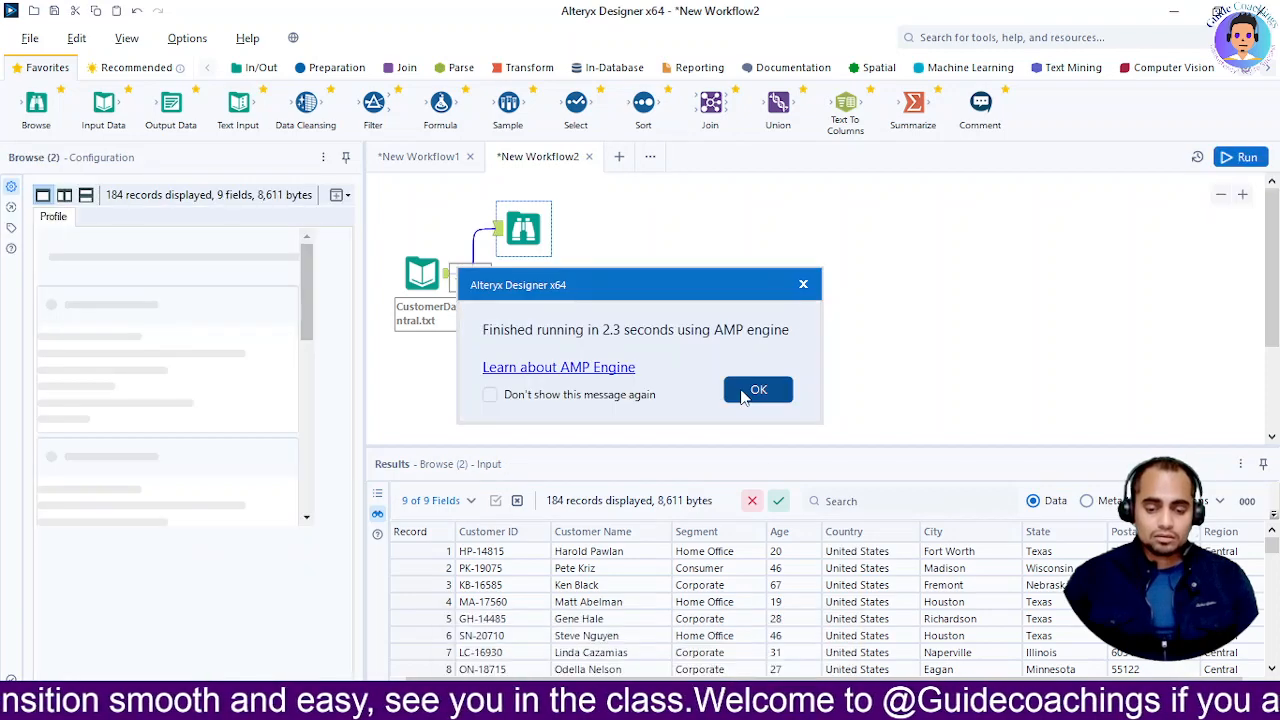
# Check that the 184 Results records end at CustomerData_Central.txt's last row, compared in Notepad
pyautogui.click(752, 390)
pyautogui.moveTo(650, 706)
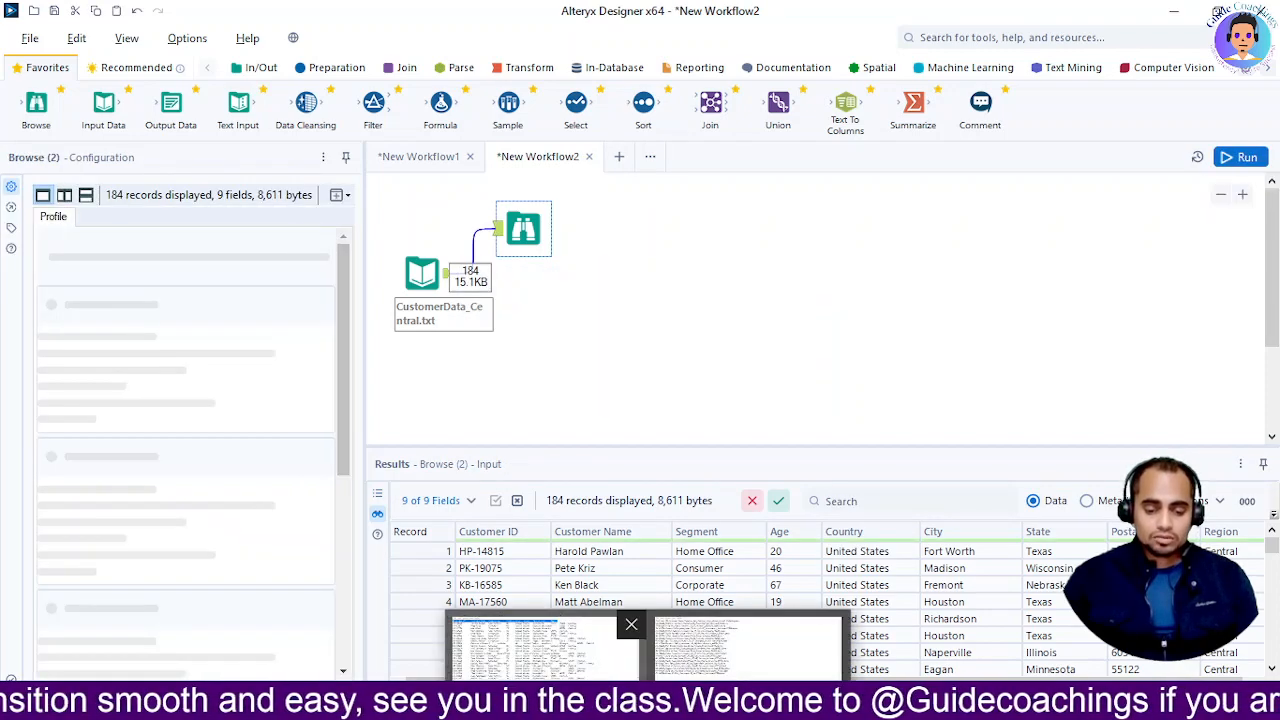
pyautogui.click(560, 655)
pyautogui.scroll(-20, 138, 519)
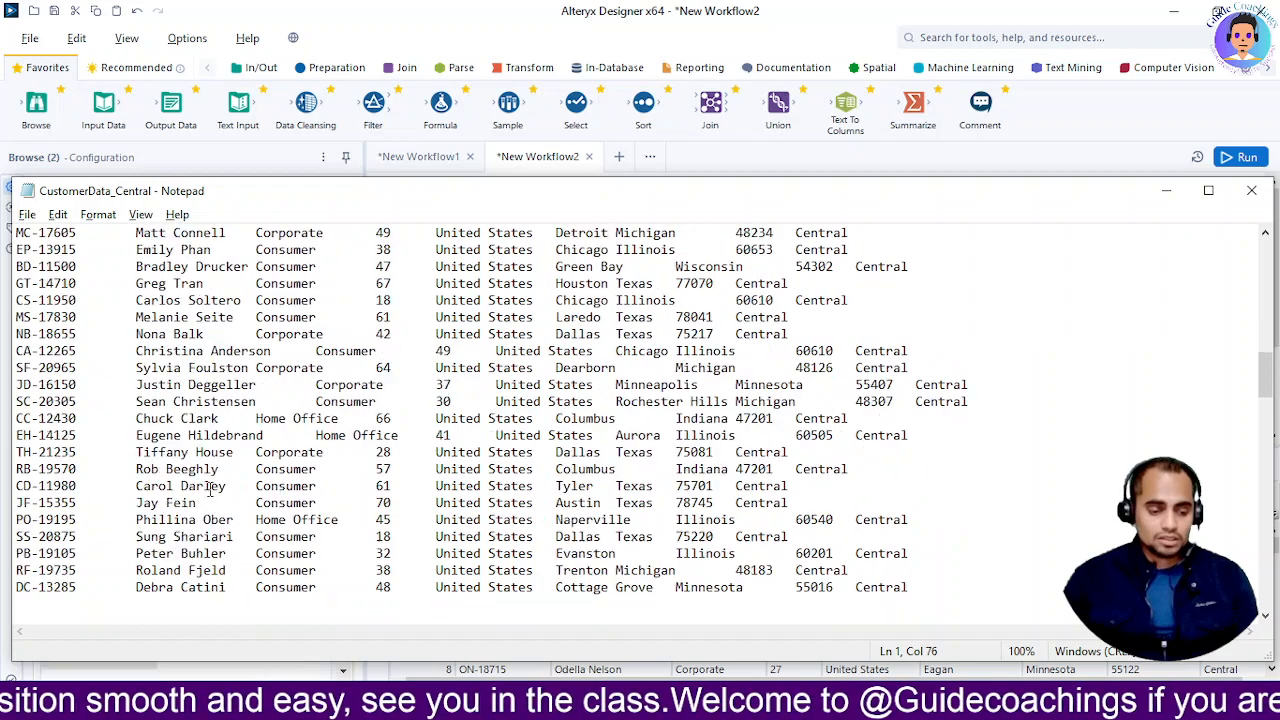
pyautogui.scroll(-15, 1127, 390)
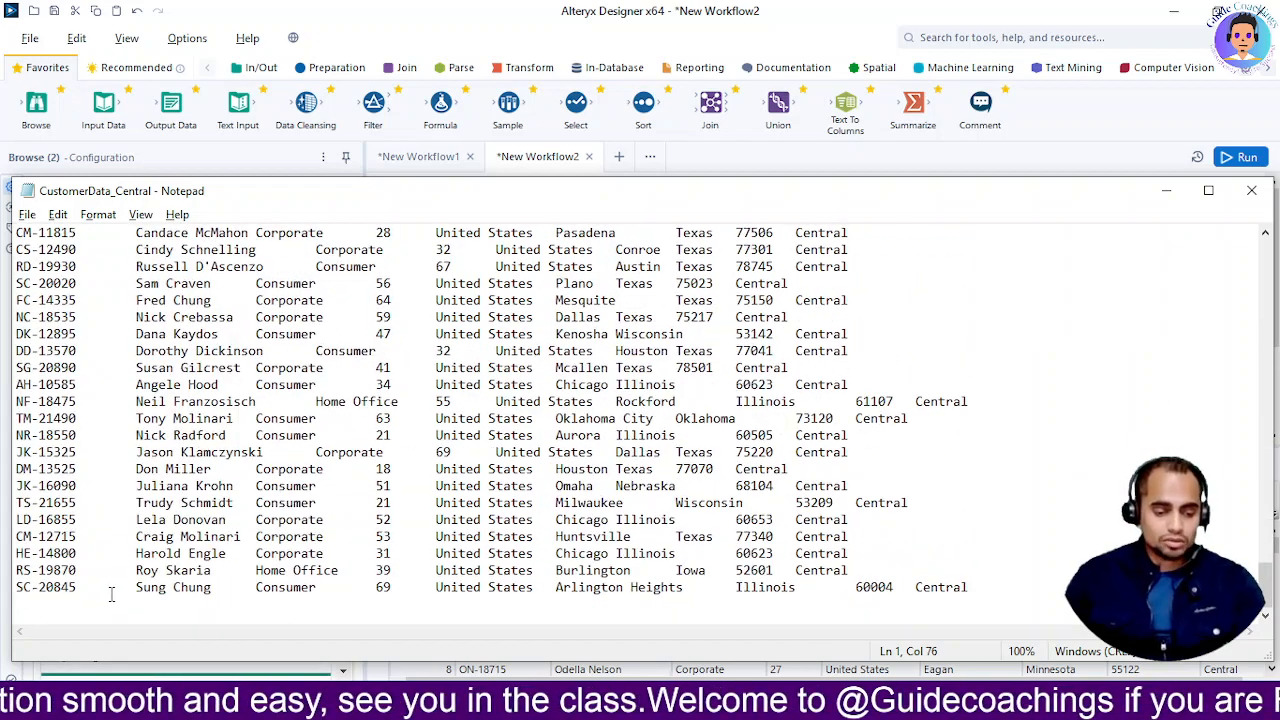
pyautogui.hotkey('alt', 'Tab')
pyautogui.scroll(-18, 625, 608)
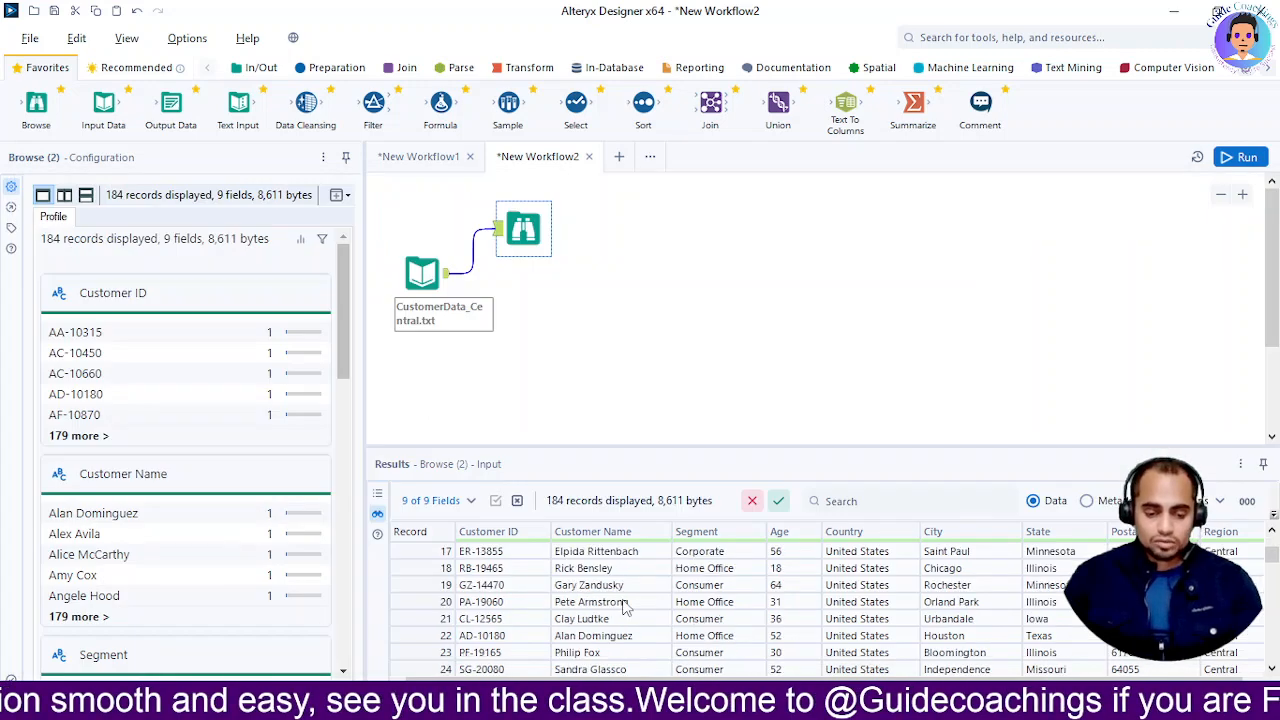
pyautogui.scroll(-20, 632, 615)
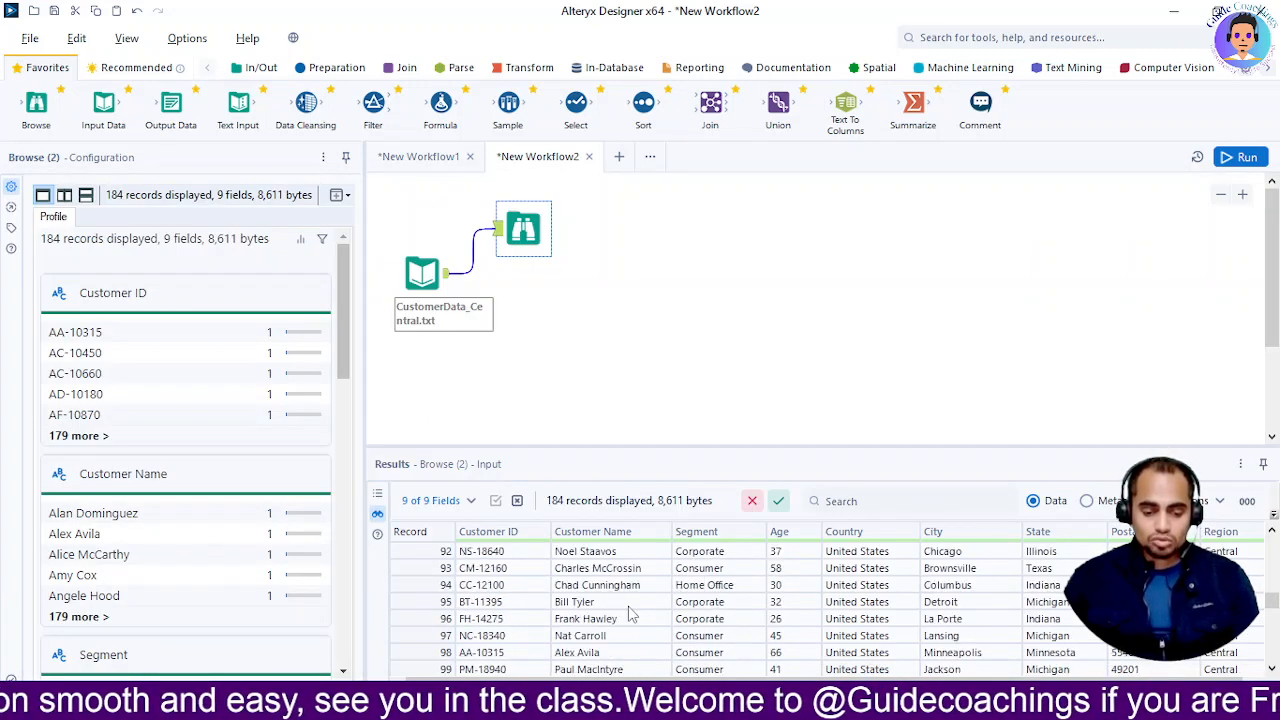
pyautogui.scroll(-14, 632, 618)
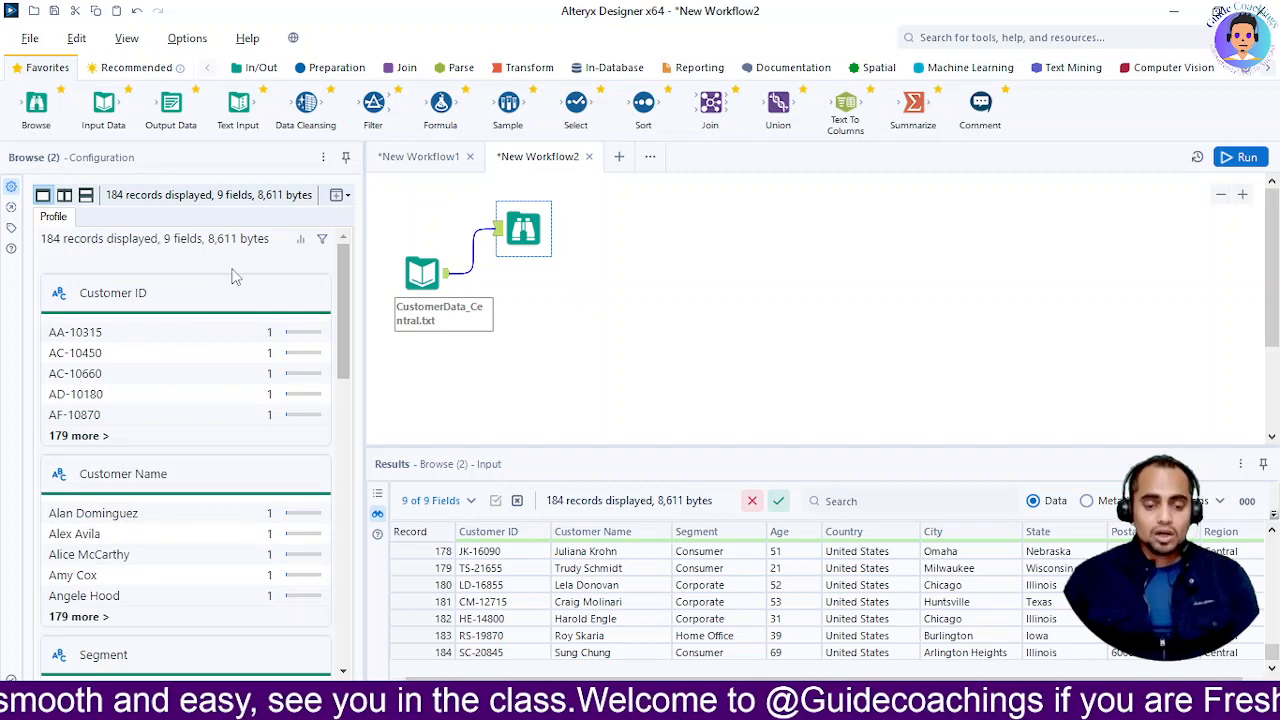
# Open the Browse (2) tool's annotation settings, select its name, then switch to the summary slides
pyautogui.click(12, 229)
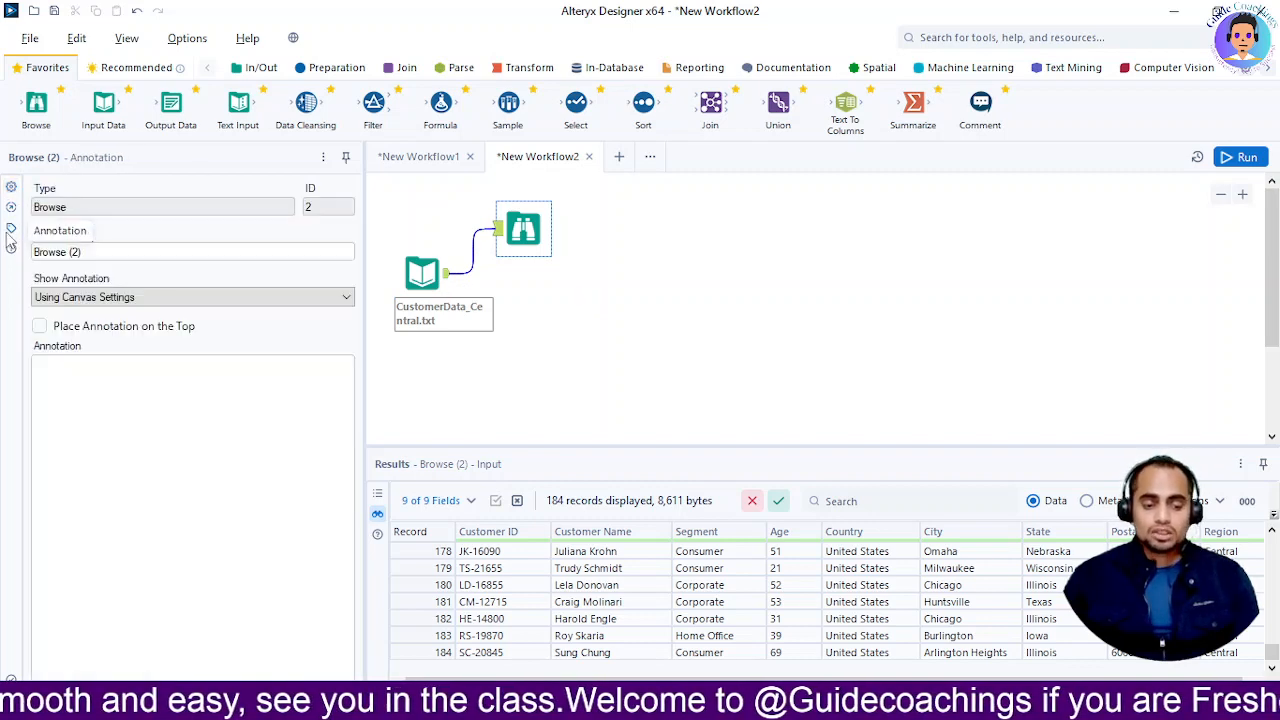
pyautogui.click(126, 255)
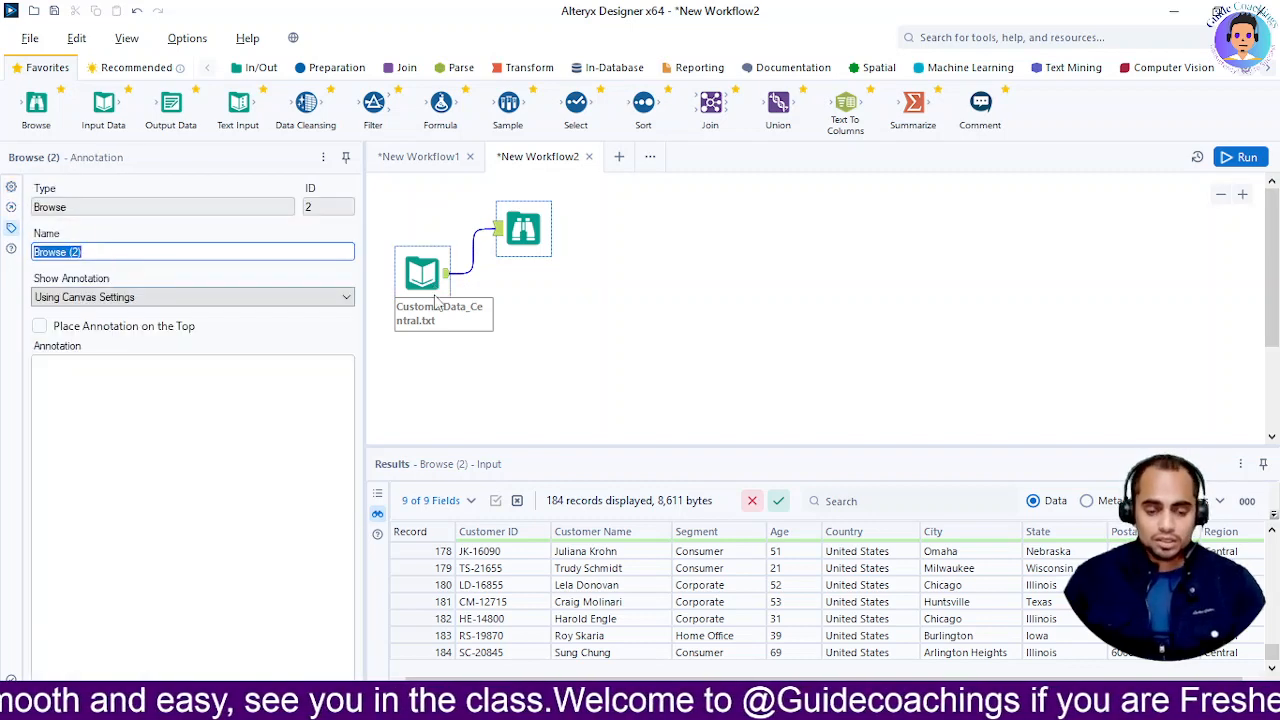
pyautogui.hotkey('alt', 'Tab')
pyautogui.hotkey('alt', 'Tab')
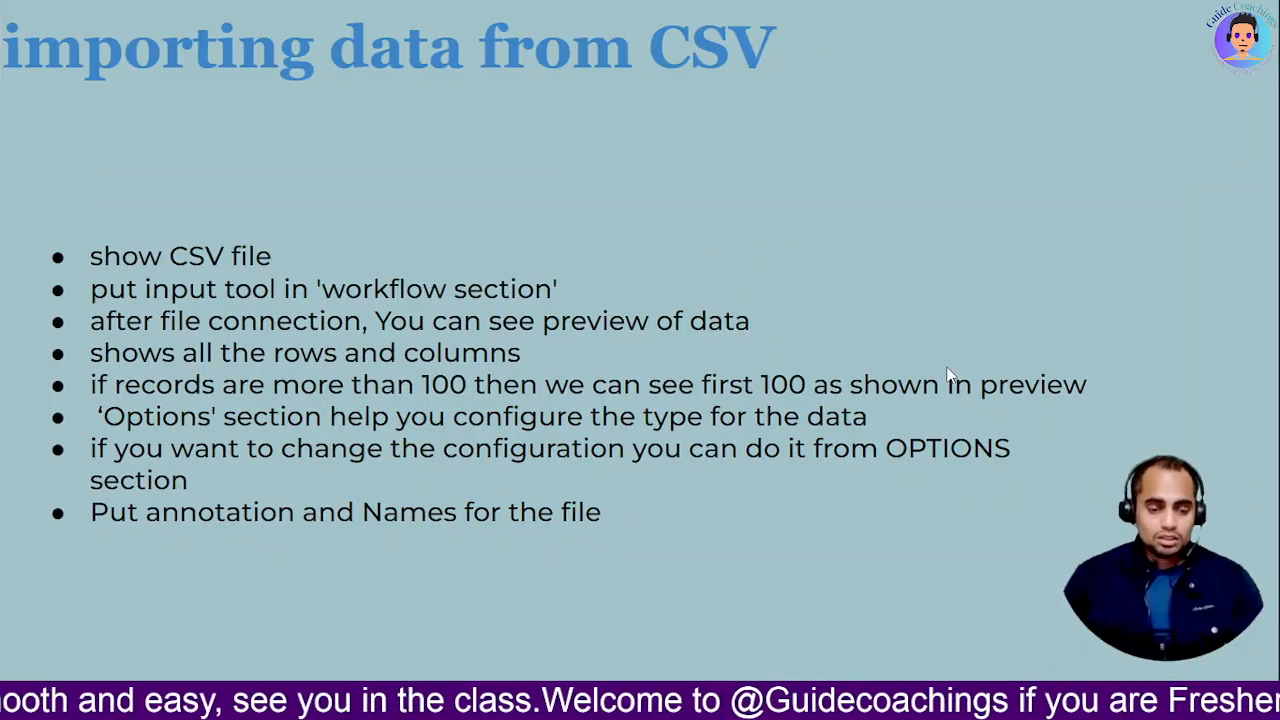